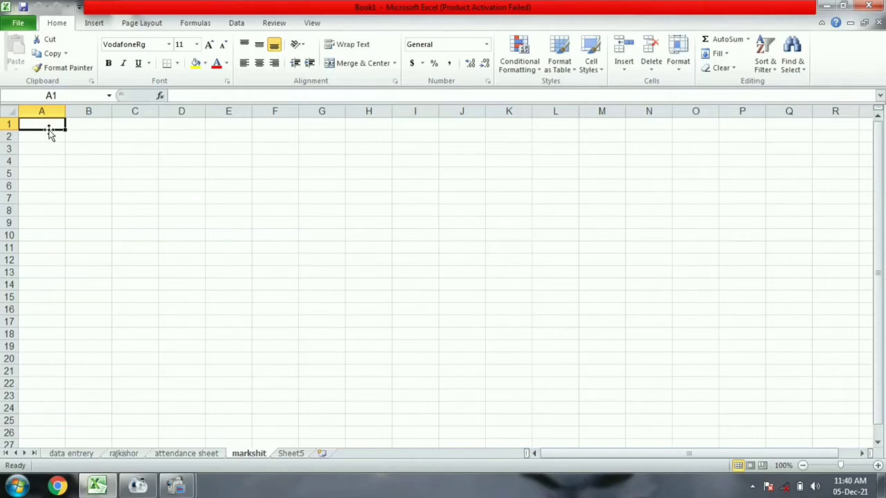
# Apply All Borders to the range A1:H20 as the mark-sheet grid.
pyautogui.moveTo(49, 123); pyautogui.dragTo(361, 363)
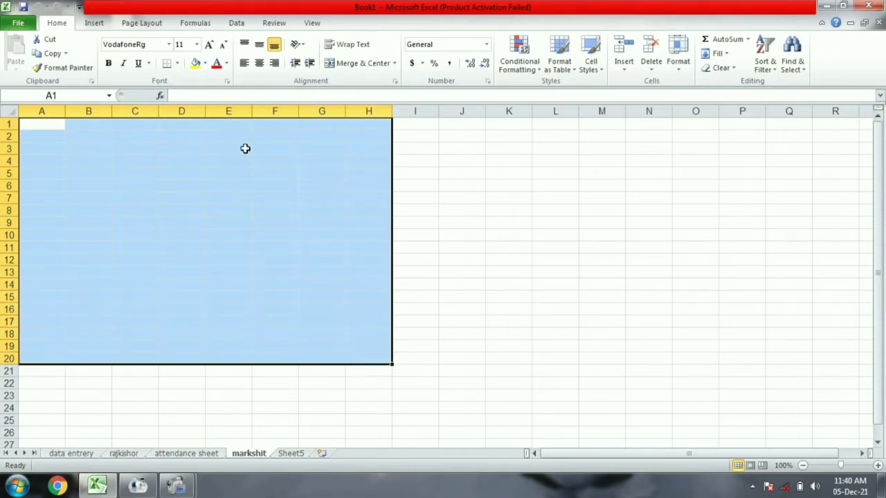
pyautogui.click(178, 63)
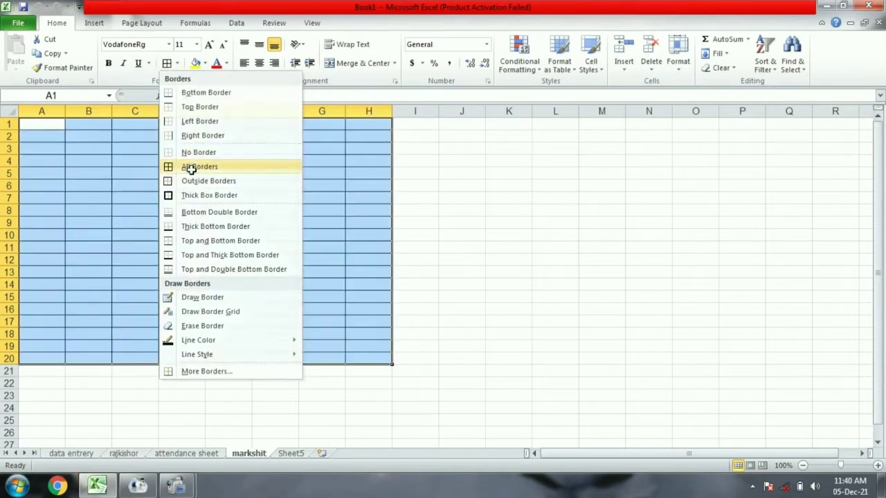
pyautogui.click(189, 166)
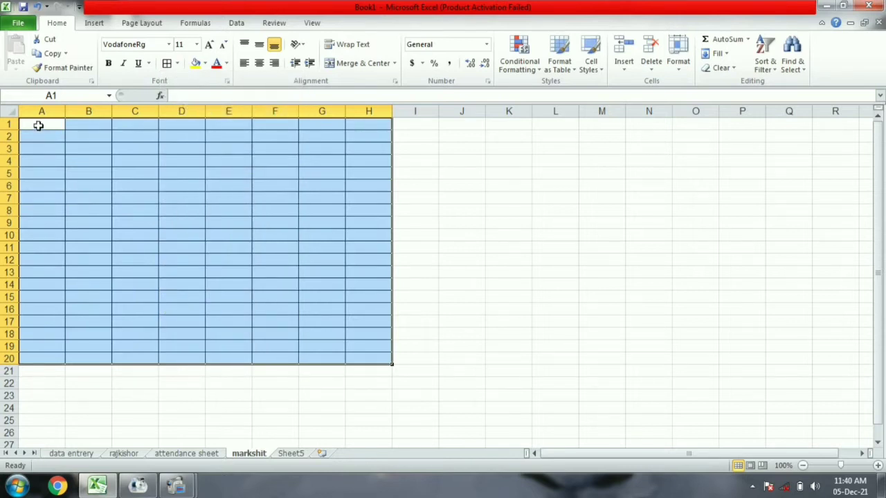
# Type the headers name, hindi, math, sceince and s science across A1:E1.
pyautogui.write('name')
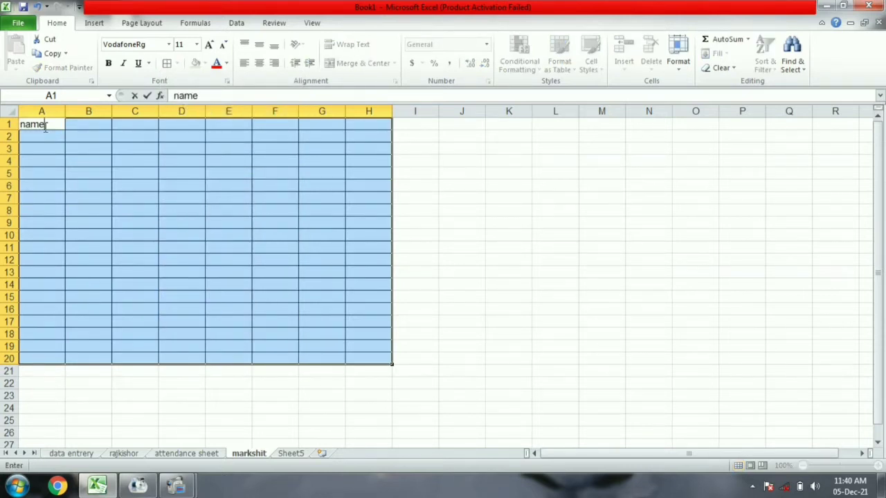
pyautogui.press('Tab')
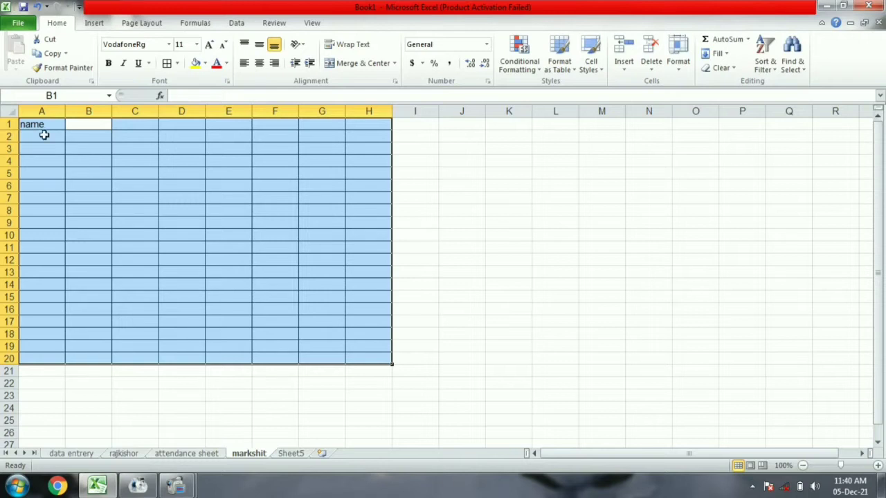
pyautogui.write('hindi')
pyautogui.press('Tab')
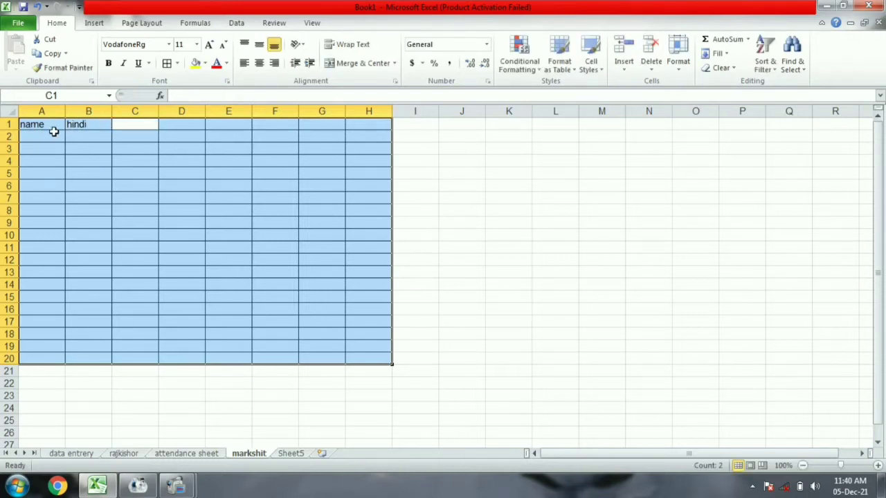
pyautogui.write('math')
pyautogui.press('Tab')
pyautogui.write('sc')
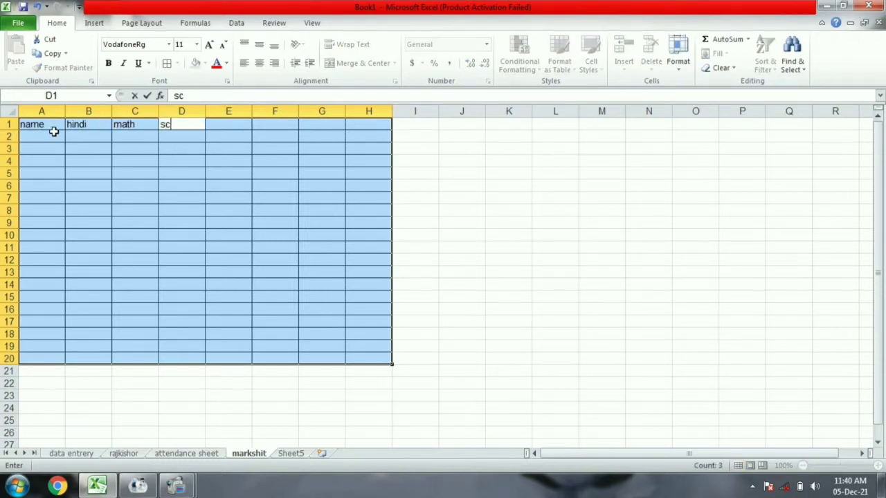
pyautogui.write('eince')
pyautogui.press('Tab')
pyautogui.write('s')
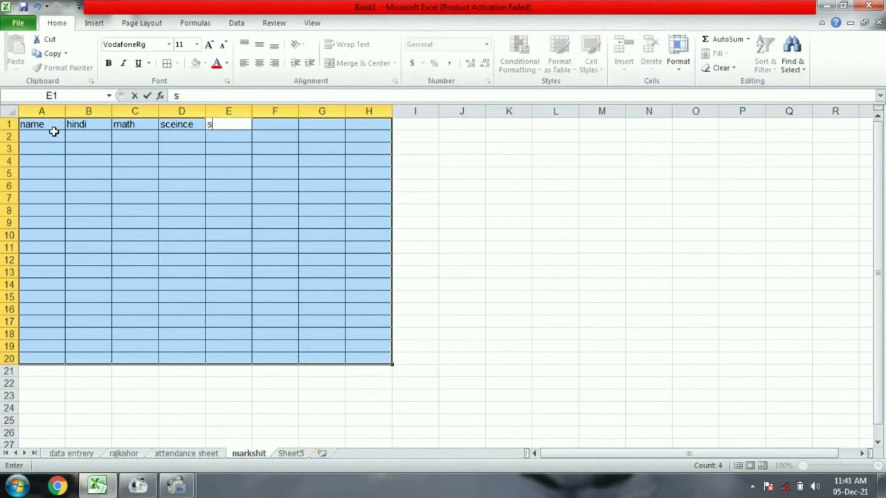
pyautogui.write(' science')
pyautogui.press('Tab')
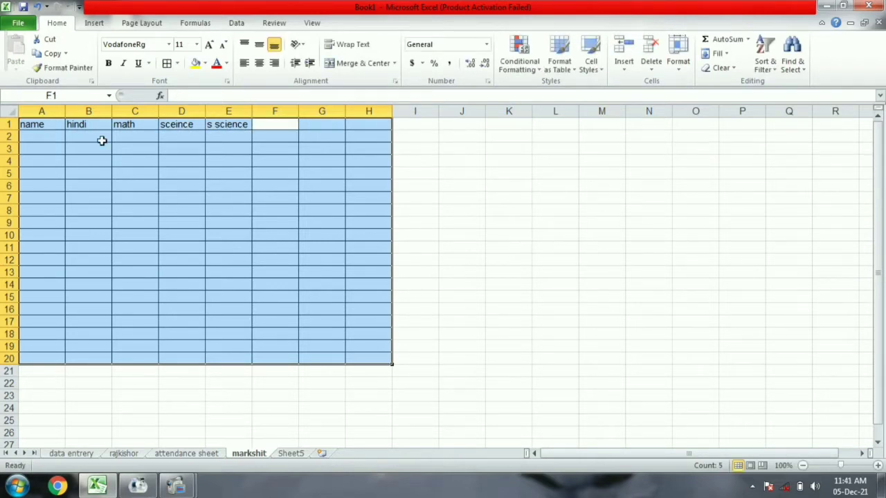
# Correct E1 to 's .science', add 'english' in F1, and widen columns E and A.
pyautogui.doubleClick(216, 125)
pyautogui.write('.')
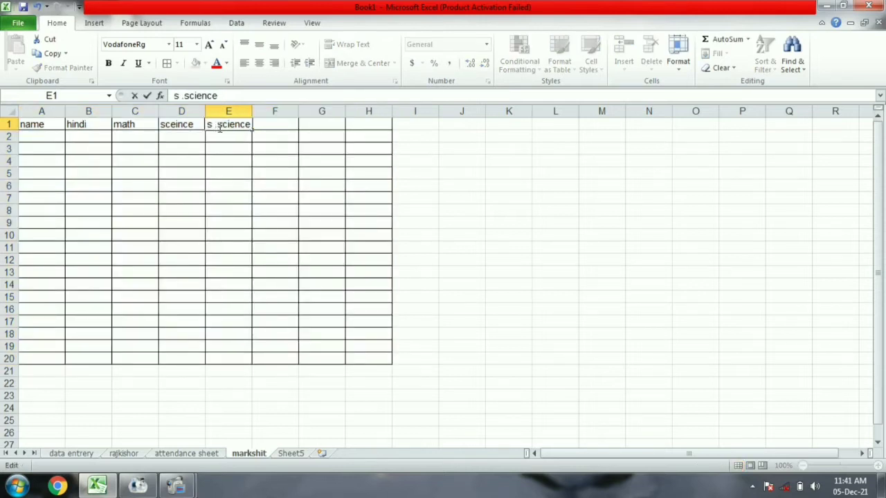
pyautogui.click(287, 123)
pyautogui.moveTo(252, 111); pyautogui.dragTo(261, 111)
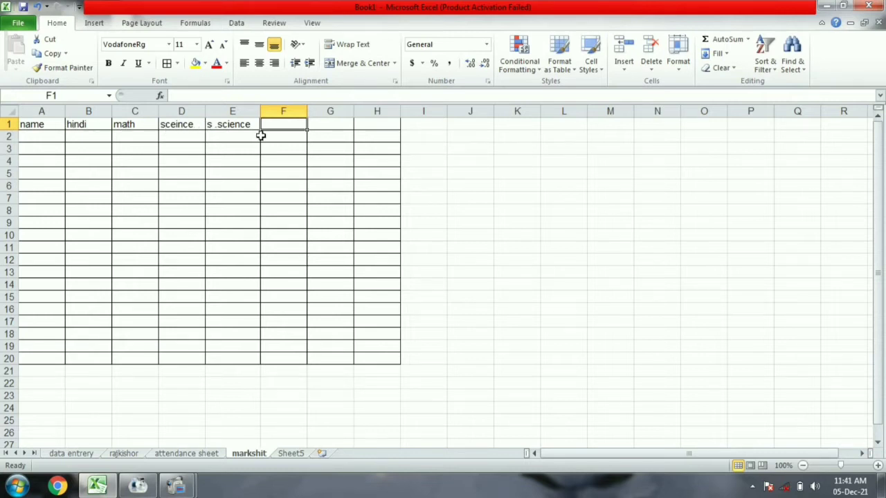
pyautogui.write('en')
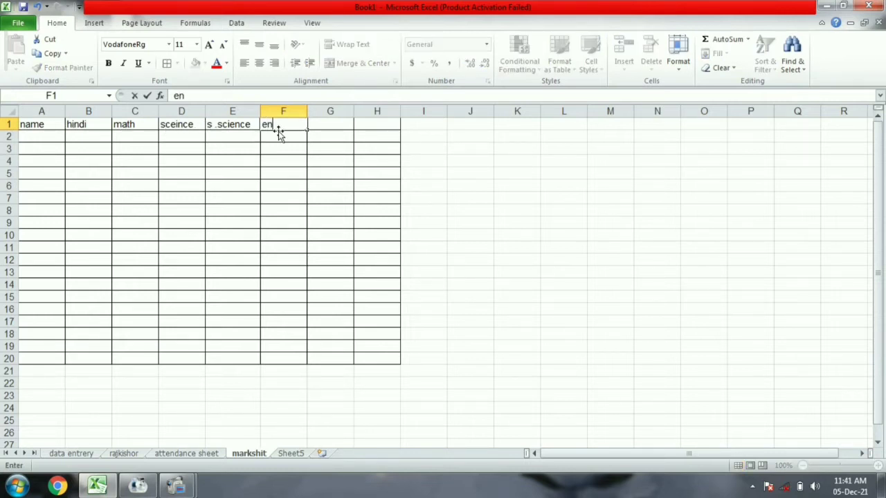
pyautogui.write('glish')
pyautogui.press('Return')
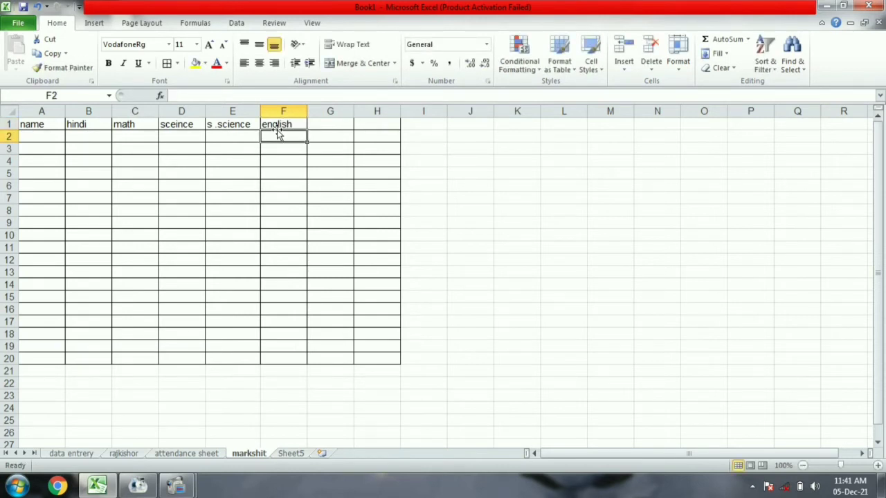
pyautogui.moveTo(65, 111); pyautogui.dragTo(111, 112)
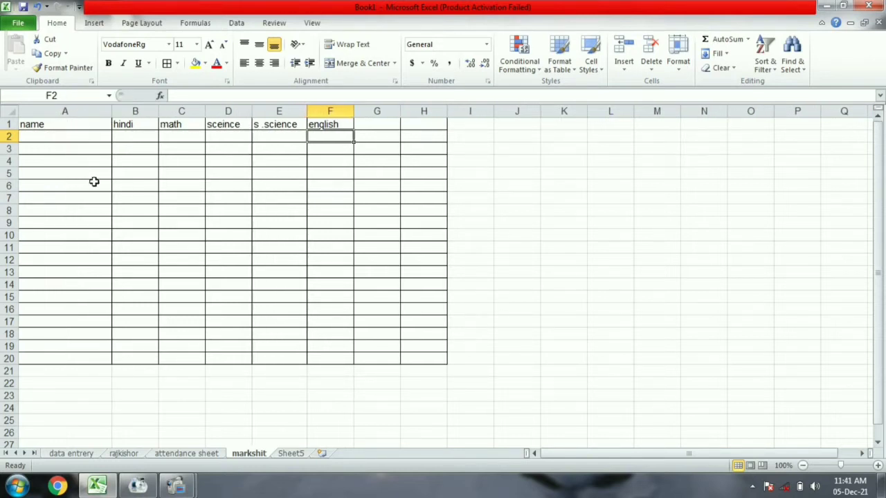
# Enter the headers total, minimum, maximum, average and division in G1:K1.
pyautogui.click(387, 124)
pyautogui.write('t')
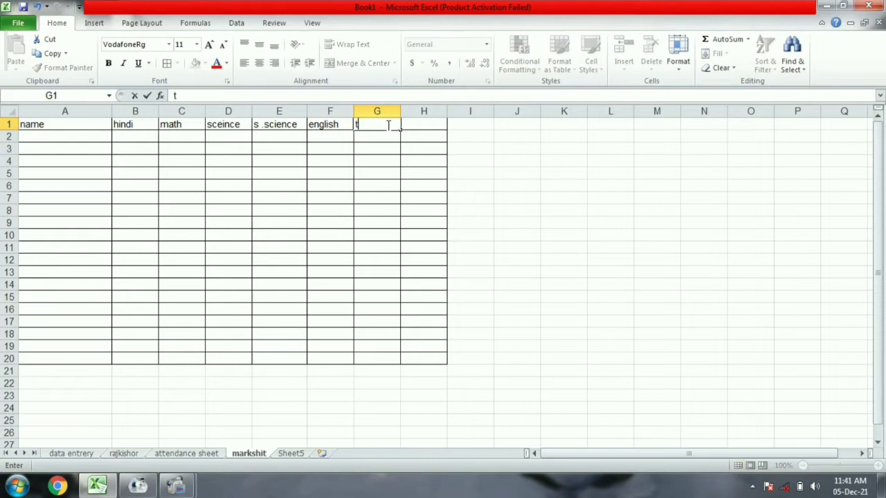
pyautogui.write('otal')
pyautogui.press('Tab')
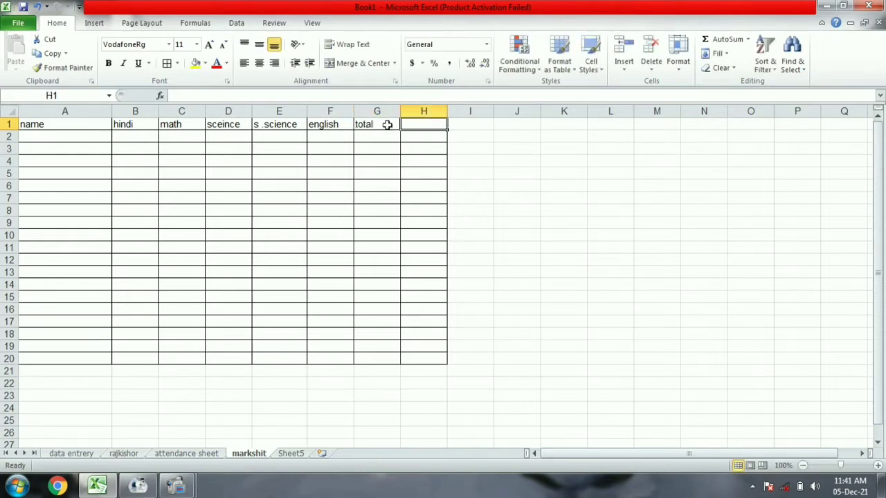
pyautogui.write('minimum')
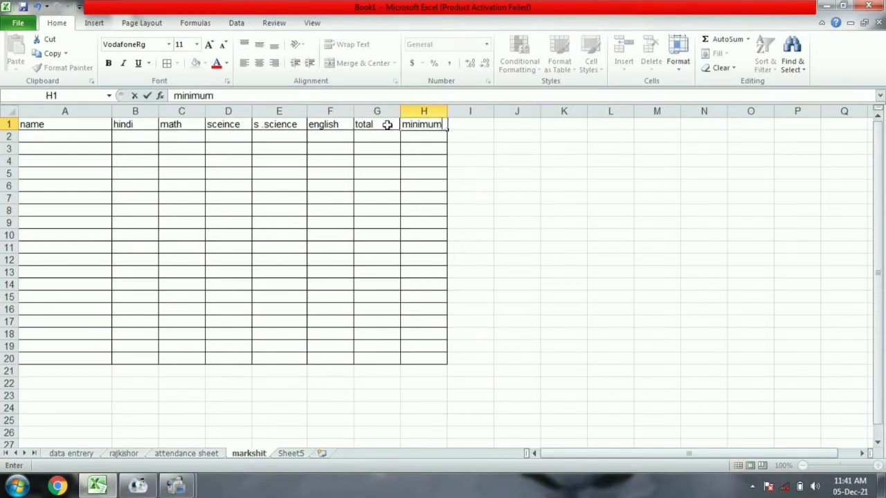
pyautogui.press('Tab')
pyautogui.write('max')
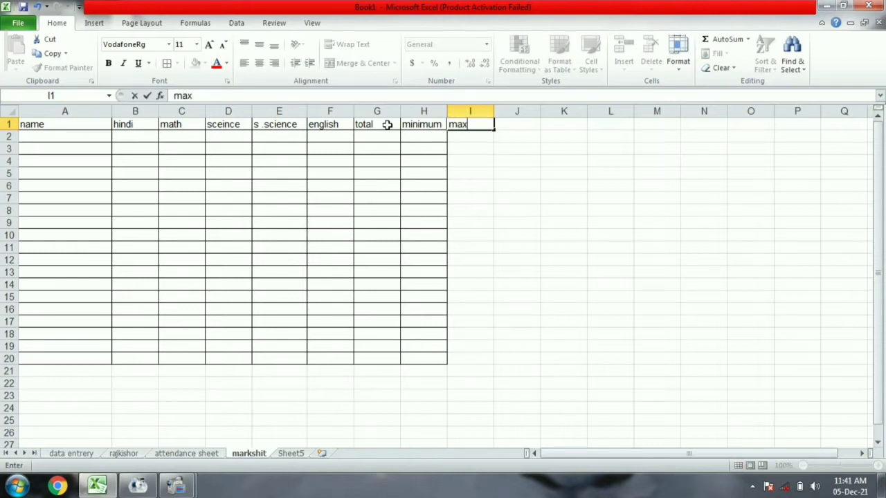
pyautogui.write('imum')
pyautogui.press('Tab')
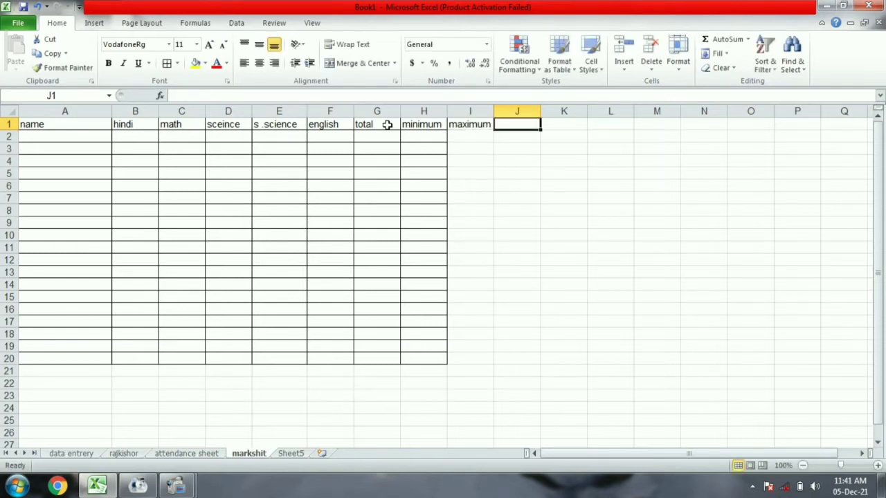
pyautogui.write('average')
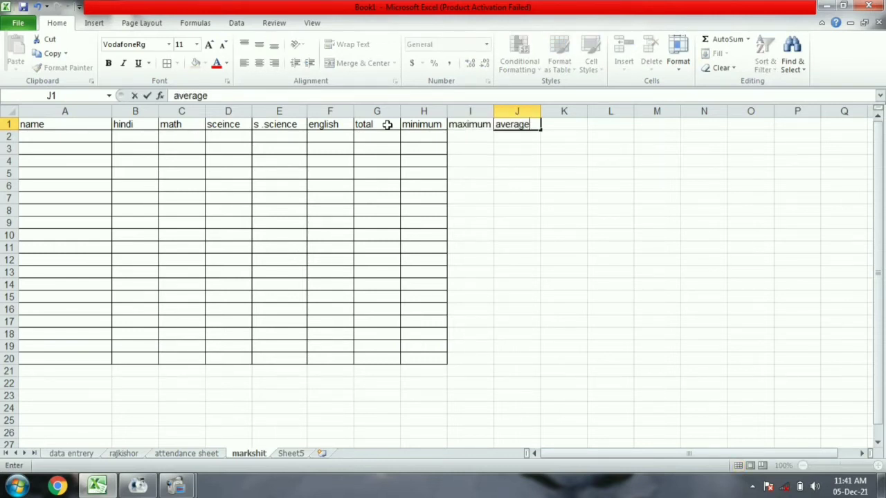
pyautogui.press('Tab')
pyautogui.write('divi')
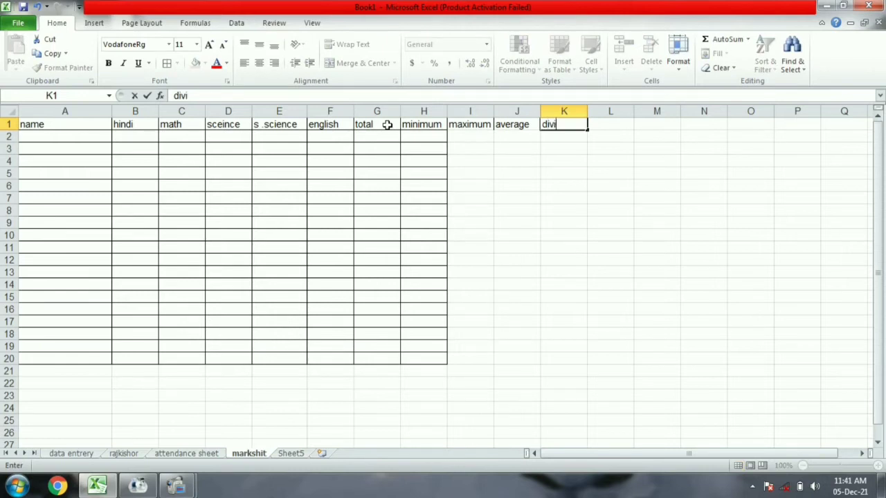
pyautogui.write('sion')
pyautogui.press('Tab')
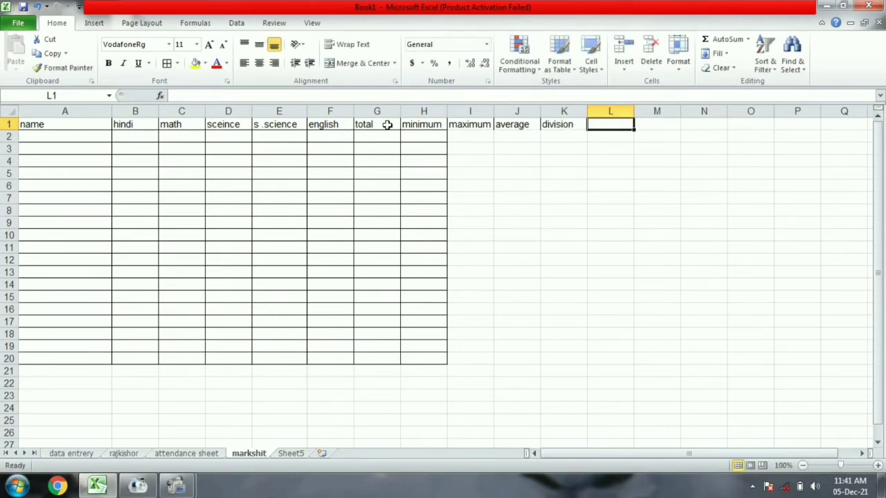
# Add all borders to I1:K20 so the grid spans A1:K20.
pyautogui.moveTo(480, 124); pyautogui.dragTo(537, 365)
pyautogui.click(166, 63)
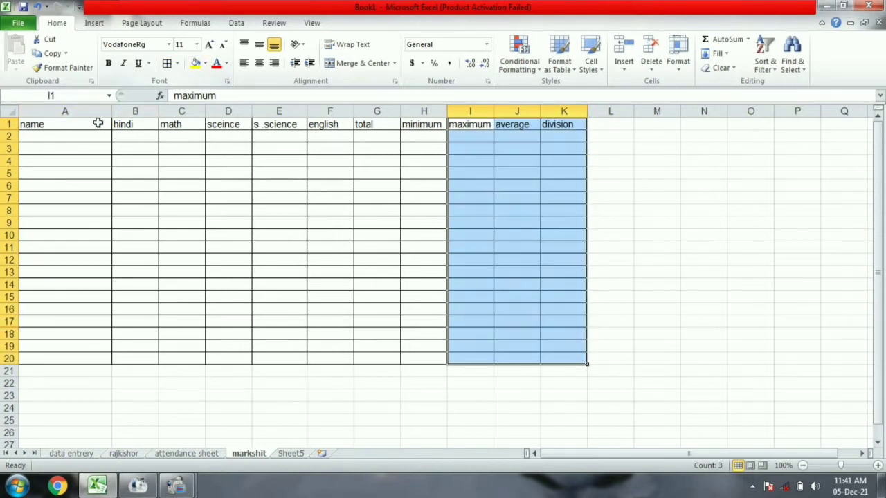
pyautogui.click(45, 142)
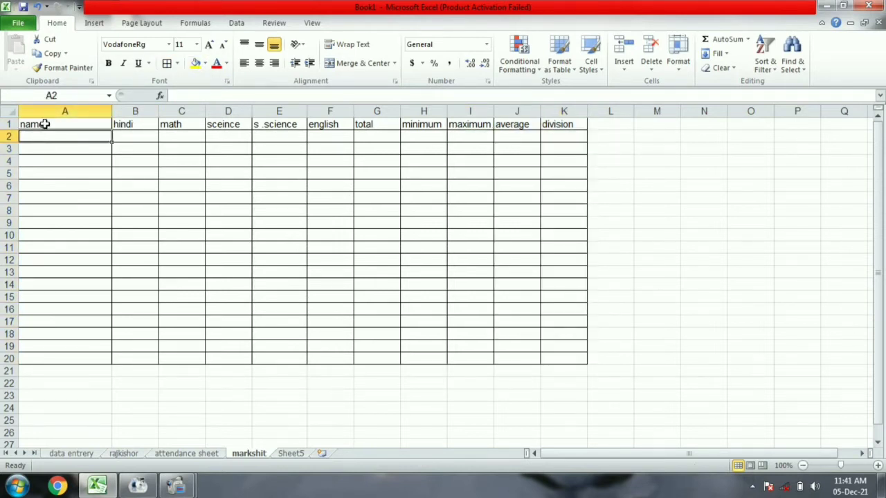
# Format the A1:K1 headers as bold, centred text with a light grey fill.
pyautogui.moveTo(39, 124); pyautogui.dragTo(546, 122)
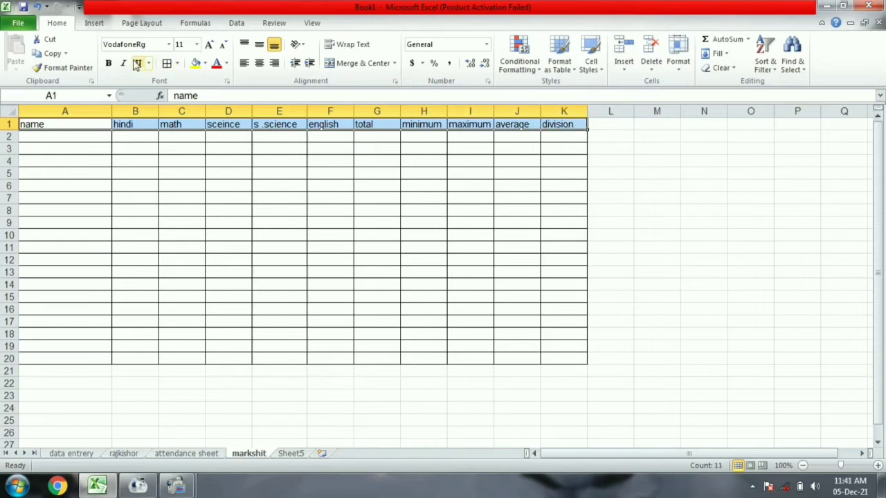
pyautogui.click(108, 63)
pyautogui.click(259, 63)
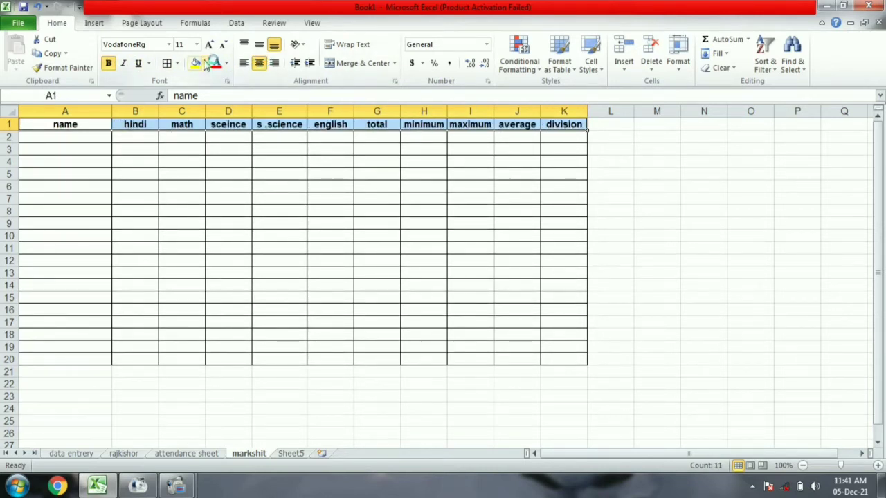
pyautogui.click(204, 63)
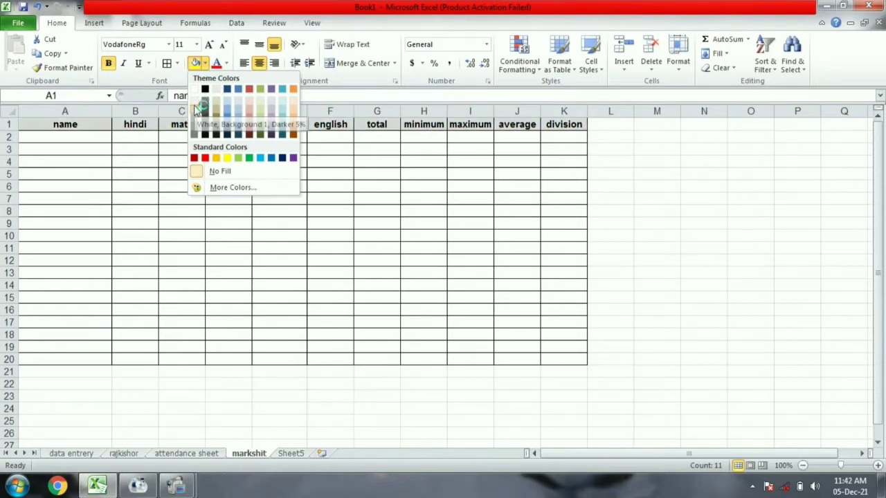
pyautogui.click(238, 105)
pyautogui.click(75, 140)
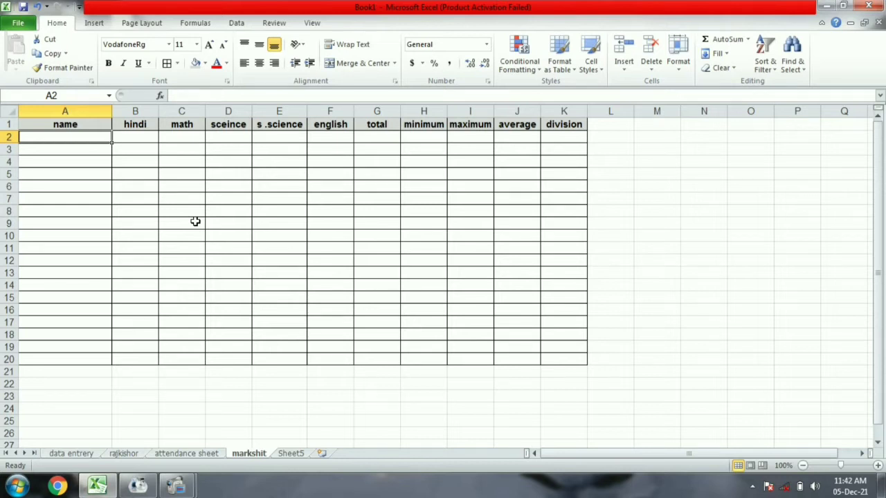
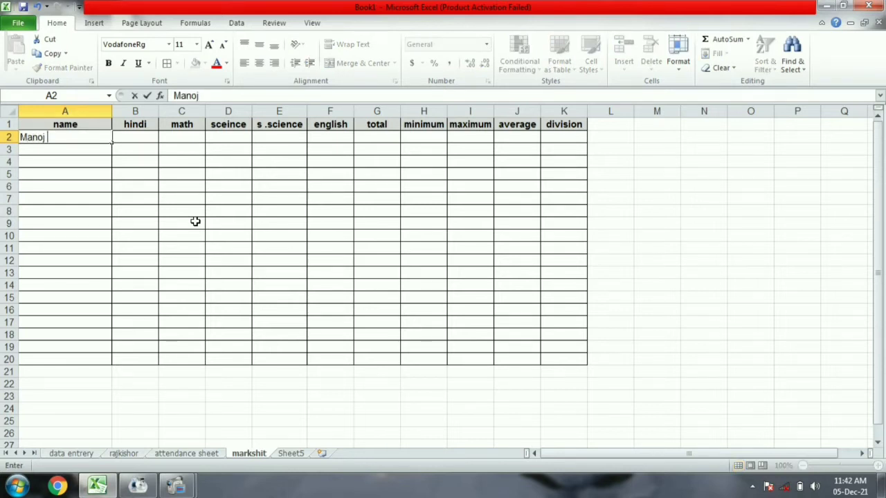
# Enter the first nine student names down column A, in A2:A10.
pyautogui.press('Return')
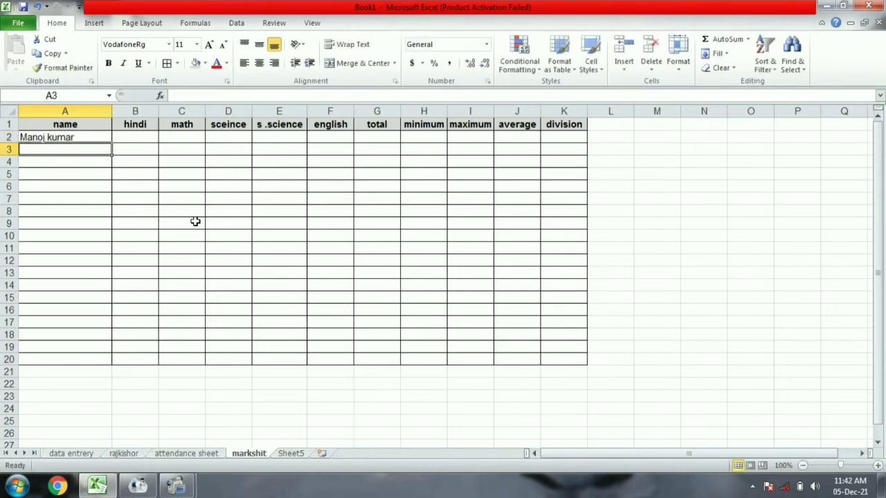
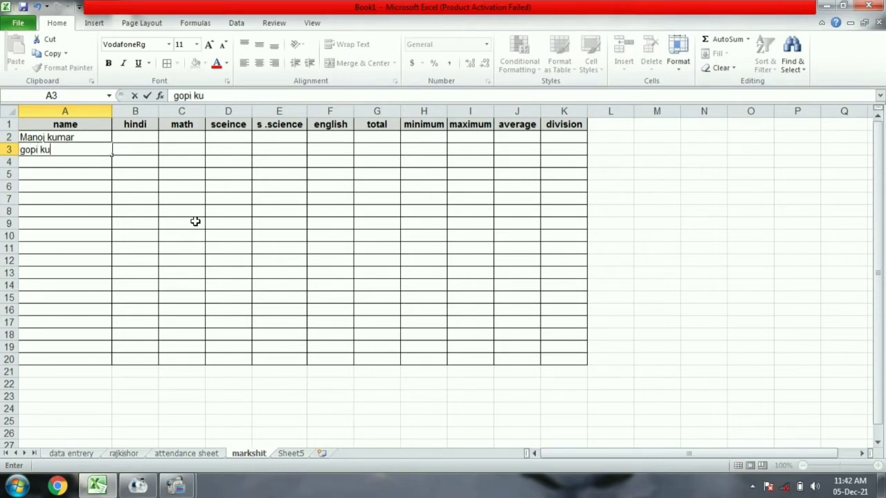
pyautogui.press('Return')
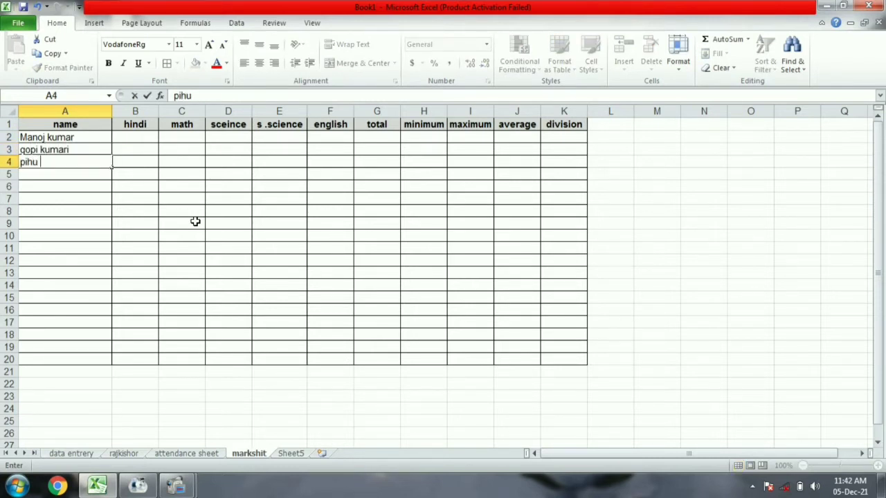
pyautogui.press('Return')
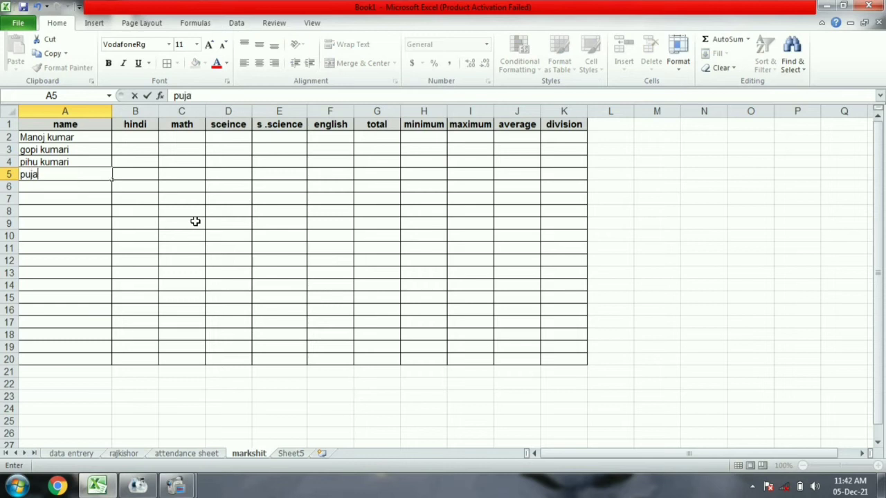
pyautogui.press('Return')
pyautogui.write('sa')
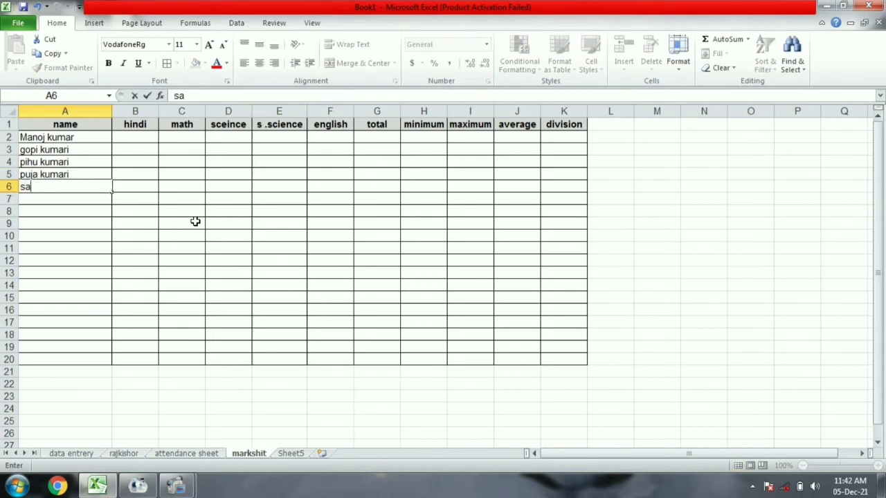
pyautogui.write('ntosh')
pyautogui.press('BackSpace')
pyautogui.press('BackSpace')
pyautogui.press('BackSpace')
pyautogui.press('BackSpace')
pyautogui.press('BackSpace')
pyautogui.press('BackSpace')
pyautogui.press('BackSpace')
pyautogui.press('Return')
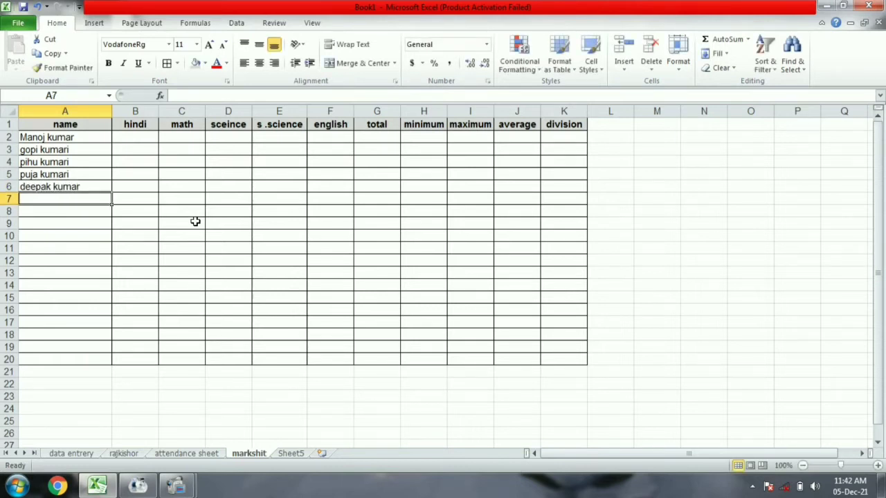
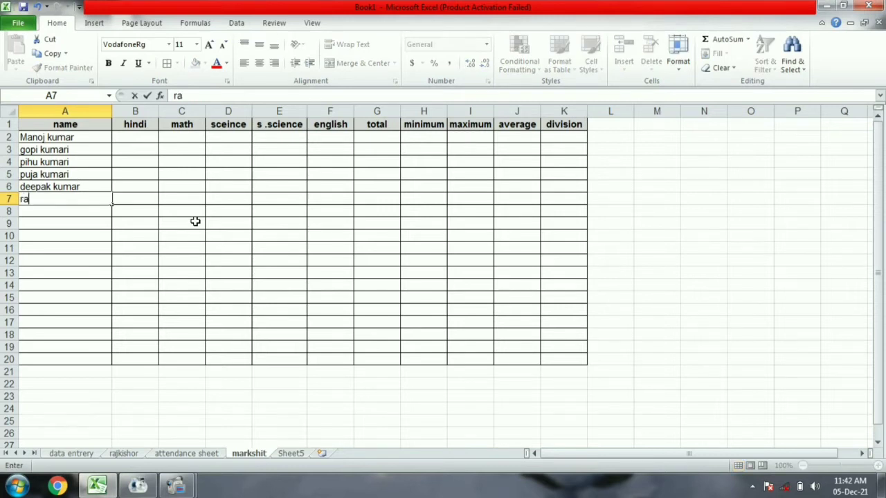
pyautogui.press('Return')
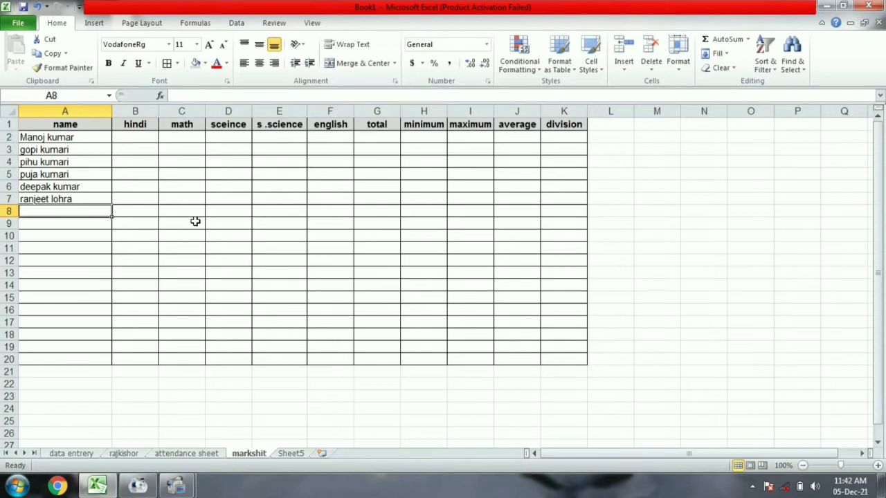
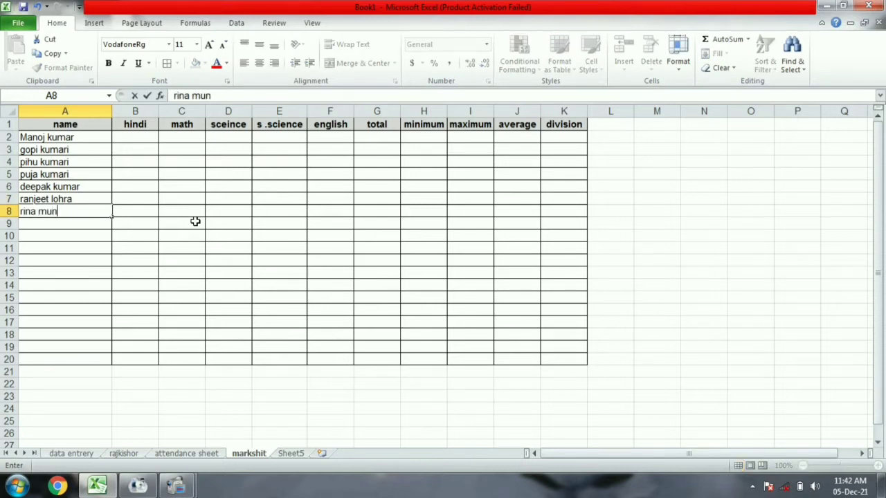
pyautogui.press('Return')
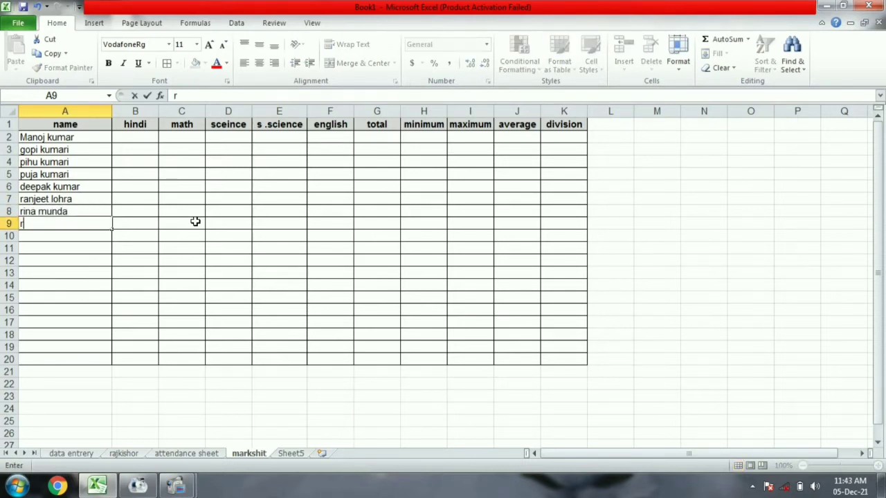
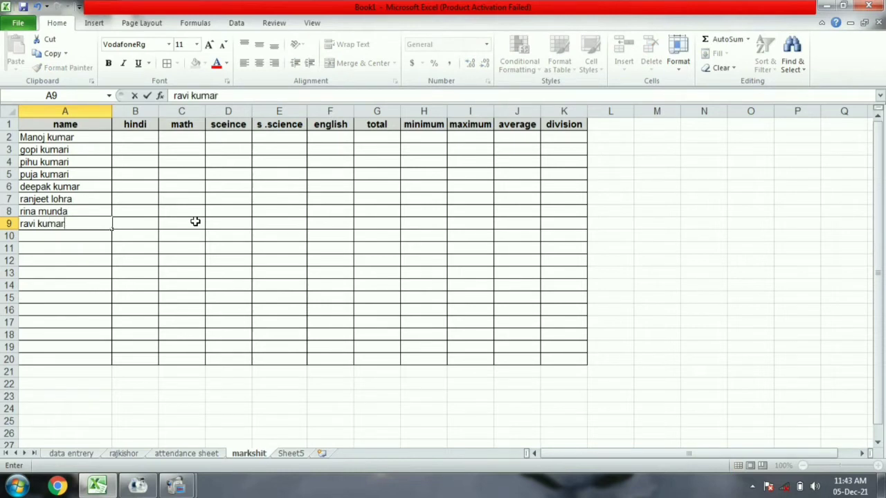
pyautogui.press('Return')
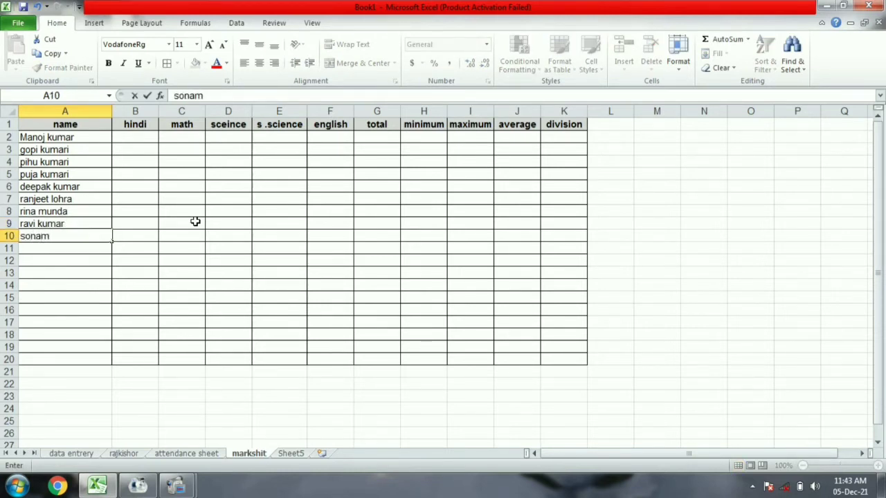
pyautogui.press('Return')
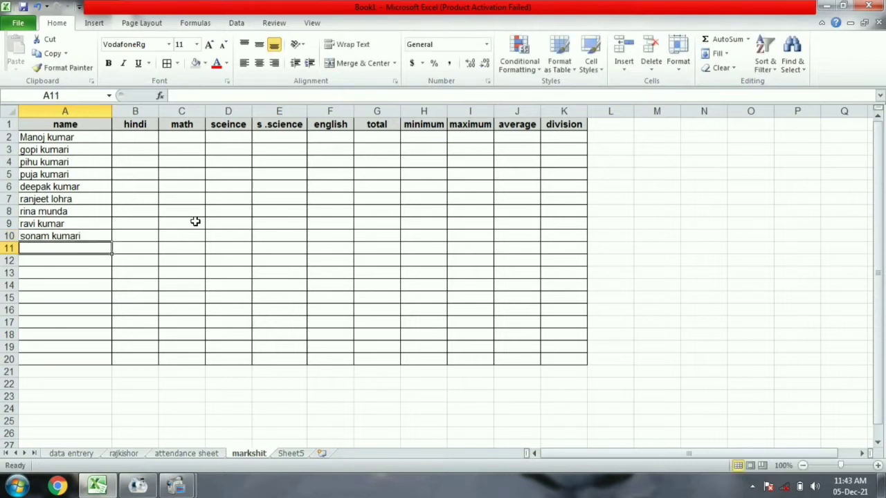
# Enter the remaining ten student names in A11:A20.
pyautogui.write('sonam')
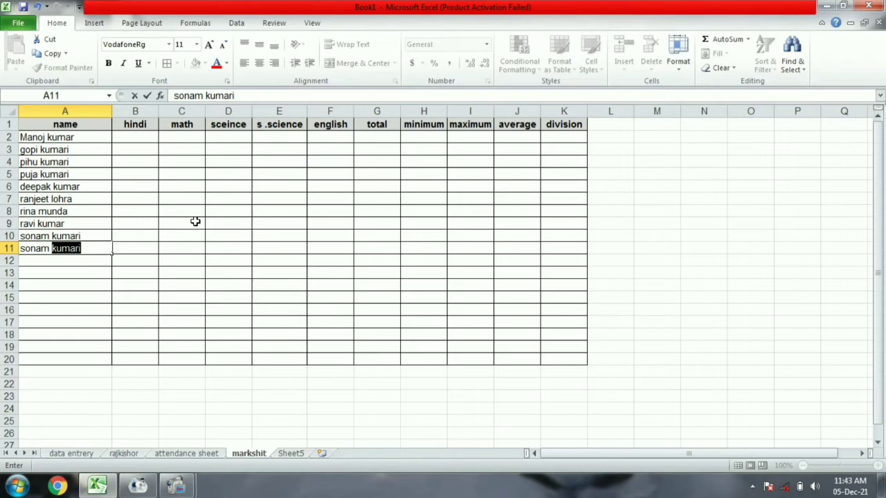
pyautogui.press('BackSpace')
pyautogui.press('BackSpace')
pyautogui.press('BackSpace')
pyautogui.press('BackSpace')
pyautogui.press('BackSpace')
pyautogui.press('BackSpace')
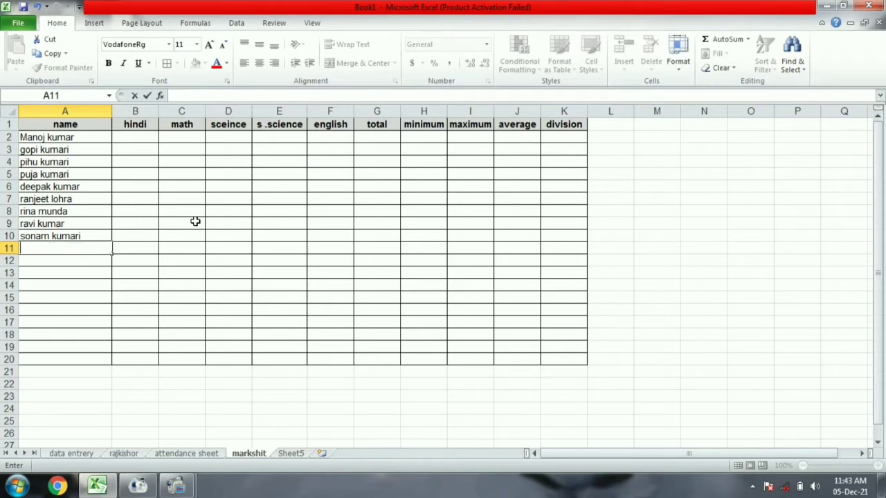
pyautogui.press('Return')
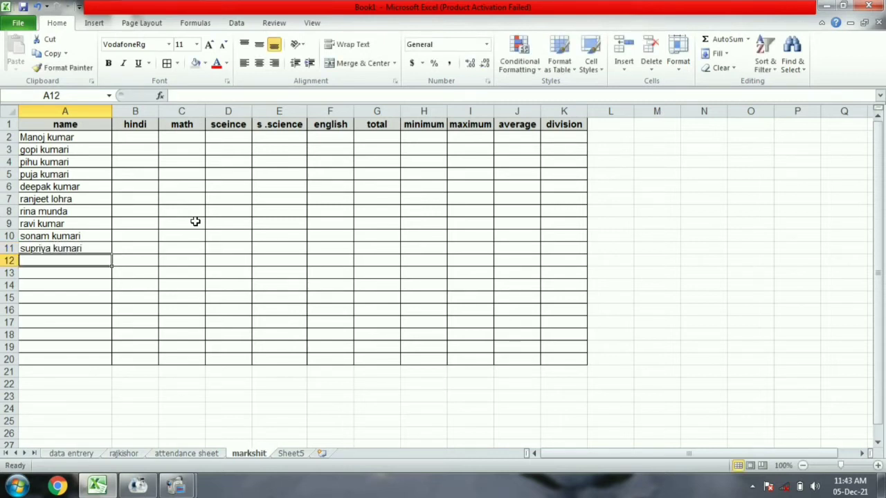
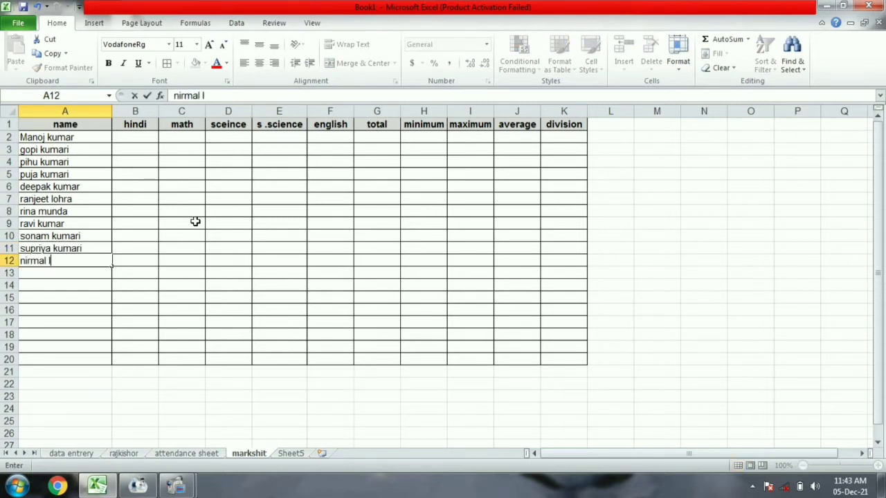
pyautogui.press('Return')
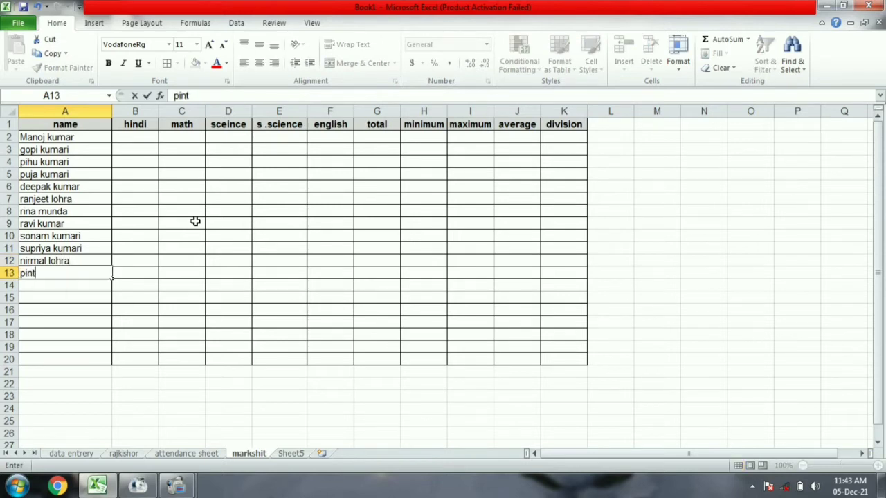
pyautogui.press('Return')
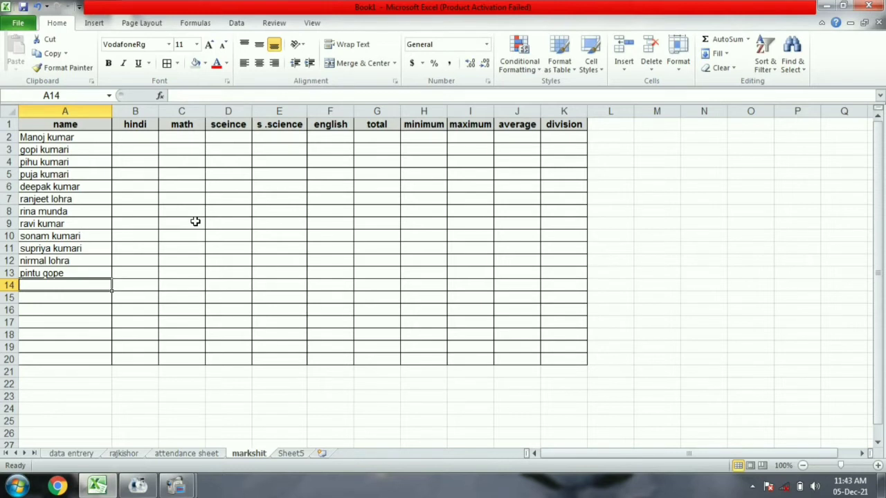
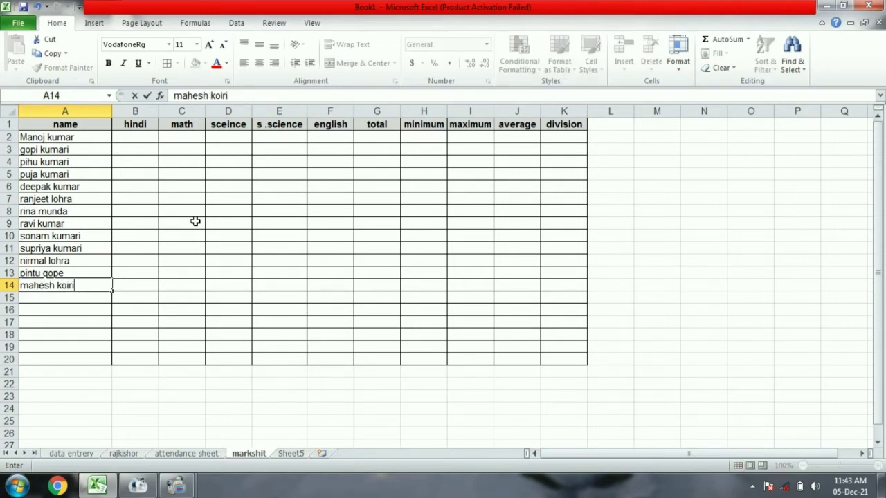
pyautogui.press('Return')
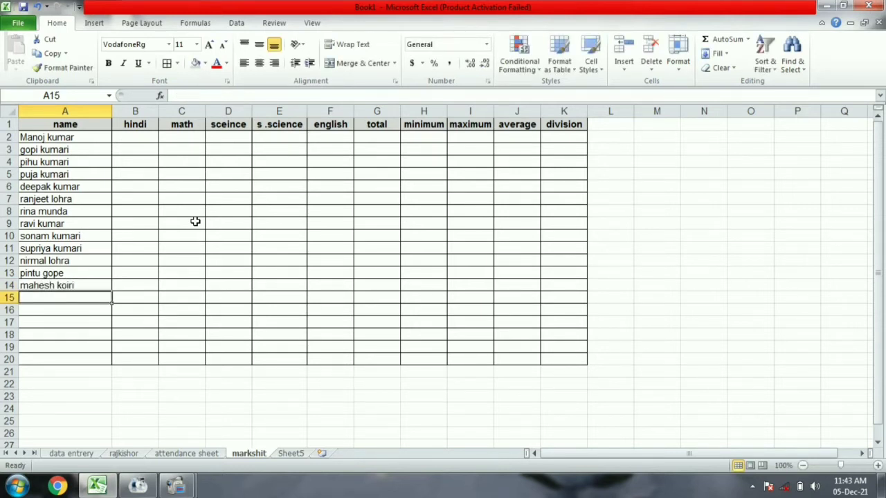
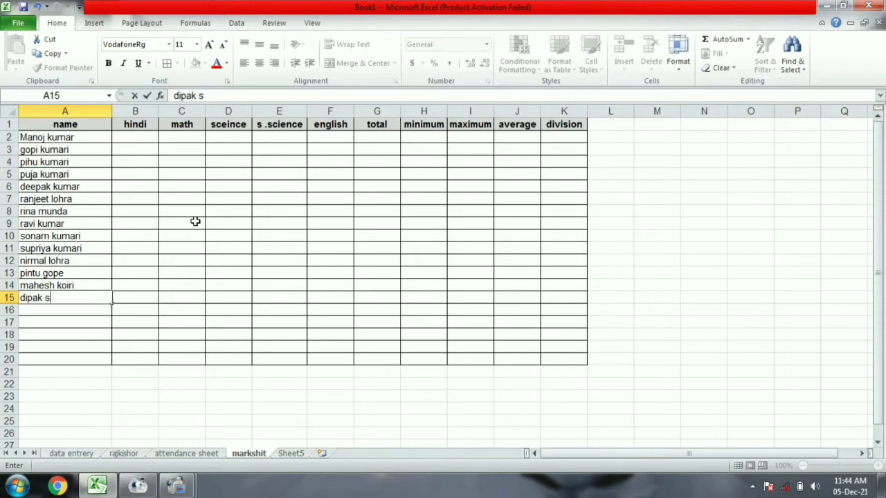
pyautogui.press('Return')
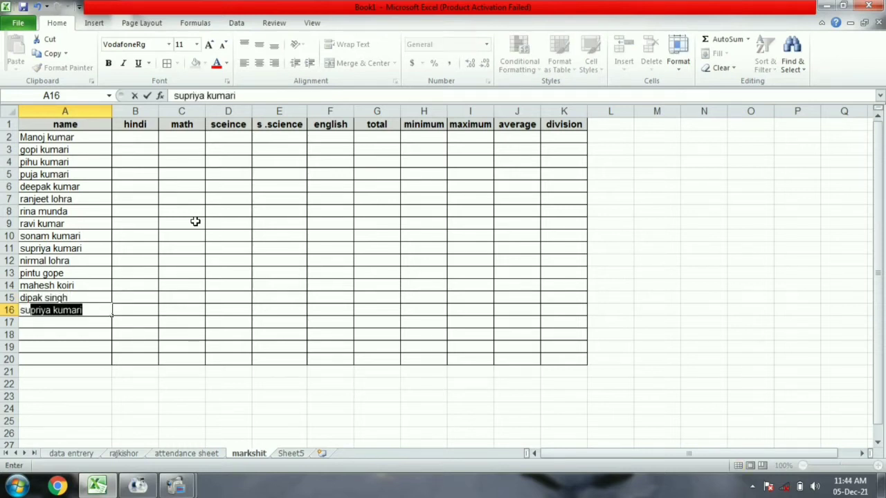
pyautogui.press('Return')
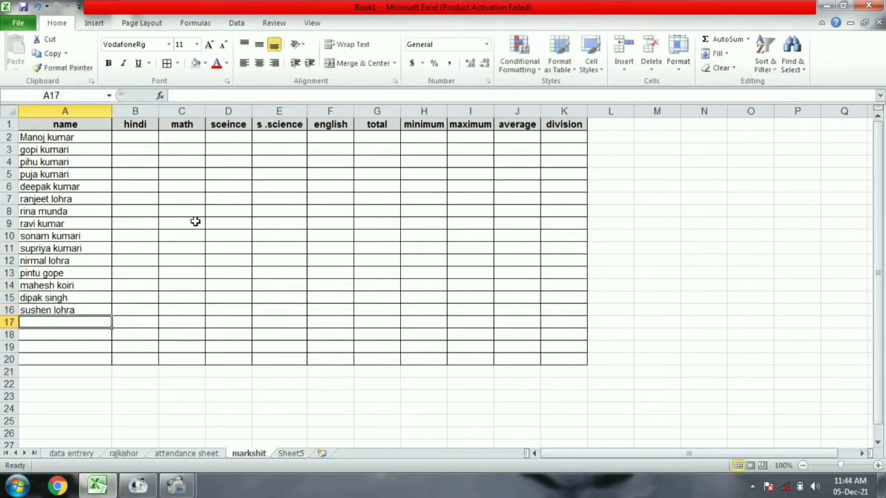
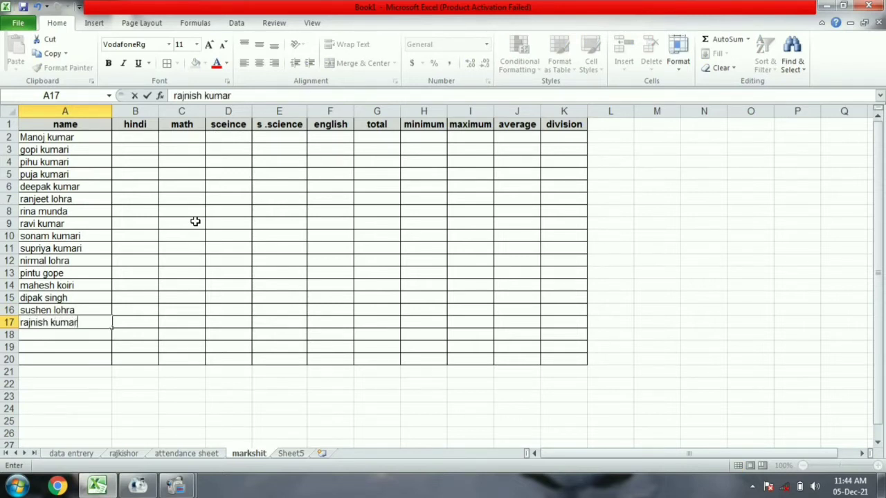
pyautogui.press('Return')
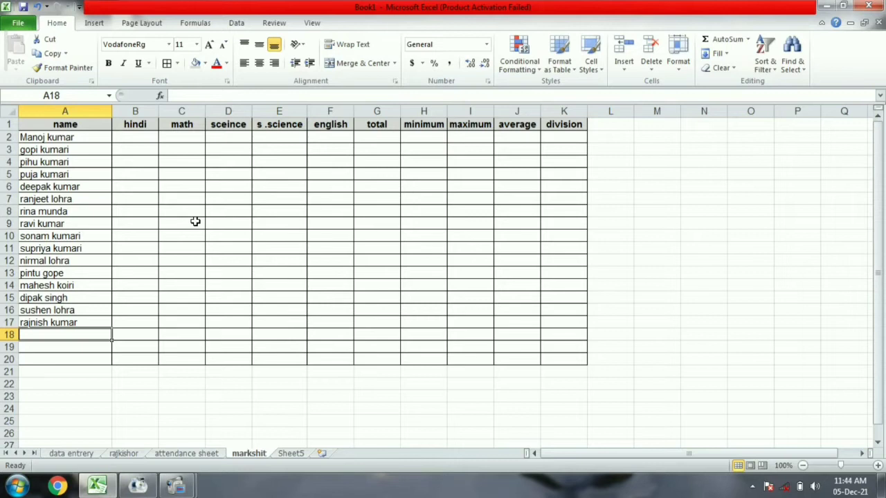
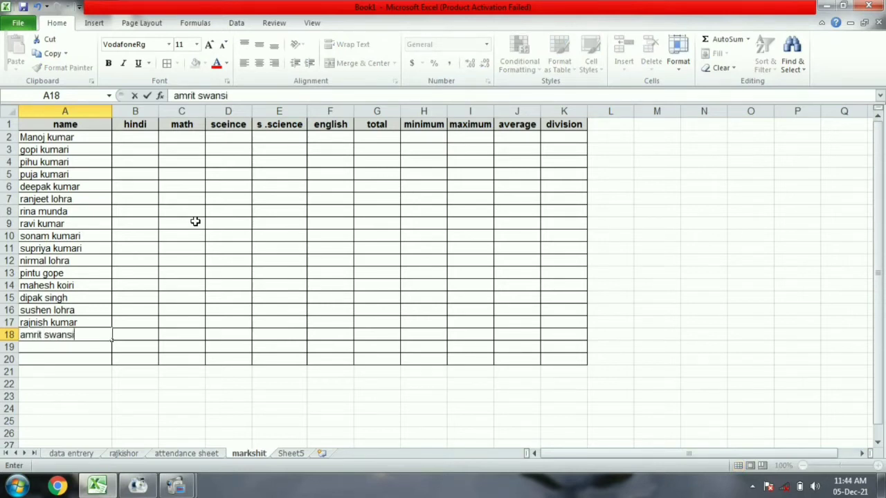
pyautogui.press('Return')
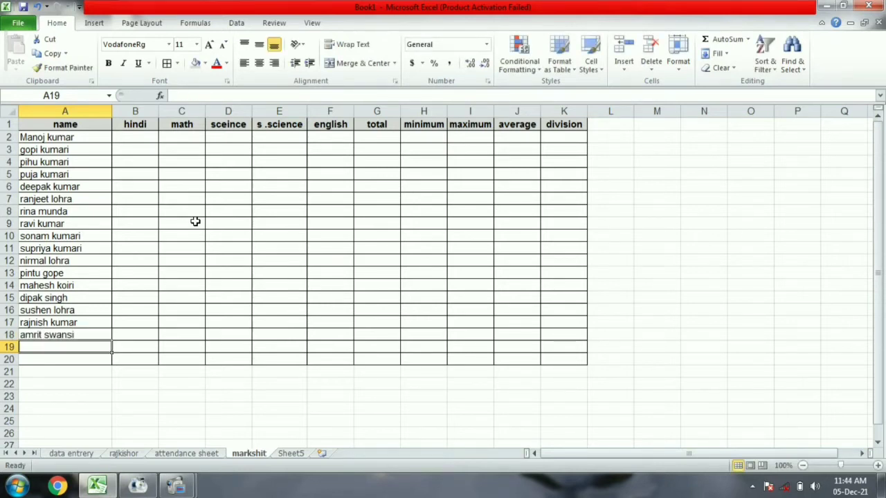
pyautogui.write('dip')
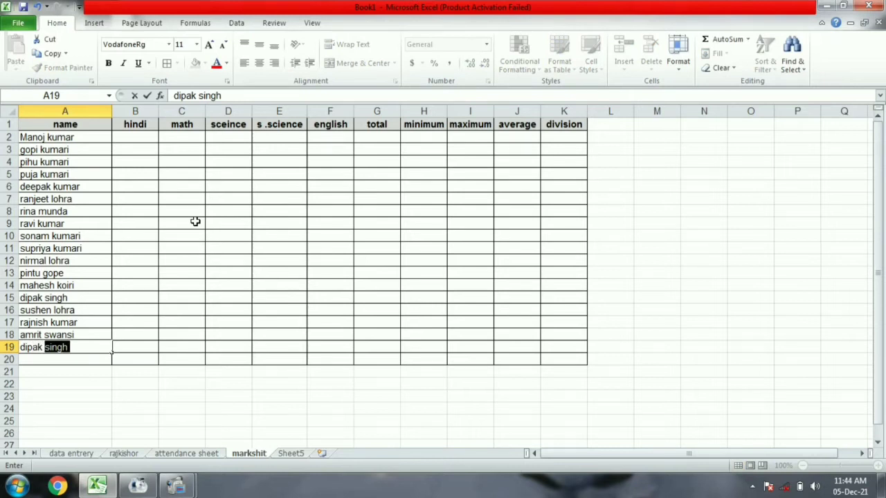
pyautogui.write('ak')
pyautogui.press('Return')
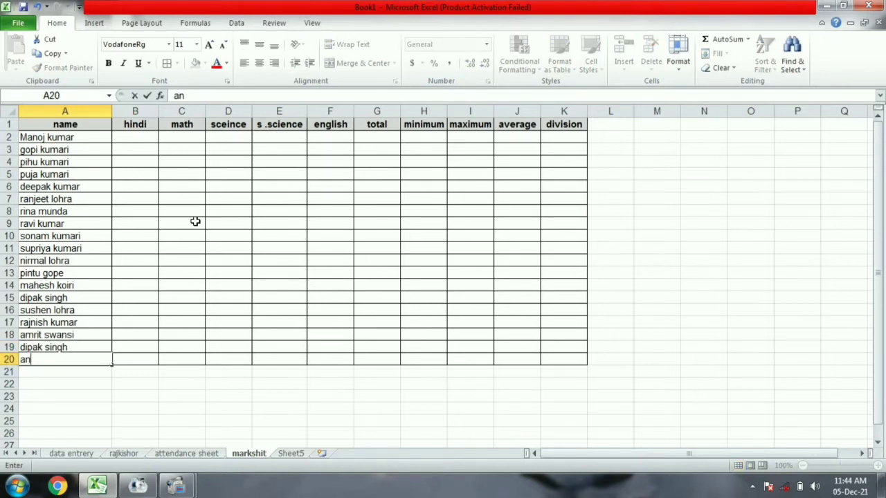
pyautogui.press('Tab')
# Enter hindi marks 55, 44, 52, 62, 34, 72, 51 in B2:B8, correcting B7 to 72.
pyautogui.click(142, 137)
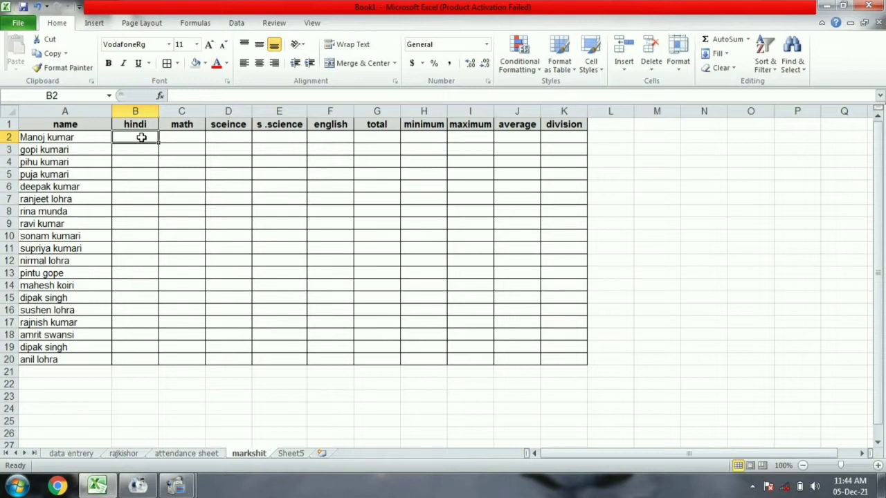
pyautogui.write('55')
pyautogui.press('Return')
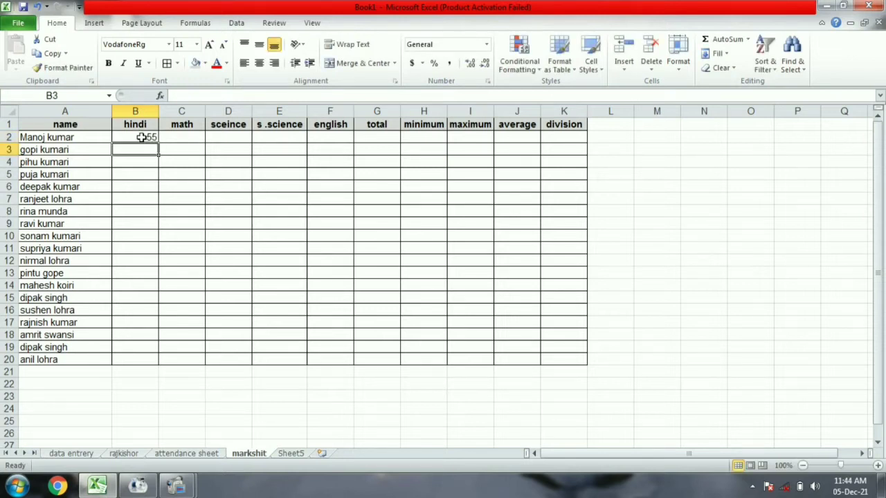
pyautogui.write('44')
pyautogui.press('Return')
pyautogui.write('52')
pyautogui.press('Return')
pyautogui.write('62')
pyautogui.press('Return')
pyautogui.write('34')
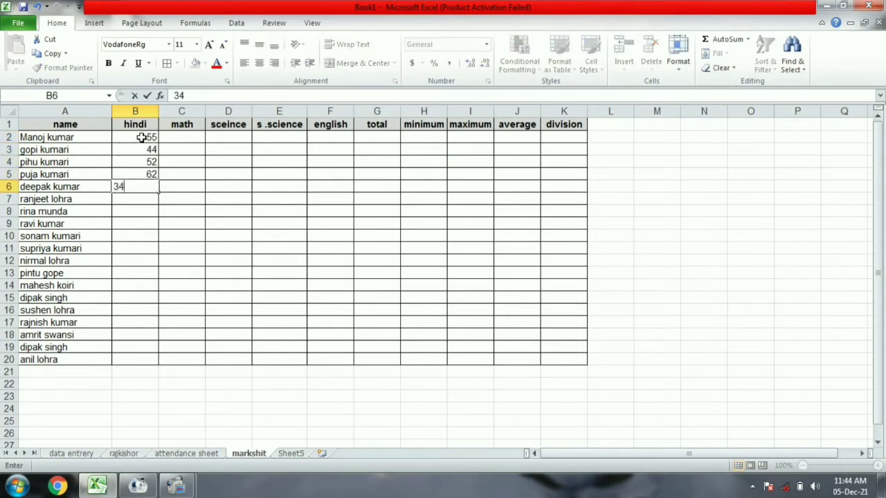
pyautogui.press('Return')
pyautogui.write('74')
pyautogui.press('Return')
pyautogui.write('51')
pyautogui.press('Return')
pyautogui.click(148, 199)
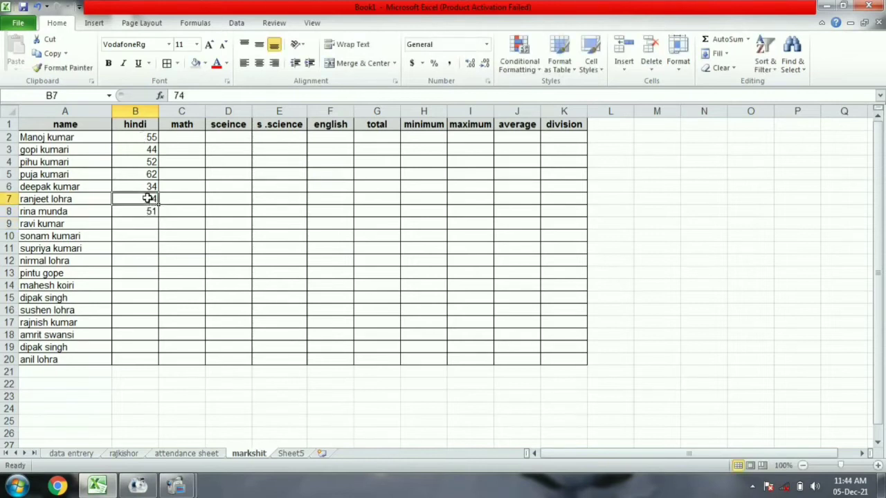
pyautogui.write('72')
pyautogui.press('Return')
# Enter the remaining hindi marks in B9:B20, starting 63, 43, 51, 55, 37, 49.
pyautogui.press('Return')
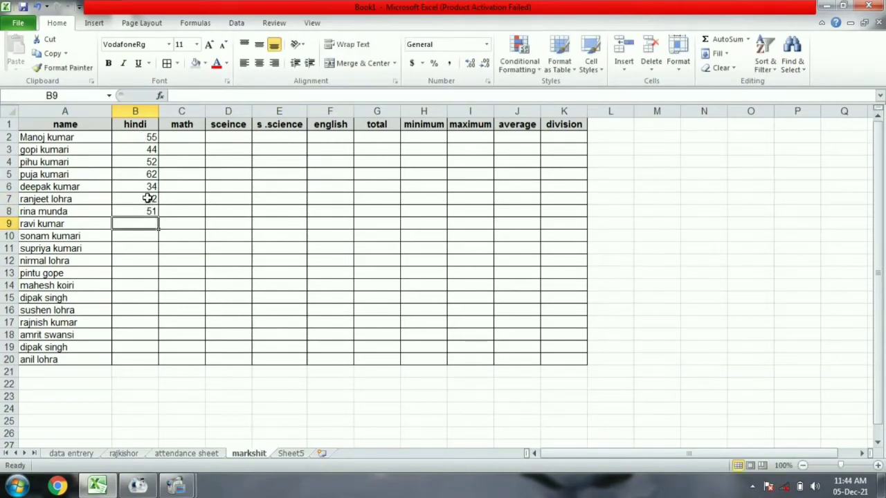
pyautogui.write('63')
pyautogui.press('Return')
pyautogui.write('43')
pyautogui.press('Return')
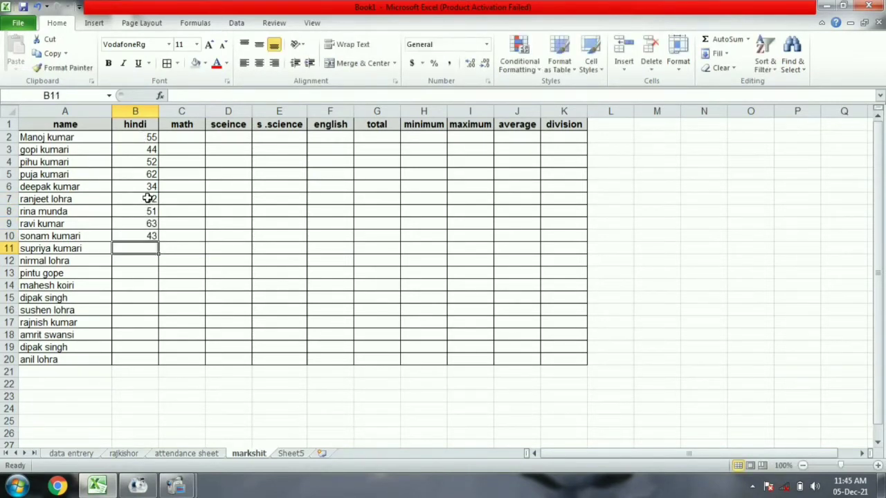
pyautogui.write('51')
pyautogui.press('Return')
pyautogui.write('55')
pyautogui.press('Return')
pyautogui.write('37')
pyautogui.press('Return')
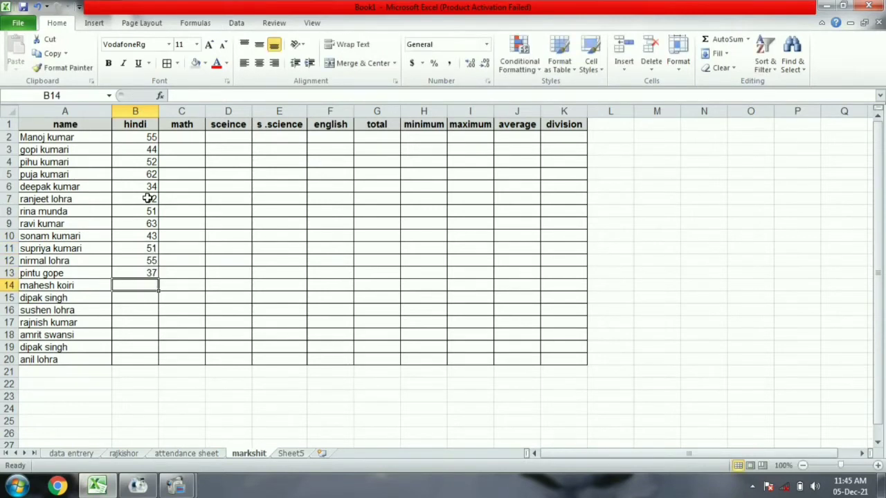
pyautogui.write('49')
pyautogui.press('Return')
pyautogui.write('8')
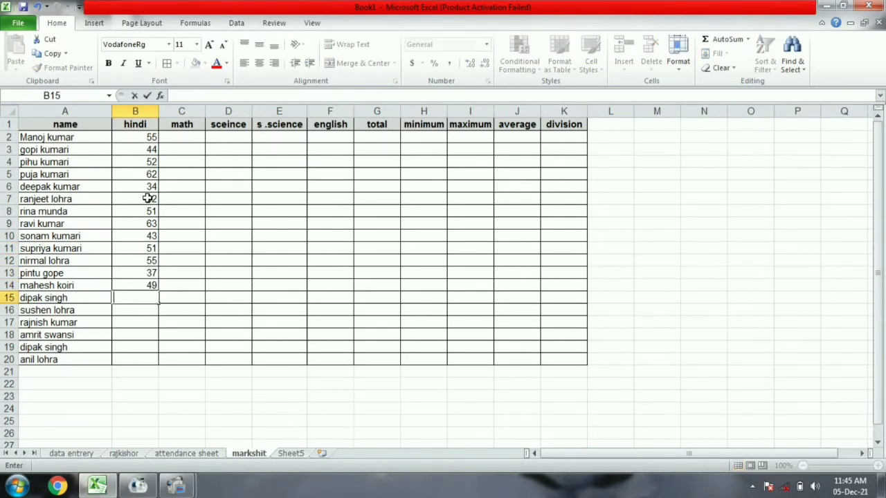
pyautogui.press('Return')
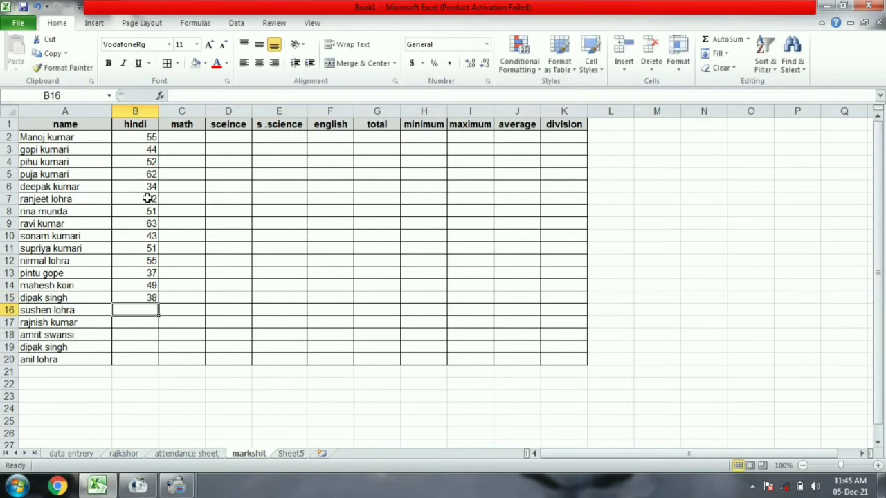
pyautogui.write('69')
pyautogui.press('Return')
pyautogui.write('57')
pyautogui.press('Return')
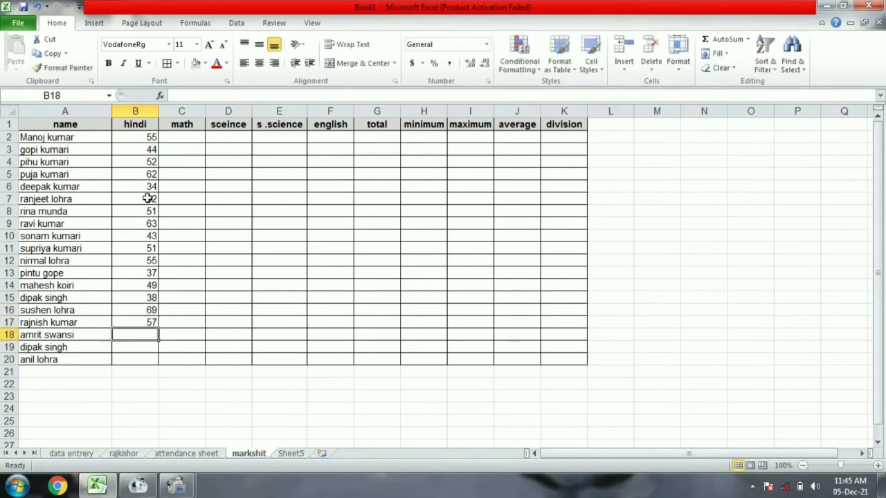
pyautogui.write('49')
pyautogui.press('Return')
pyautogui.write('6')
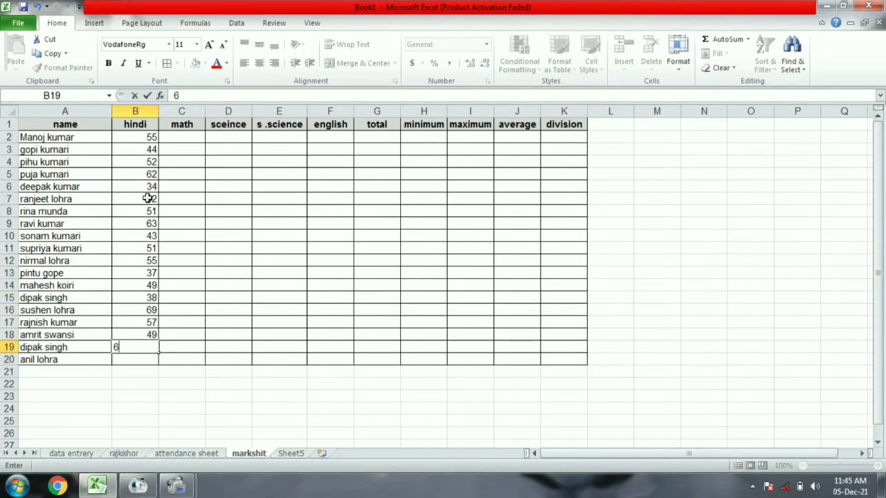
pyautogui.write('2')
pyautogui.press('Return')
pyautogui.write('43')
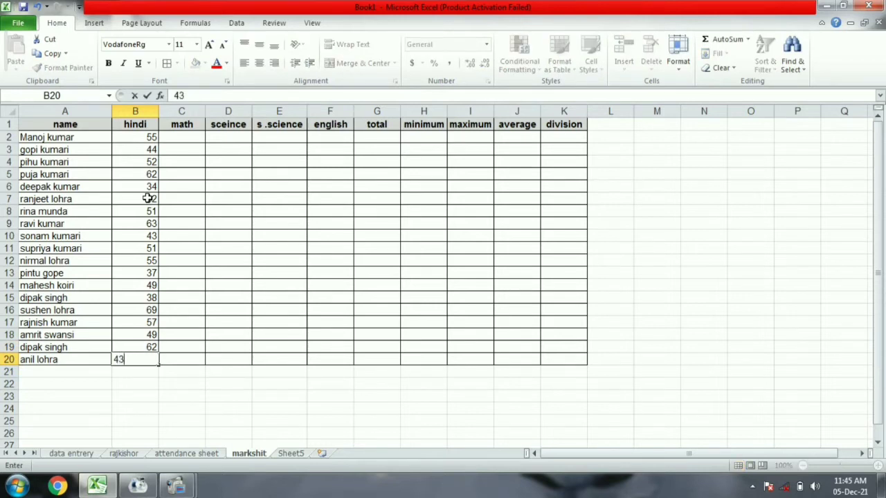
pyautogui.press('Return')
pyautogui.click(185, 136)
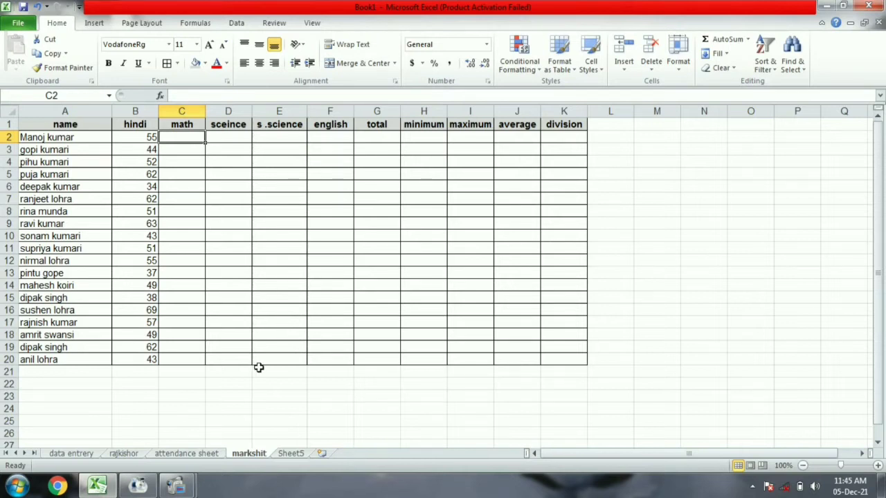
# Enter the 19 math marks into C2:C20, from 65 down to 95.
pyautogui.write('65')
pyautogui.press('Return')
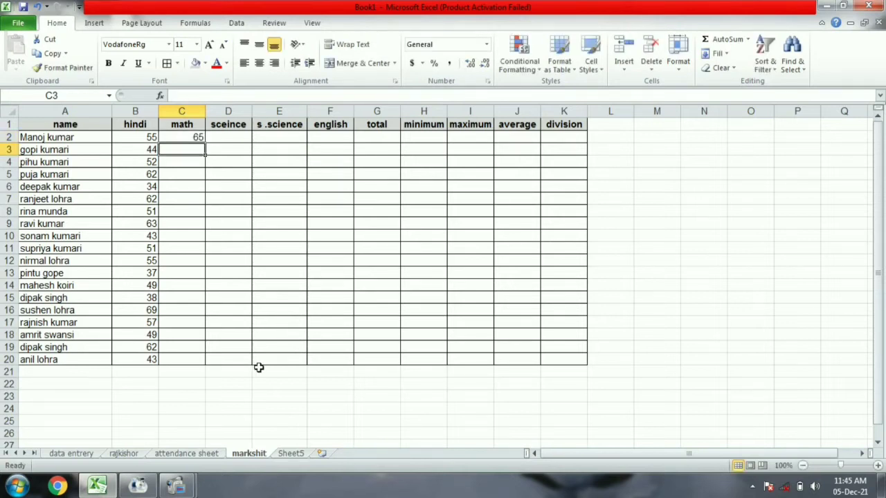
pyautogui.write('42')
pyautogui.press('Return')
pyautogui.write('51')
pyautogui.press('Return')
pyautogui.write('62')
pyautogui.press('Return')
pyautogui.write('75')
pyautogui.press('Return')
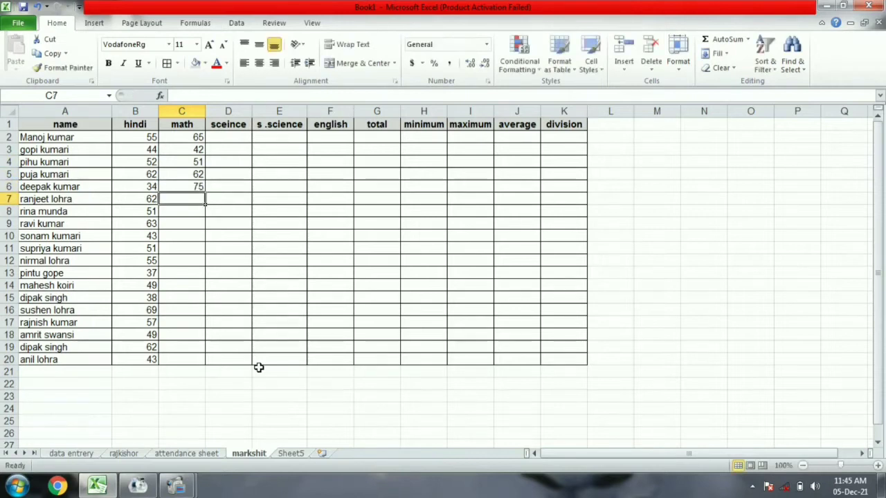
pyautogui.write('51')
pyautogui.press('Return')
pyautogui.write('75')
pyautogui.press('Return')
pyautogui.write('68')
pyautogui.press('Return')
pyautogui.write('35')
pyautogui.press('Return')
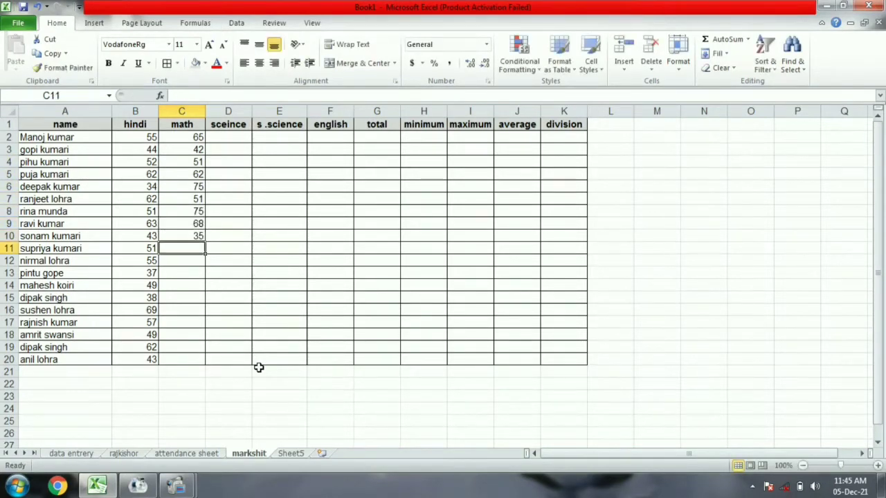
pyautogui.write('49')
pyautogui.press('Return')
pyautogui.write('61')
pyautogui.press('Return')
pyautogui.write('75')
pyautogui.press('Return')
pyautogui.write('68')
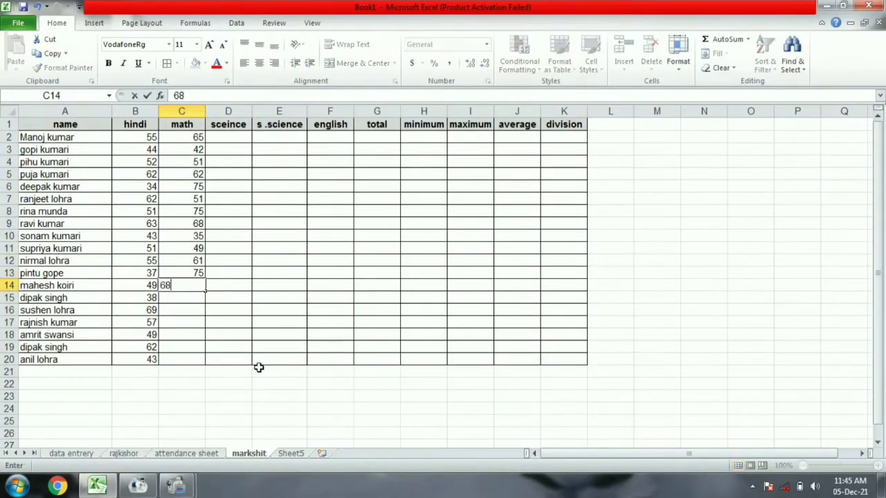
pyautogui.press('Return')
pyautogui.write('49')
pyautogui.press('Return')
pyautogui.write('45')
pyautogui.press('Return')
pyautogui.write('62')
pyautogui.press('Return')
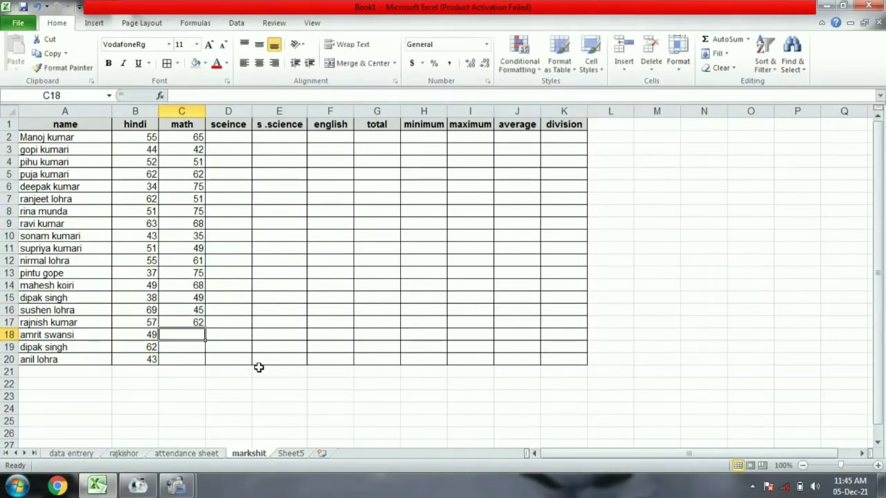
pyautogui.write('43')
pyautogui.press('Return')
pyautogui.write('75')
pyautogui.press('Return')
pyautogui.write('95')
pyautogui.press('Return')
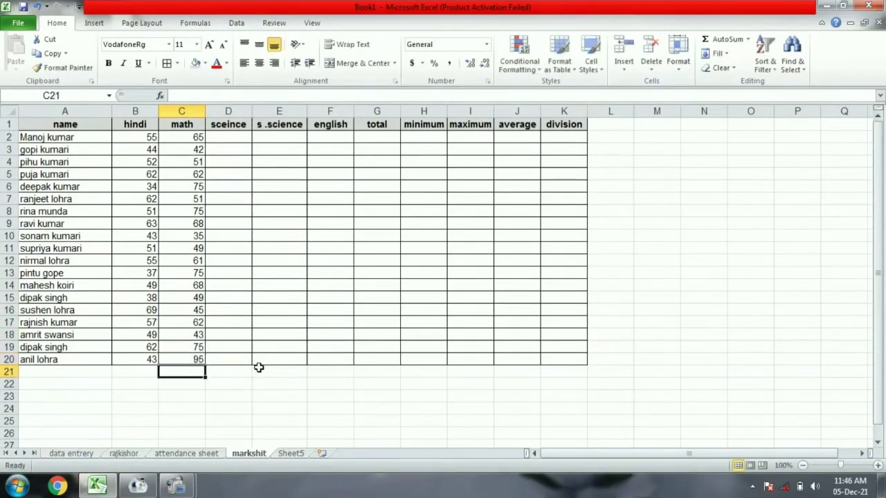
# Enter the 19 science marks into D2:D20, from 85 down to 84.
pyautogui.click(236, 136)
pyautogui.write('85')
pyautogui.press('Return')
pyautogui.write('75')
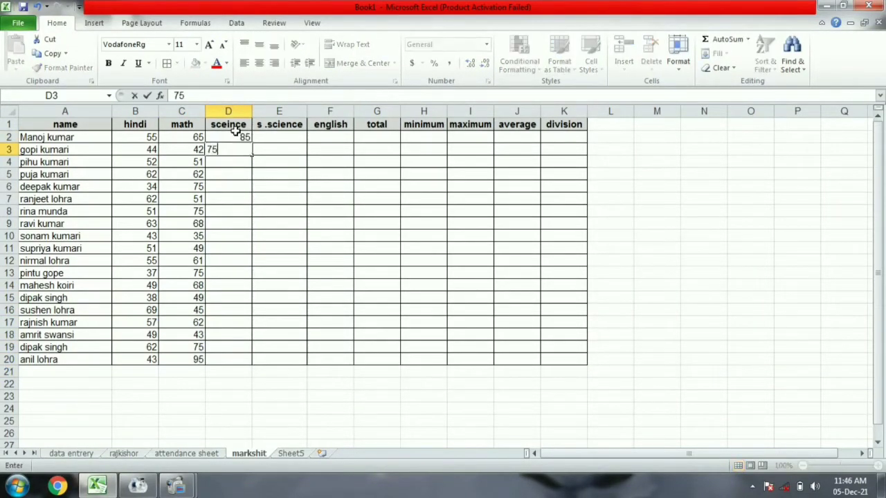
pyautogui.press('Return')
pyautogui.write('94')
pyautogui.press('Return')
pyautogui.write('67')
pyautogui.press('Return')
pyautogui.write('48')
pyautogui.press('Return')
pyautogui.write('51')
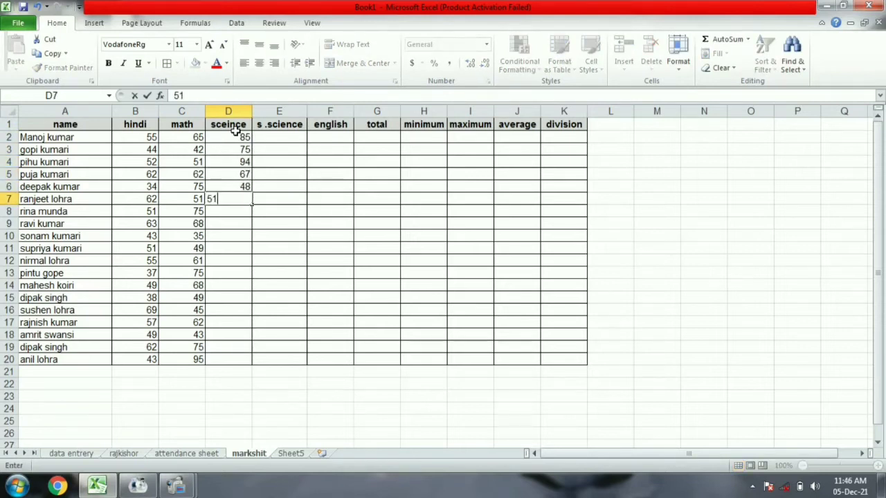
pyautogui.press('Return')
pyautogui.write('35')
pyautogui.press('Return')
pyautogui.write('75')
pyautogui.press('Return')
pyautogui.write('84')
pyautogui.press('Return')
pyautogui.write('82')
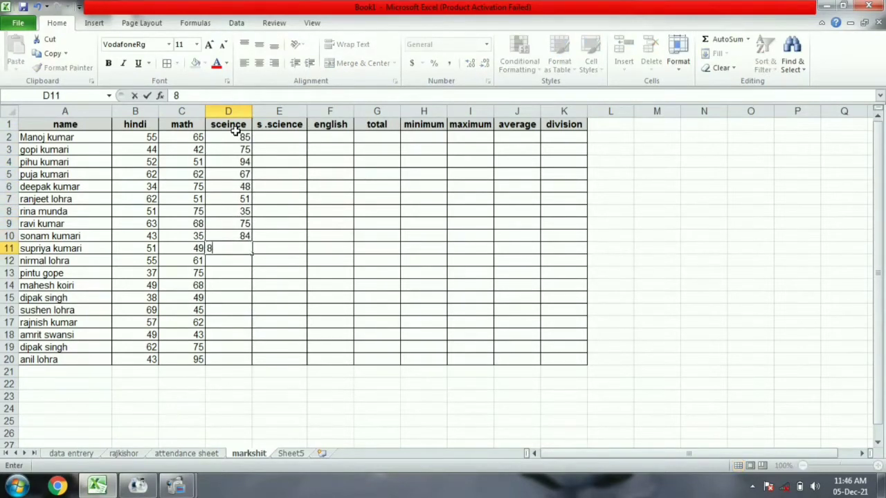
pyautogui.press('Return')
pyautogui.write('80')
pyautogui.press('Return')
pyautogui.write('90')
pyautogui.press('Return')
pyautogui.write('75')
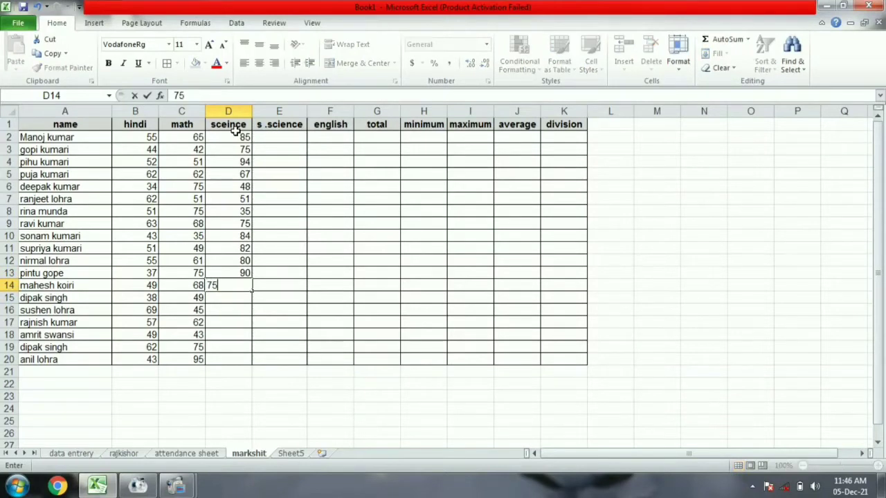
pyautogui.press('Return')
pyautogui.write('94')
pyautogui.press('Return')
pyautogui.write('67')
pyautogui.press('Return')
pyautogui.write('84')
pyautogui.press('Return')
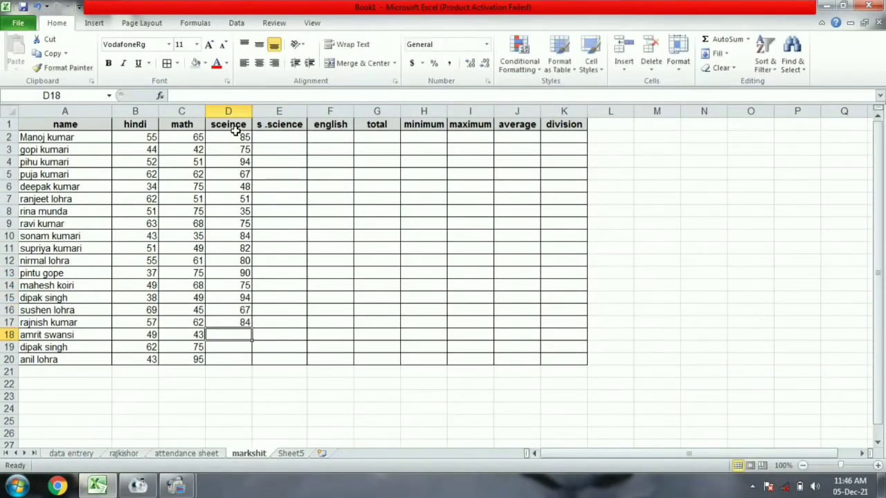
pyautogui.write('75')
pyautogui.press('Return')
pyautogui.write('73')
pyautogui.press('Return')
pyautogui.write('84')
pyautogui.press('Return')
# Enter stray values 72 and 70 below the table in D21:D22.
pyautogui.write('72')
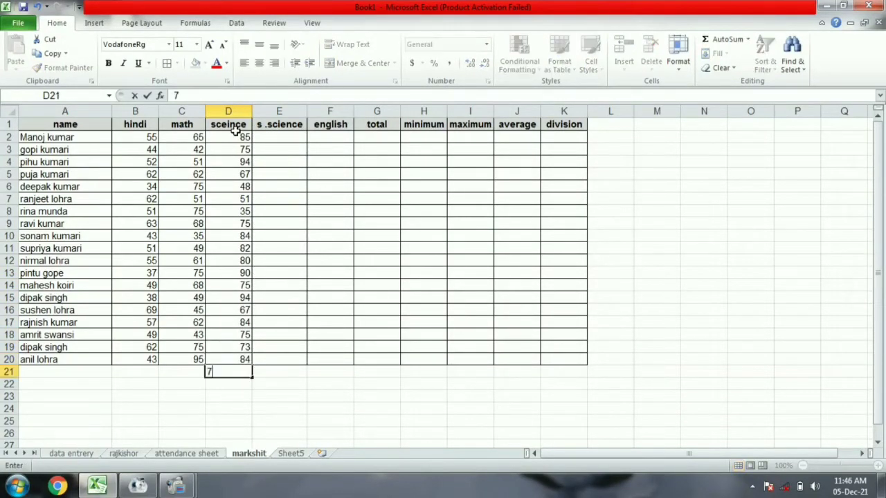
pyautogui.press('Return')
pyautogui.write('70')
pyautogui.press('Return')
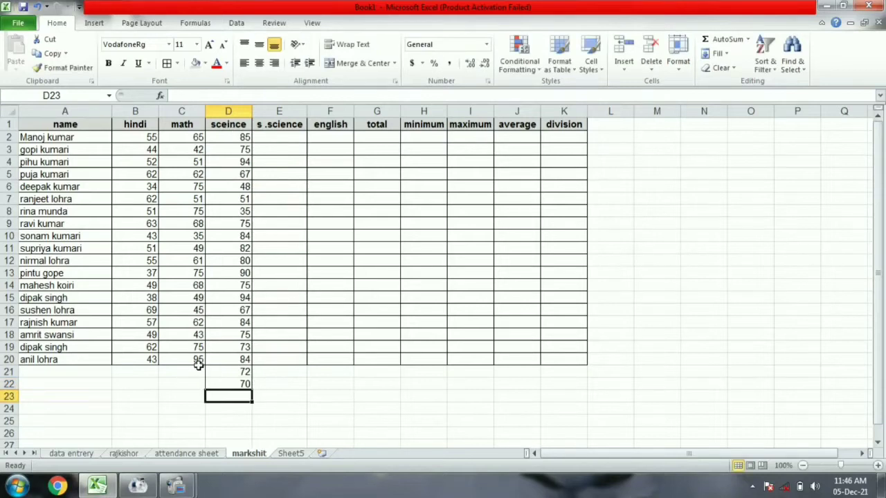
# Undo the stray values, then enter social science marks into E2:E12, starting 54, 51, 42, 85.
pyautogui.hotkey('ctrl', 'z')
pyautogui.hotkey('ctrl', 'z')
pyautogui.click(280, 137)
pyautogui.write('54')
pyautogui.press('Return')
pyautogui.write('5')
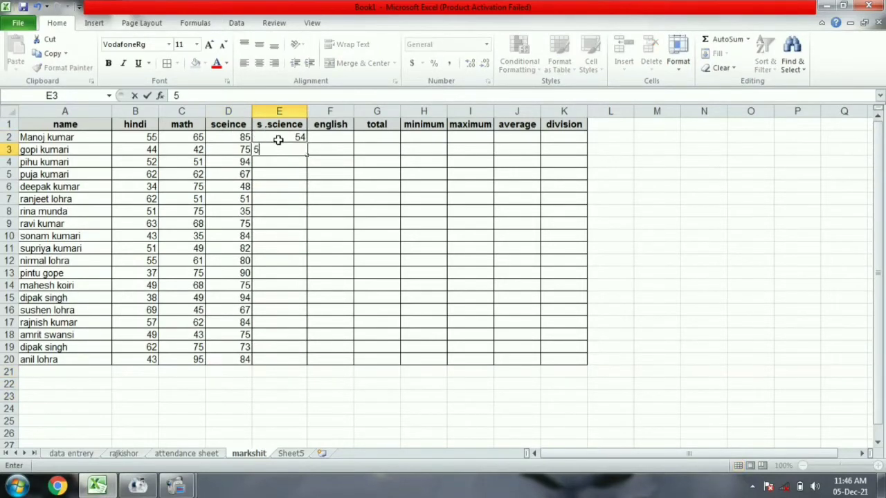
pyautogui.write('1')
pyautogui.press('Return')
pyautogui.write('42')
pyautogui.press('Return')
pyautogui.write('85')
pyautogui.press('Return')
pyautogui.write('65 75 ')
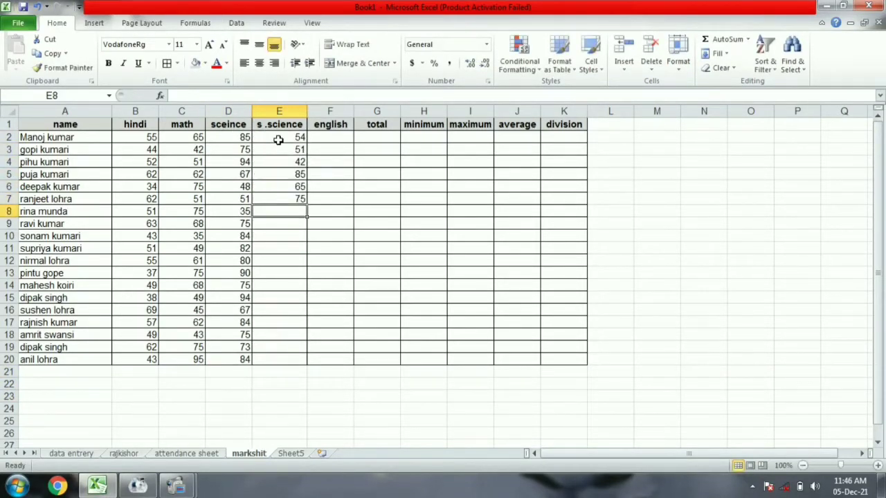
pyautogui.write('62')
pyautogui.press('Return')
pyautogui.write('45')
pyautogui.press('Return')
pyautogui.write('15')
pyautogui.press('Return')
pyautogui.write('24')
pyautogui.press('Return')
pyautogui.write('7')
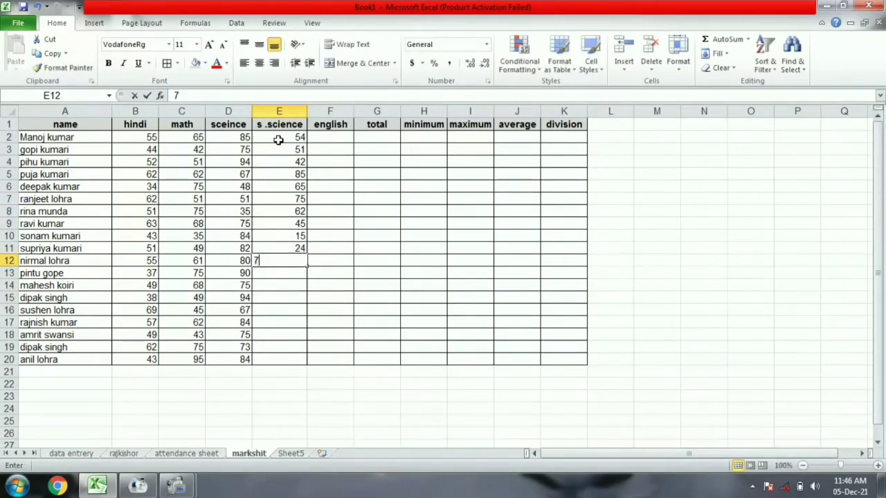
pyautogui.write('5')
pyautogui.press('Return')
# Correct E10 to 45 and E11 to 67, and enter 82 in E13.
pyautogui.click(301, 234)
pyautogui.write('45')
pyautogui.press('Return')
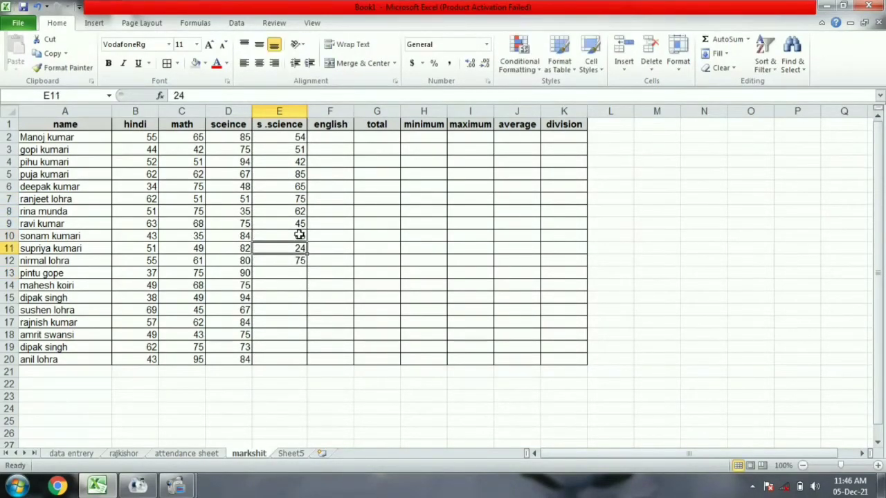
pyautogui.click(278, 273)
pyautogui.write('82')
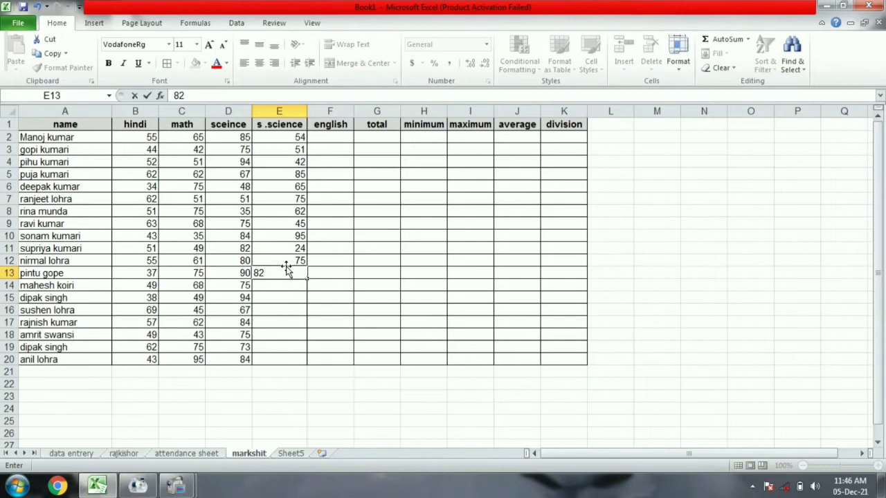
pyautogui.click(287, 238)
pyautogui.click(286, 246)
pyautogui.write('67')
pyautogui.press('Return')
pyautogui.press('Return')
pyautogui.press('Return')
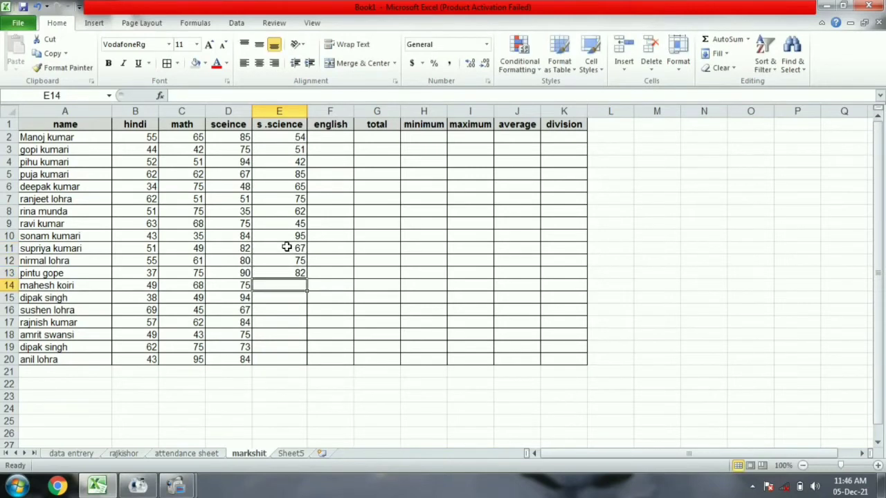
# Enter the last social science marks 52, 74, 15, 63, 84, 25, 42 into E14:E20.
pyautogui.write('52')
pyautogui.press('Return')
pyautogui.write('74')
pyautogui.press('Return')
pyautogui.write('15')
pyautogui.press('Return')
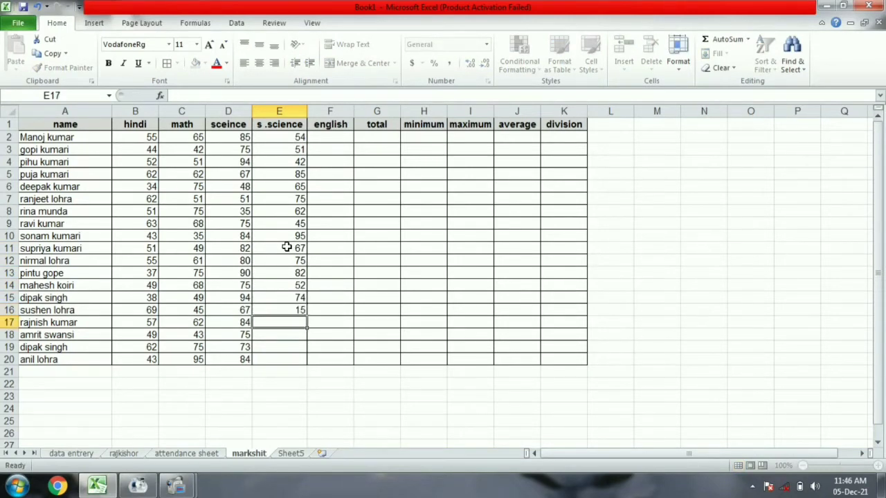
pyautogui.write('63')
pyautogui.press('Return')
pyautogui.write('84')
pyautogui.press('Return')
pyautogui.write('25')
pyautogui.press('Return')
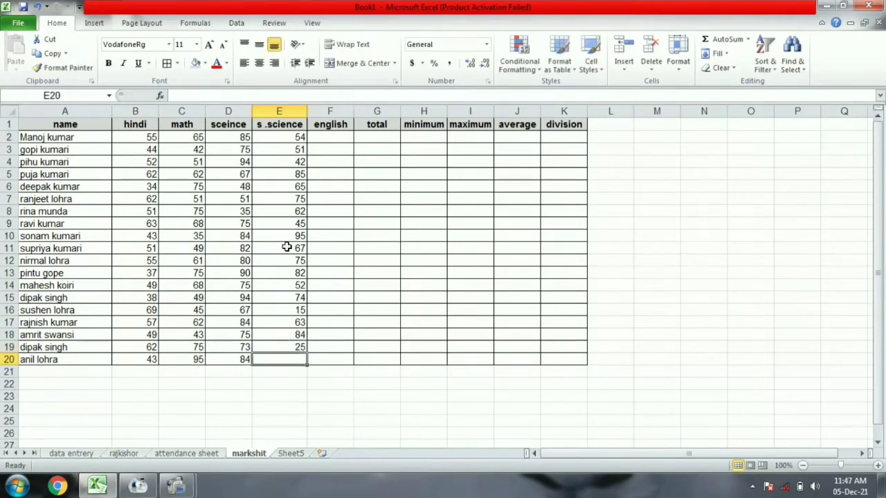
pyautogui.write('42')
pyautogui.press('Return')
# Enter the english marks from F2 down to F9, correcting the typo so F9 reads 82.
pyautogui.click(336, 137)
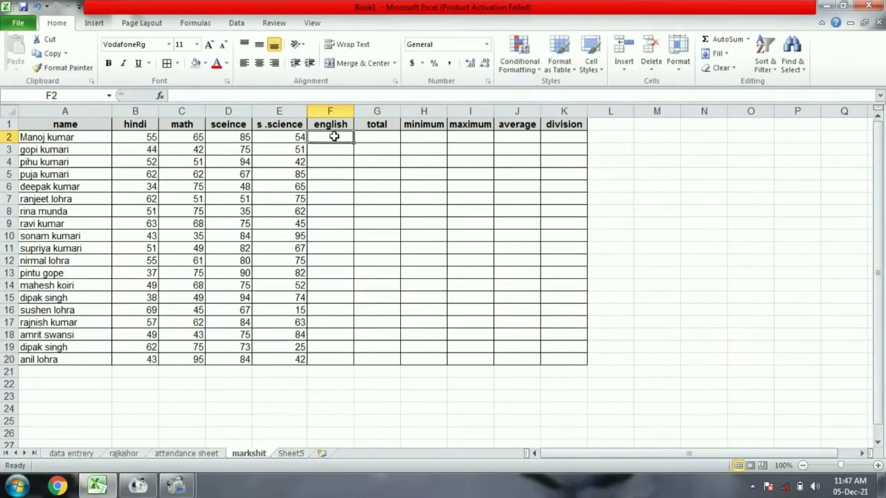
pyautogui.write('62')
pyautogui.press('Return')
pyautogui.write('42')
pyautogui.press('Return')
pyautogui.write('62')
pyautogui.press('Return')
pyautogui.write('38')
pyautogui.press('Return')
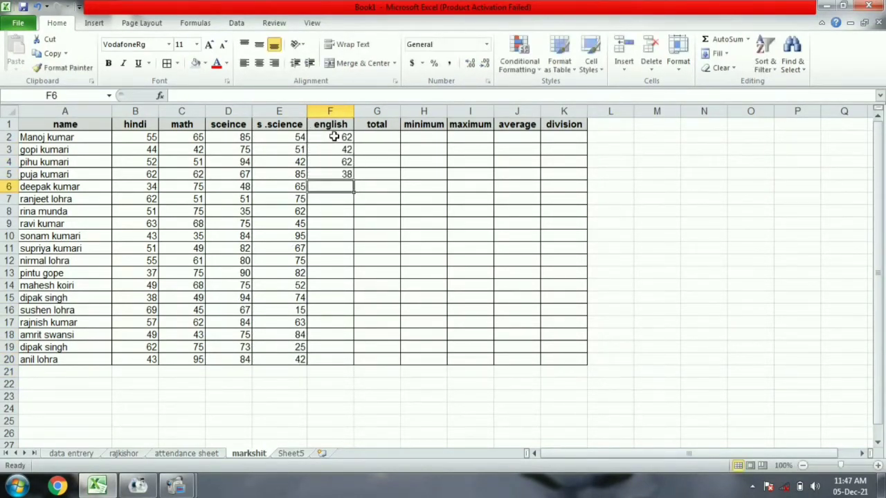
pyautogui.write('74')
pyautogui.press('Return')
pyautogui.write('95')
pyautogui.press('Return')
pyautogui.write('67')
pyautogui.press('Return')
pyautogui.write('2')
pyautogui.press('BackSpace')
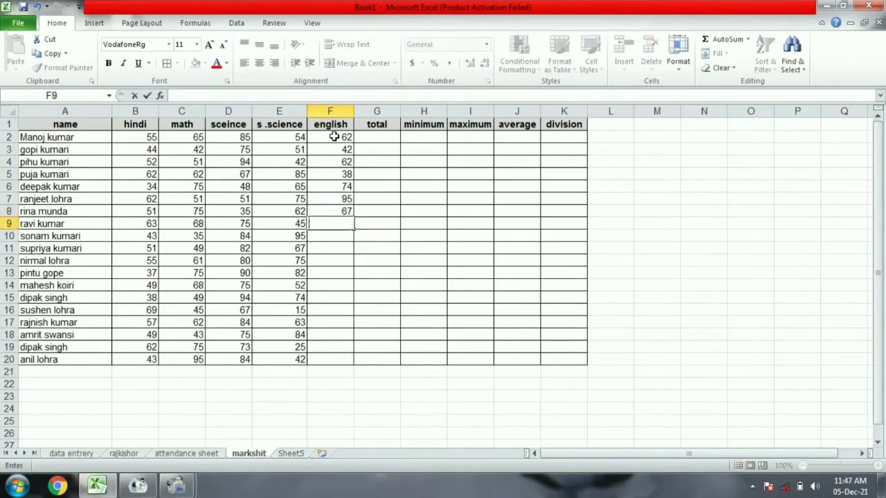
pyautogui.write('2')
pyautogui.press('Return')
pyautogui.write('54')
# Enter the remaining english marks down to F20: 75, 95, 62, 42, 37, 62, 65, 42, 52, 42.
pyautogui.press('Return')
pyautogui.write('75')
pyautogui.press('Return')
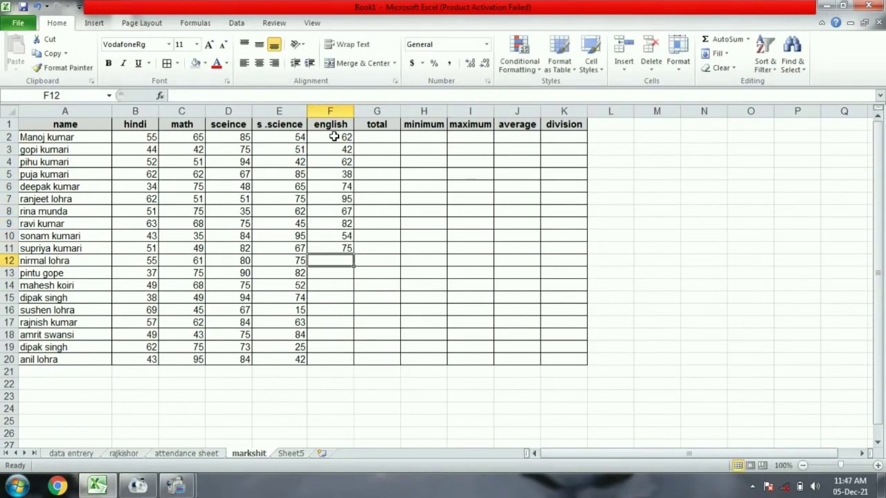
pyautogui.write('95')
pyautogui.press('Return')
pyautogui.write('62')
pyautogui.press('Return')
pyautogui.write('42')
pyautogui.press('Return')
pyautogui.write('37')
pyautogui.press('Return')
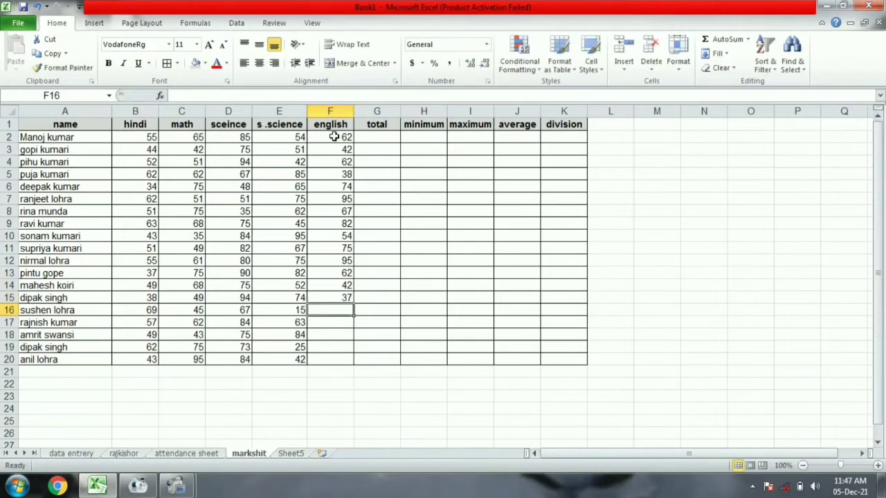
pyautogui.write('62')
pyautogui.press('Return')
pyautogui.write('65')
pyautogui.press('Return')
pyautogui.write('42')
pyautogui.press('Return')
pyautogui.write('52')
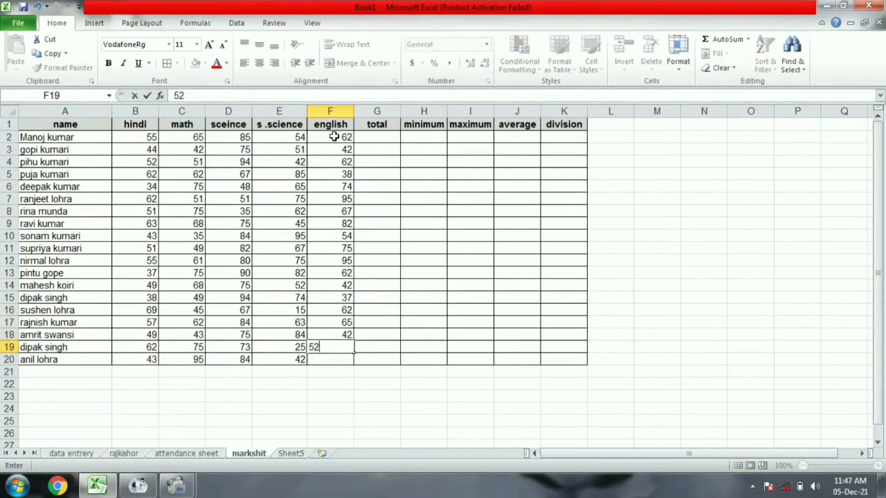
pyautogui.press('Return')
pyautogui.write('42')
pyautogui.press('Return')
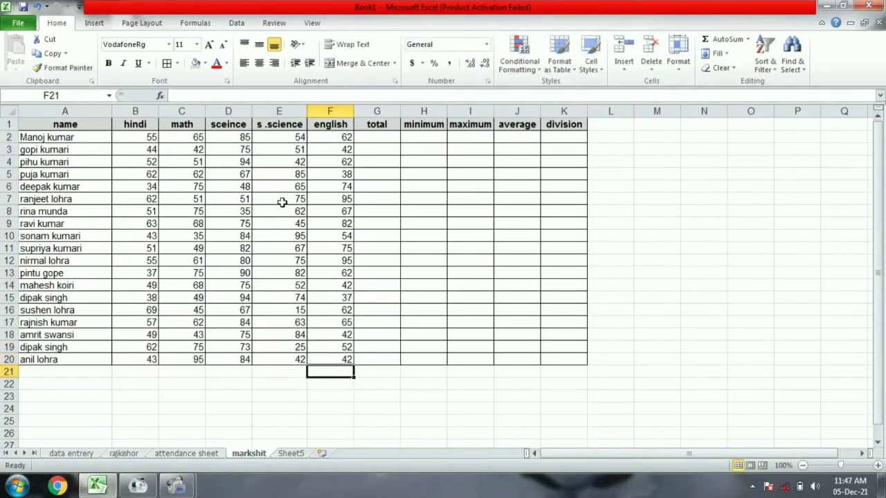
pyautogui.click(384, 140)
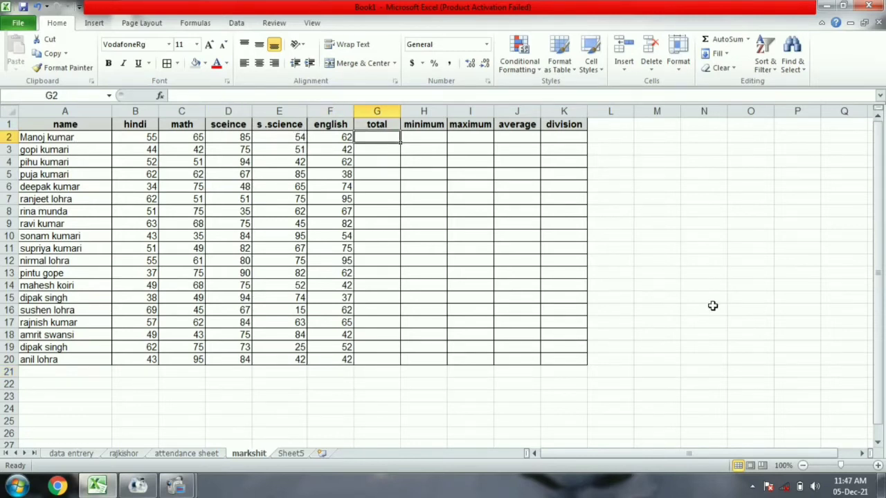
# Enter =SUM(B2:F2) in G2 so the first student's total shows 321.
pyautogui.write('=sum')
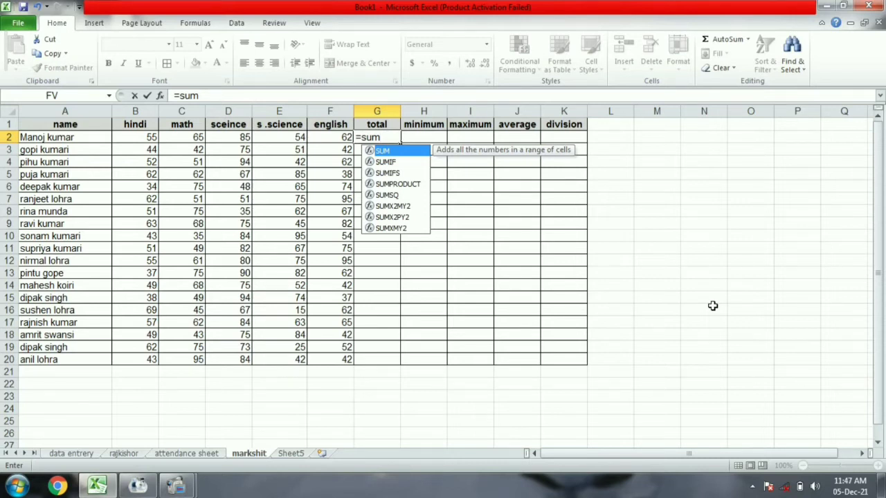
pyautogui.write('(')
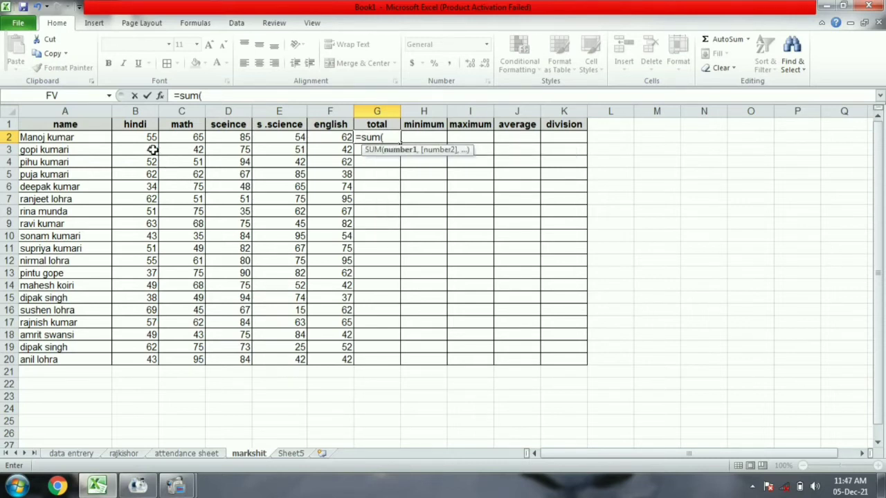
pyautogui.moveTo(135, 139); pyautogui.dragTo(325, 137)
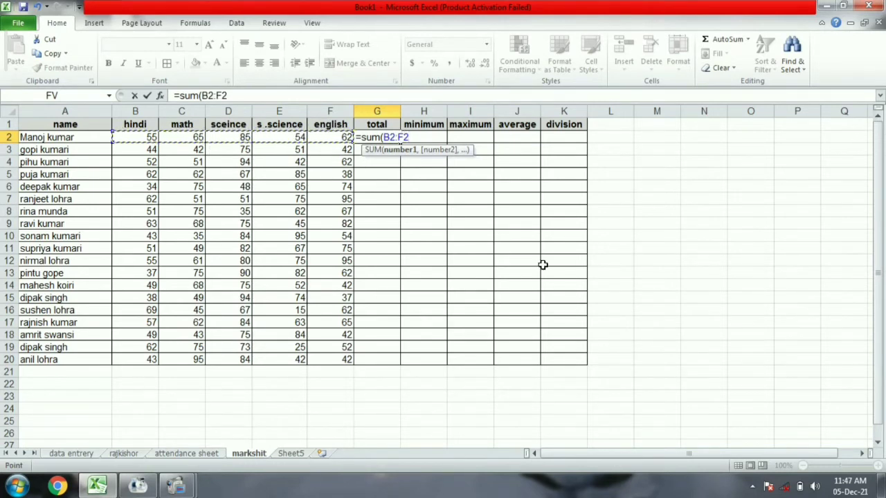
pyautogui.write(')')
pyautogui.press('Return')
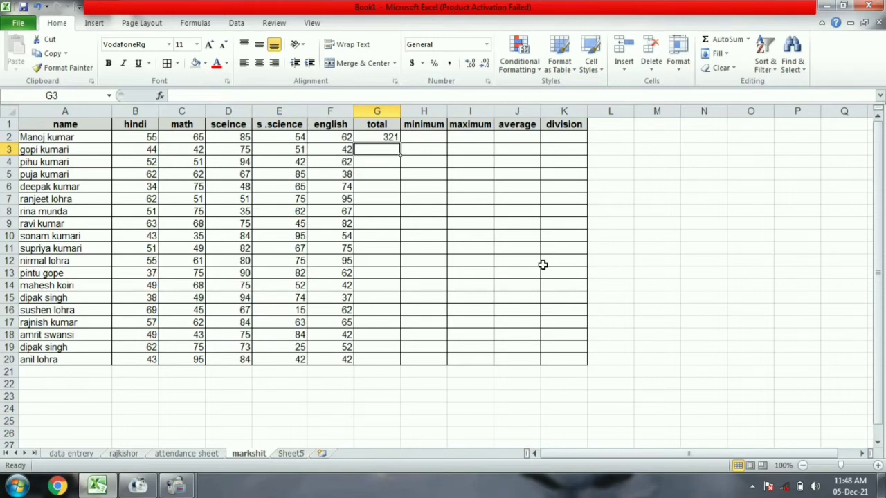
pyautogui.write('=su')
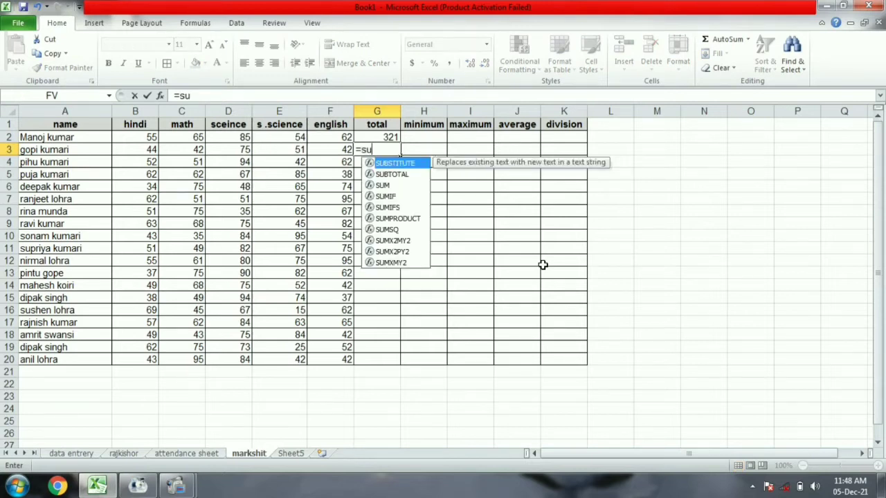
pyautogui.write('m(')
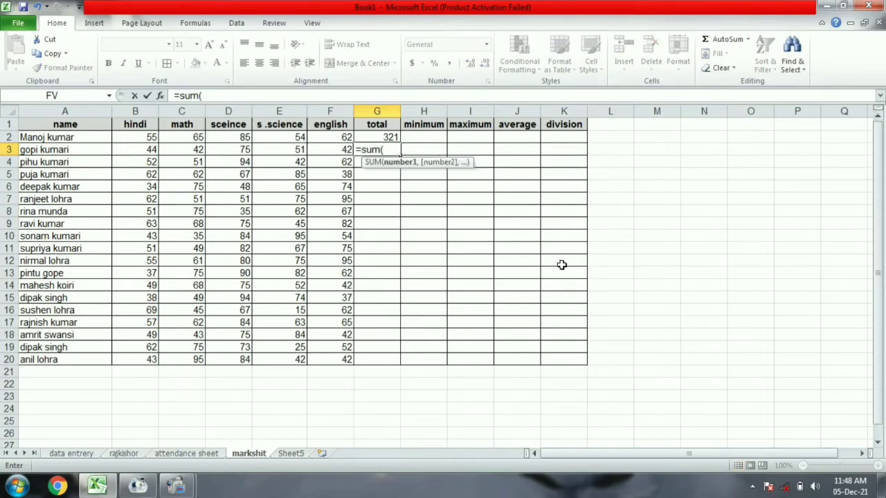
# Enter SUM totals for rows 3 and 4 in G3:G4, giving 254 and 301.
pyautogui.moveTo(138, 148); pyautogui.dragTo(325, 148)
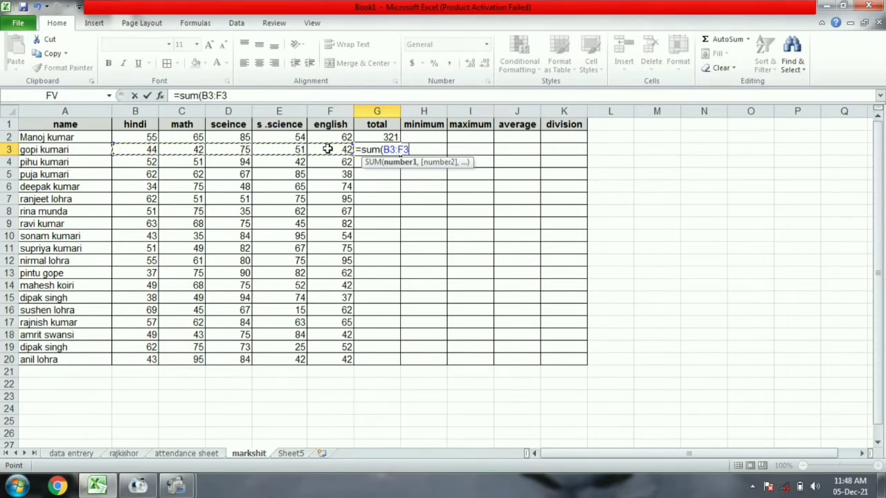
pyautogui.write(')')
pyautogui.press('Return')
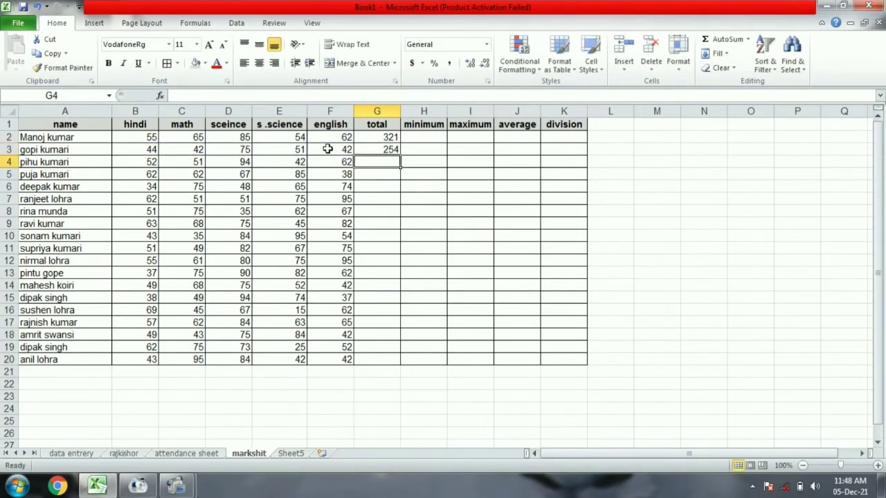
pyautogui.write('=s')
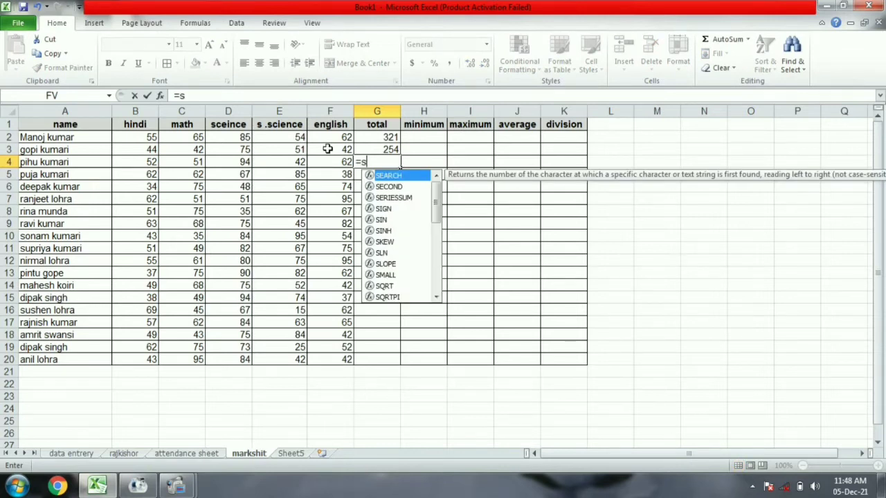
pyautogui.write('um(')
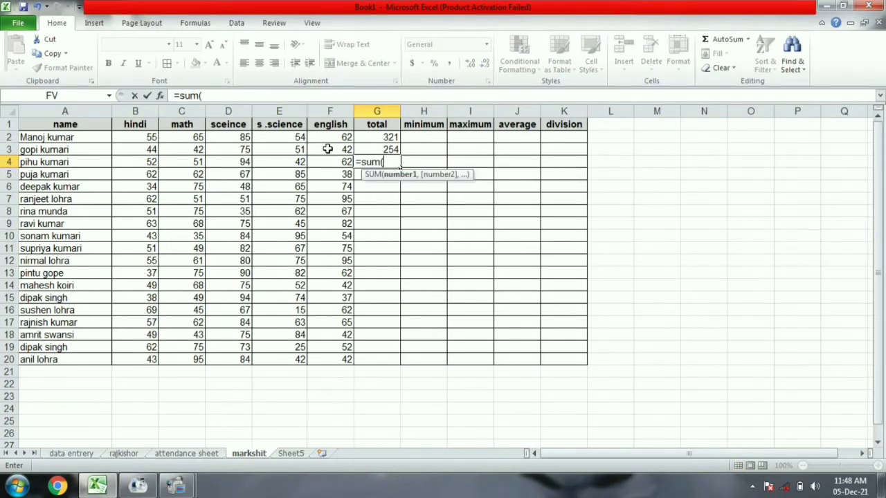
pyautogui.moveTo(144, 161); pyautogui.dragTo(323, 160)
pyautogui.write(')')
pyautogui.press('Return')
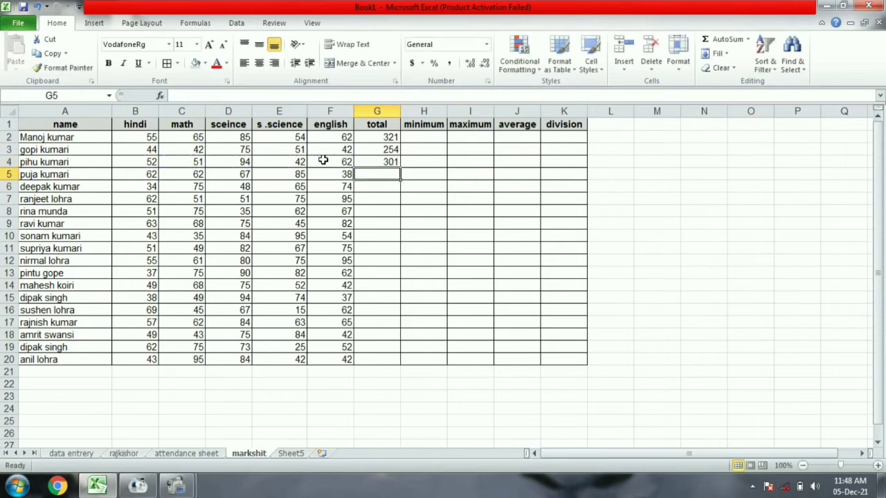
# Enter SUM totals for rows 5 and 6 in G5:G6, giving 314 and 296.
pyautogui.write('=sum')
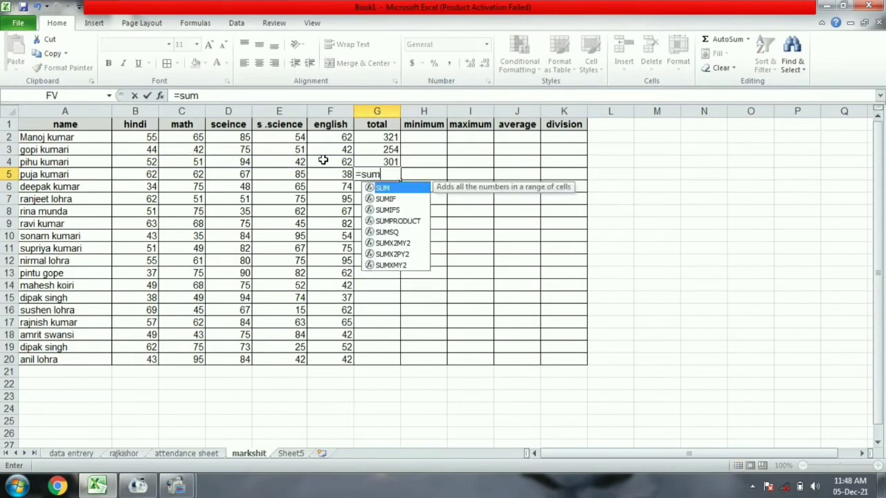
pyautogui.write('(')
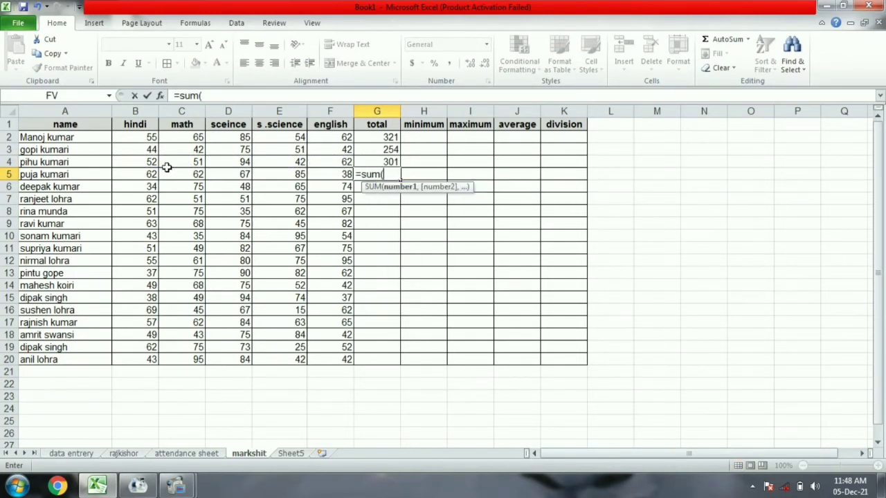
pyautogui.moveTo(132, 175); pyautogui.dragTo(328, 174)
pyautogui.write(')')
pyautogui.press('Return')
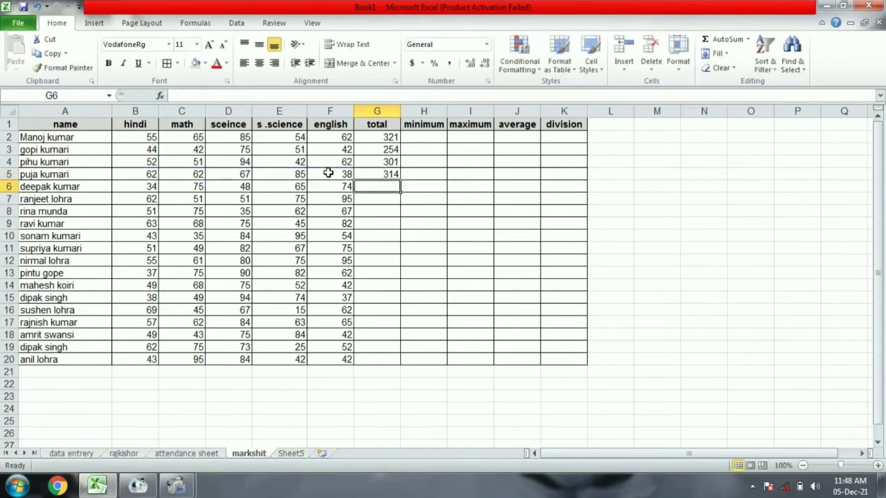
pyautogui.write('=s')
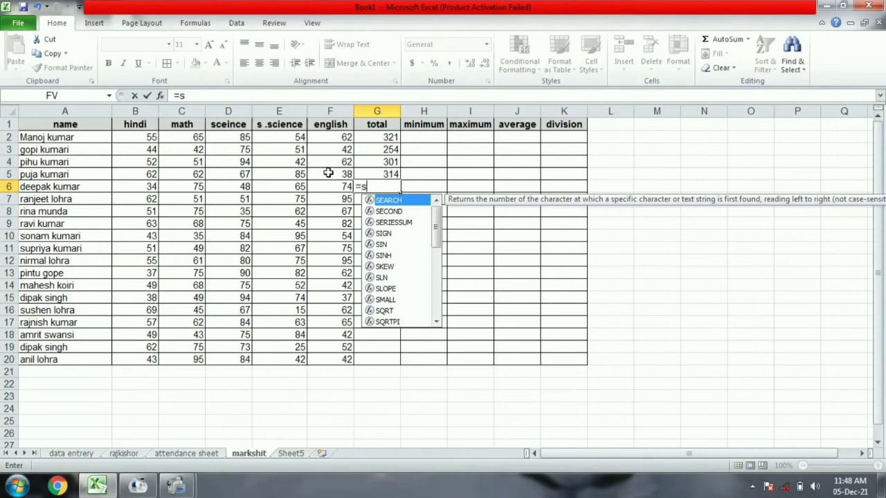
pyautogui.write('um(')
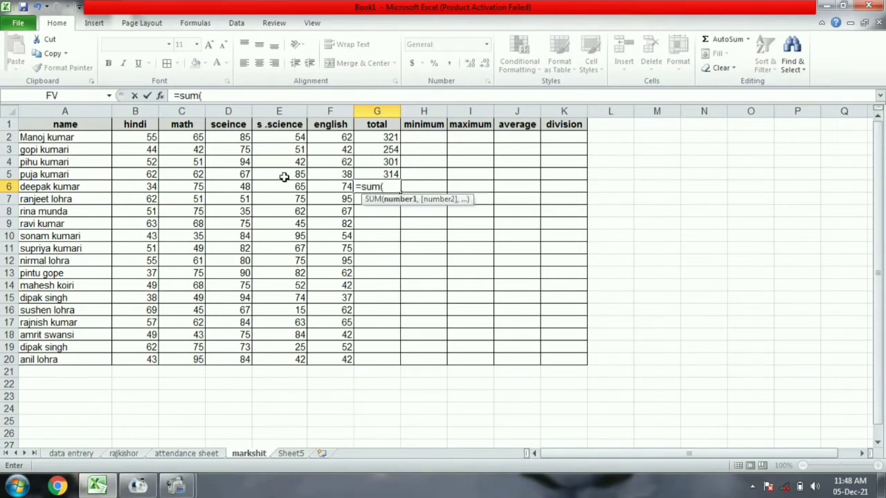
pyautogui.moveTo(123, 189); pyautogui.dragTo(333, 184)
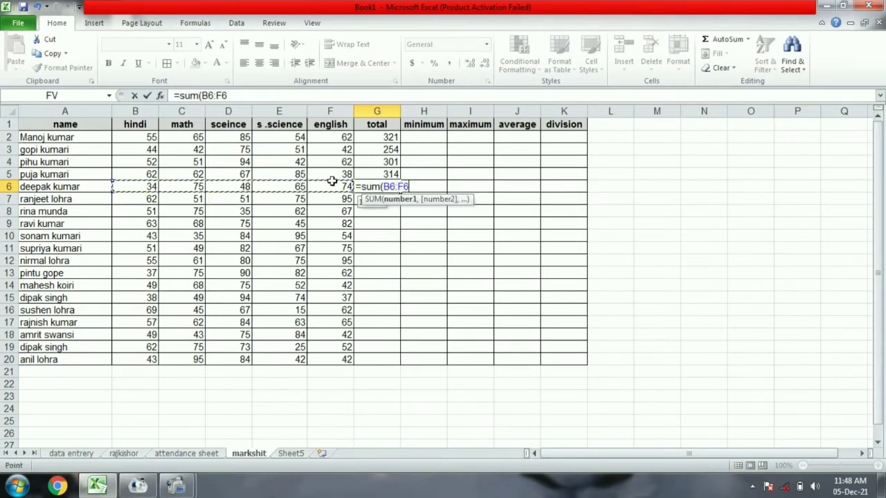
pyautogui.write(')')
pyautogui.press('Return')
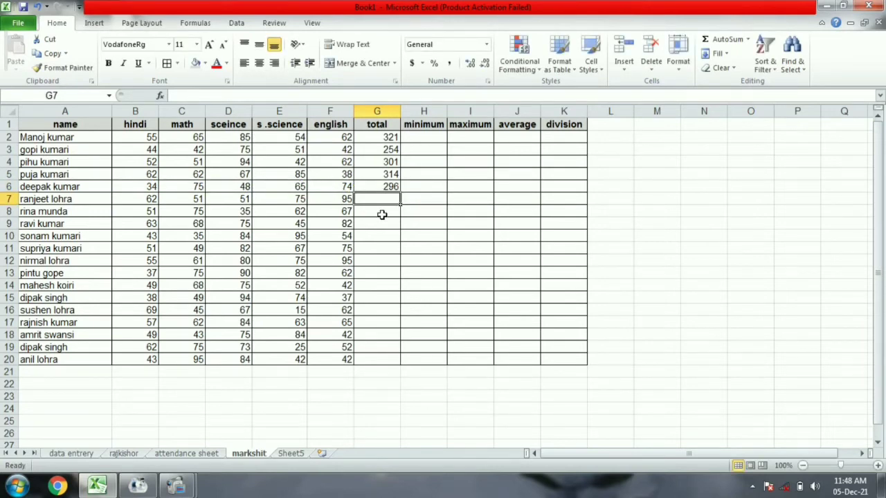
pyautogui.write('=s')
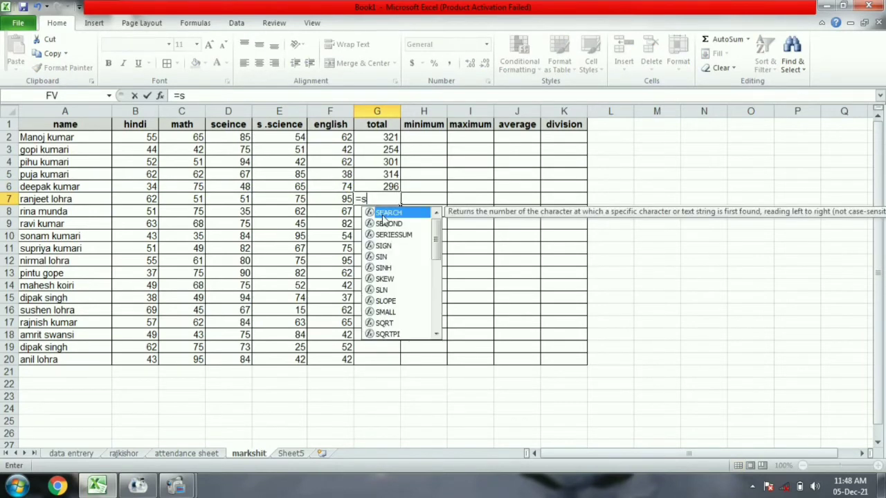
pyautogui.write('um(')
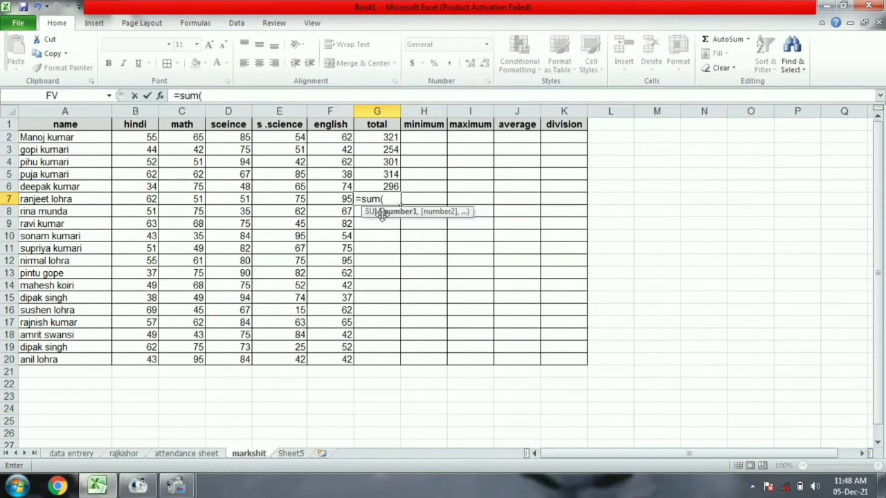
pyautogui.moveTo(123, 200); pyautogui.dragTo(325, 198)
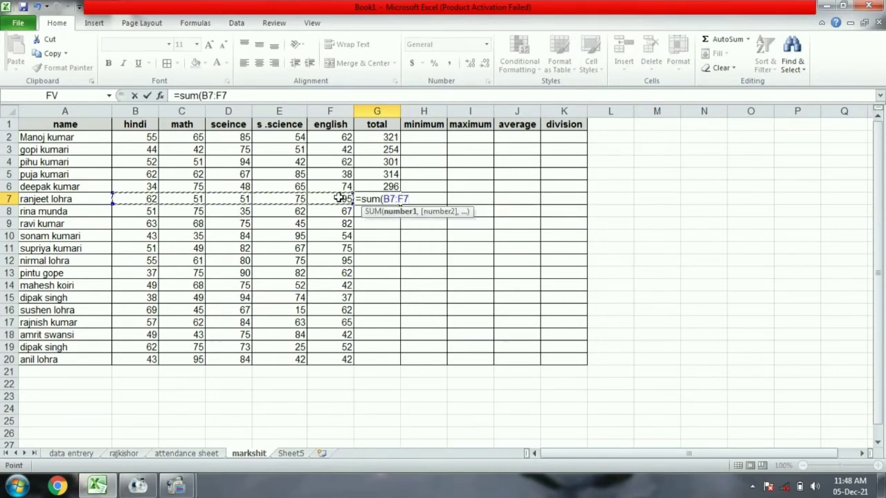
# Finish row 7's total and add SUM totals of B:F for rows 8 through 11 in column G.
pyautogui.write(')')
pyautogui.press('Return')
pyautogui.write('=s')
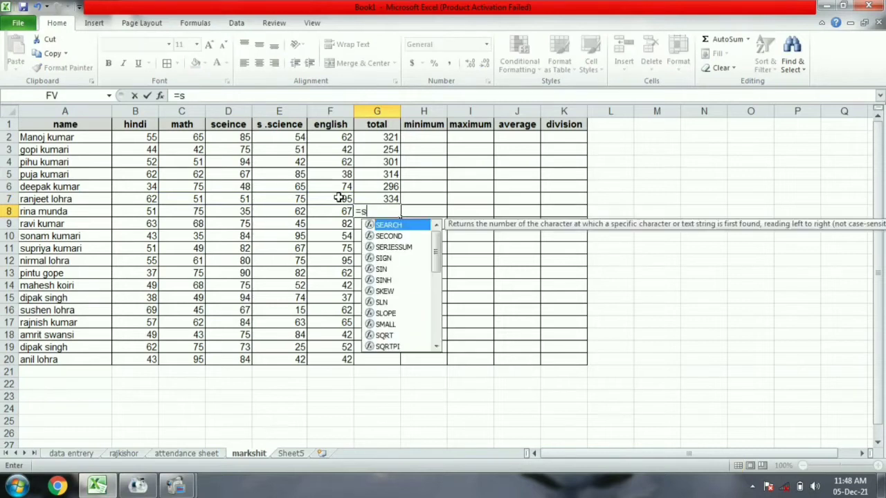
pyautogui.write('um(')
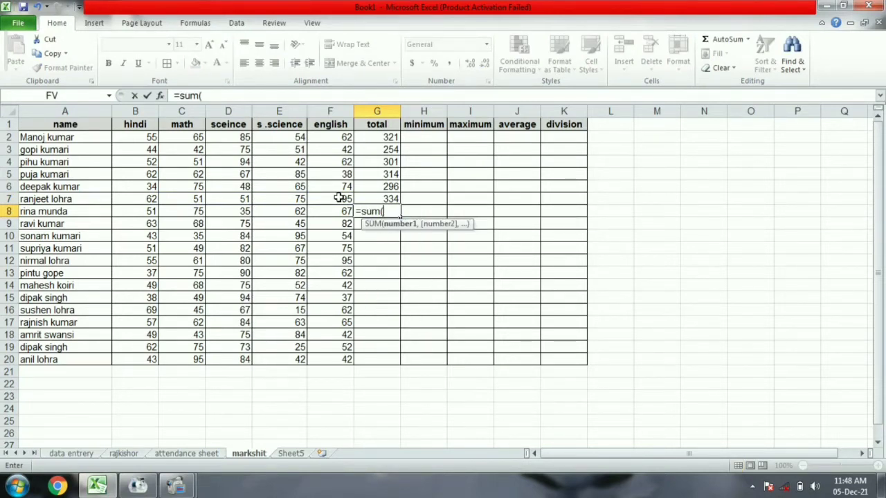
pyautogui.moveTo(121, 211); pyautogui.dragTo(342, 211)
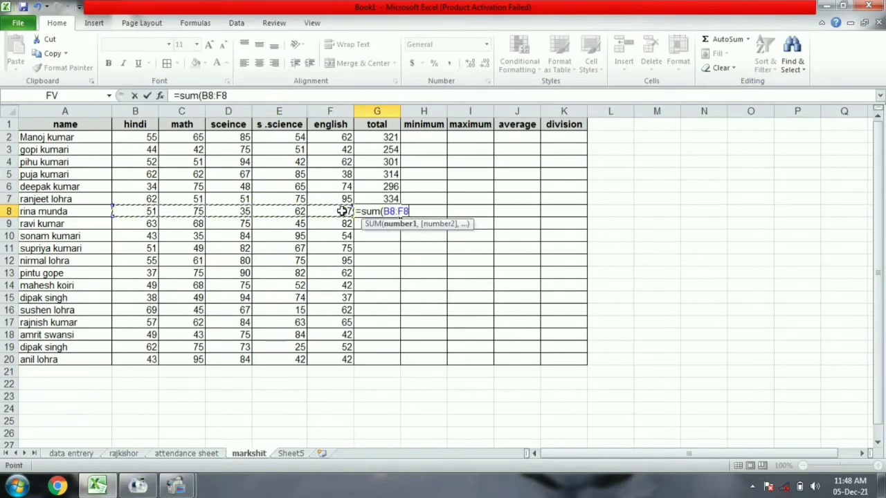
pyautogui.press('Return')
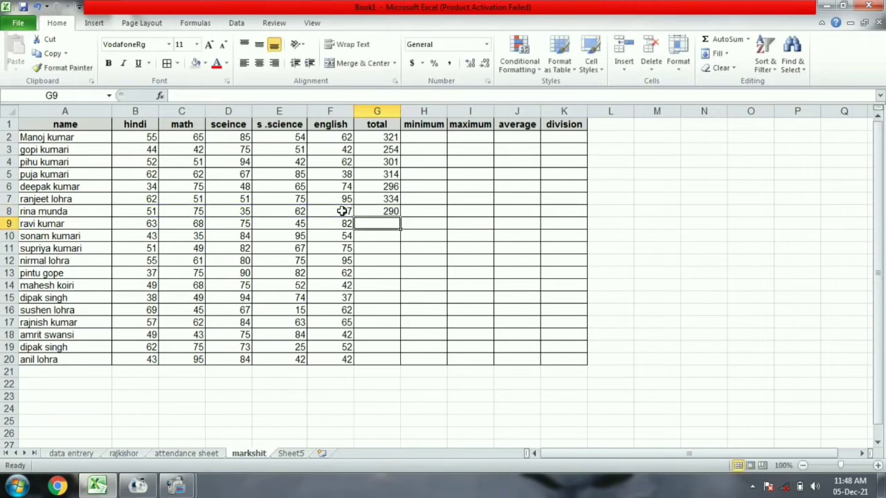
pyautogui.write('=sum(')
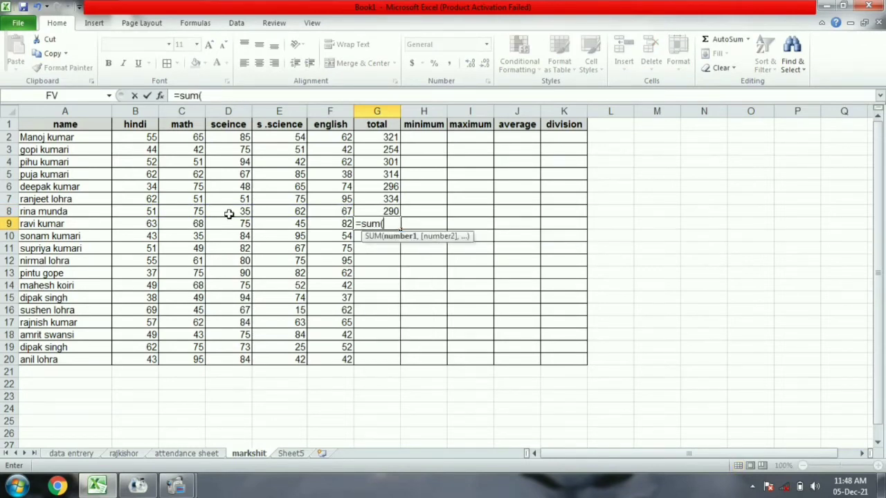
pyautogui.moveTo(138, 221); pyautogui.dragTo(325, 221)
pyautogui.press('Return')
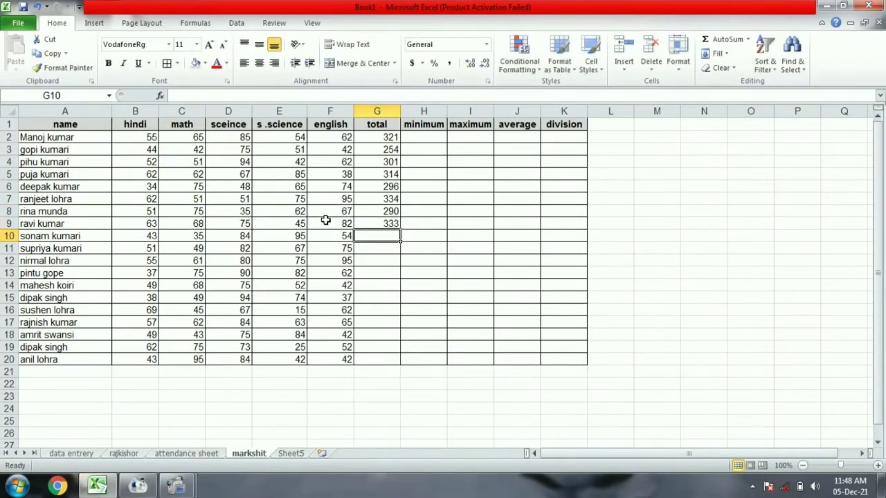
pyautogui.click(377, 223)
pyautogui.click(381, 236)
pyautogui.write('=')
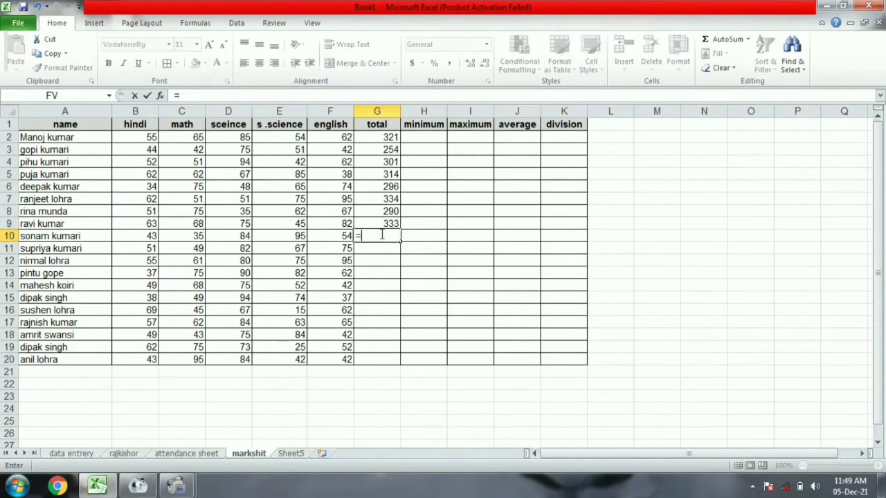
pyautogui.write('sum(')
pyautogui.moveTo(151, 236); pyautogui.dragTo(325, 234)
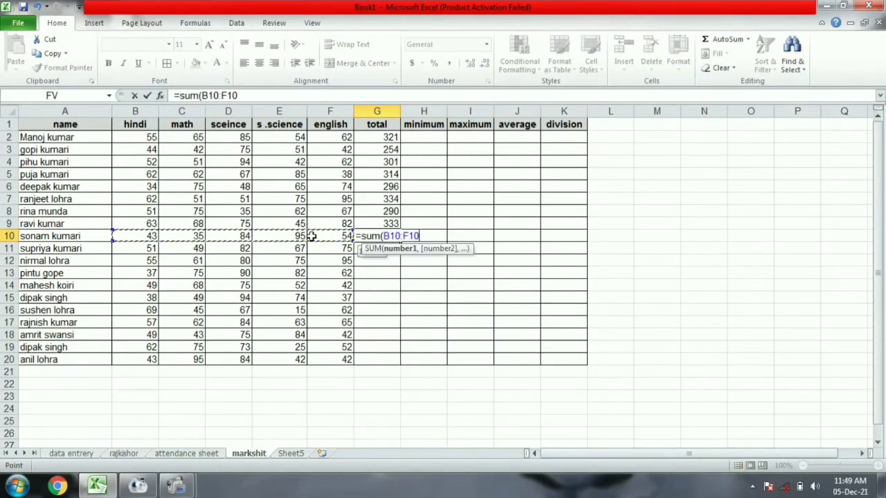
pyautogui.press('Return')
pyautogui.write('=sum')
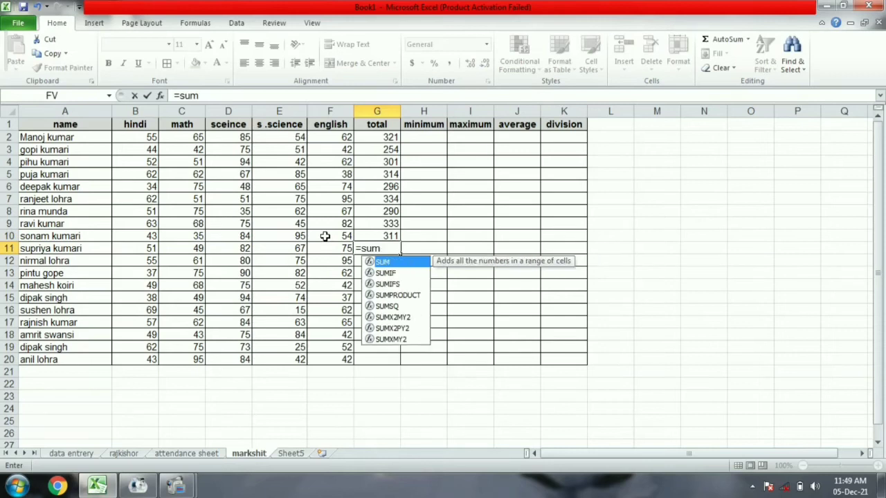
pyautogui.write('(')
pyautogui.moveTo(125, 249); pyautogui.dragTo(335, 256)
pyautogui.write(')')
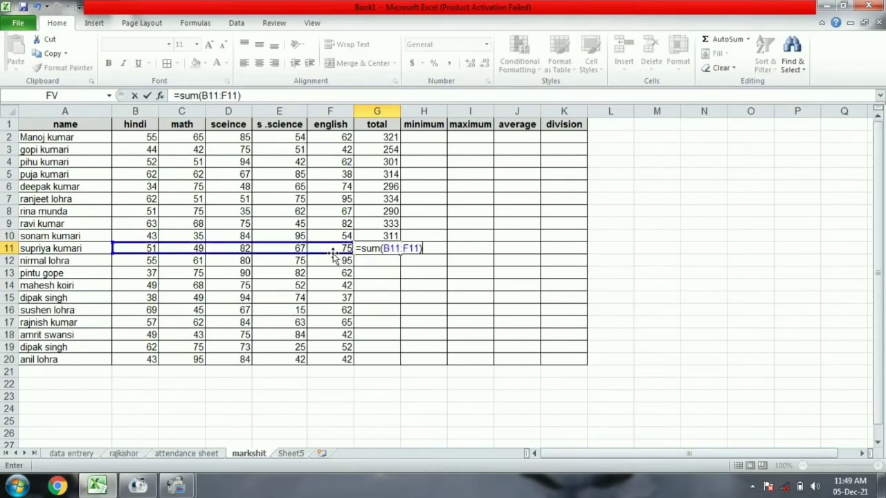
pyautogui.press('Return')
pyautogui.write('=sum(')
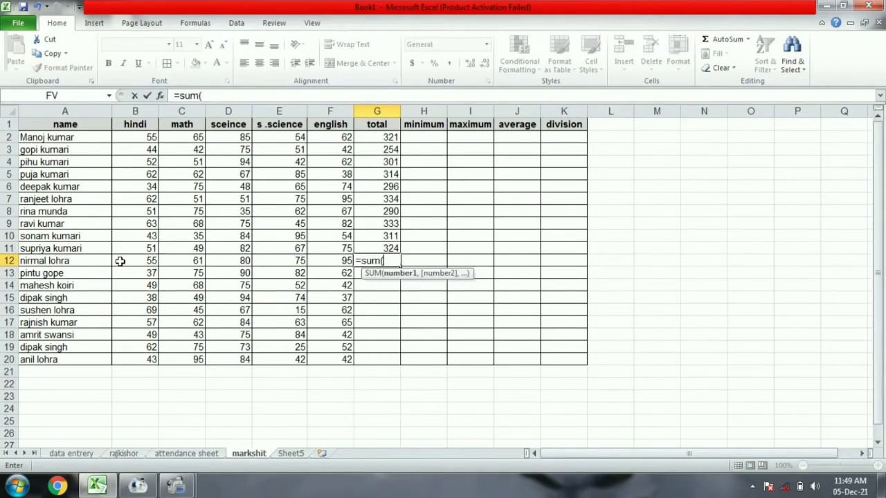
# Add SUM totals of B:F for rows 12 through 15 in G12:G15.
pyautogui.moveTo(119, 261); pyautogui.dragTo(322, 257)
pyautogui.write(')')
pyautogui.press('Return')
pyautogui.write('=')
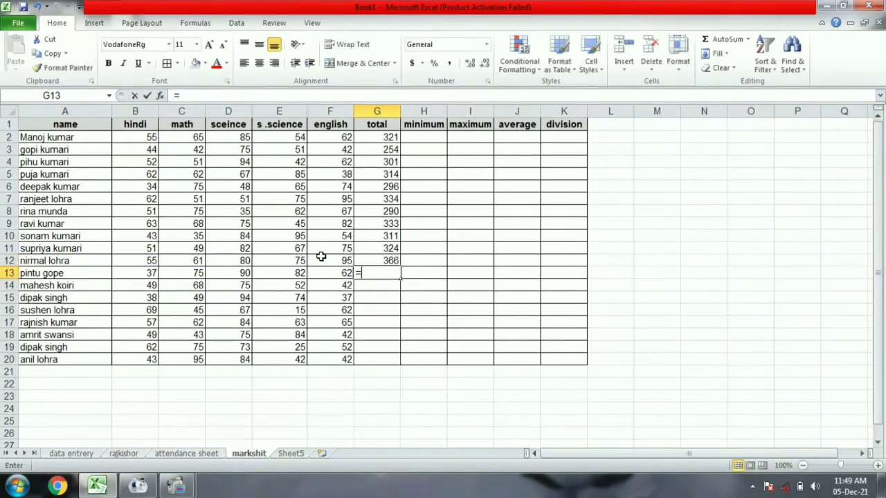
pyautogui.write('sum(')
pyautogui.moveTo(132, 272); pyautogui.dragTo(313, 270)
pyautogui.write(')')
pyautogui.press('Return')
pyautogui.write('=sum')
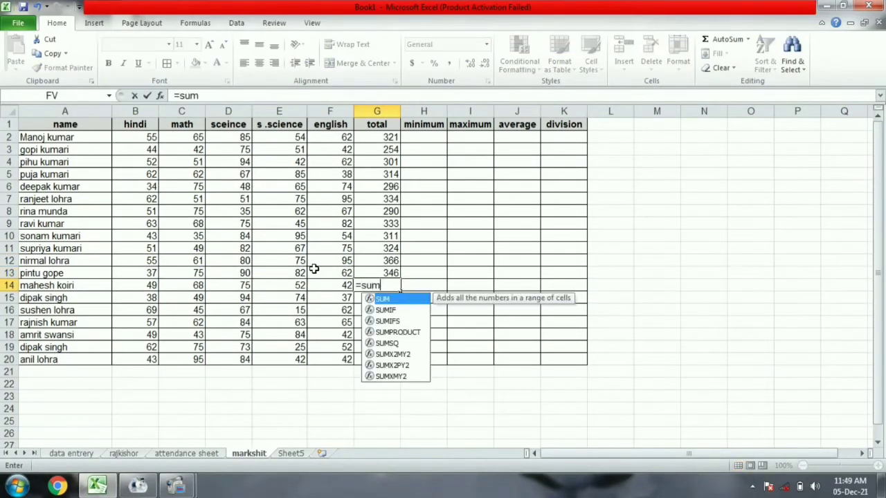
pyautogui.write('(')
pyautogui.moveTo(129, 285); pyautogui.dragTo(317, 283)
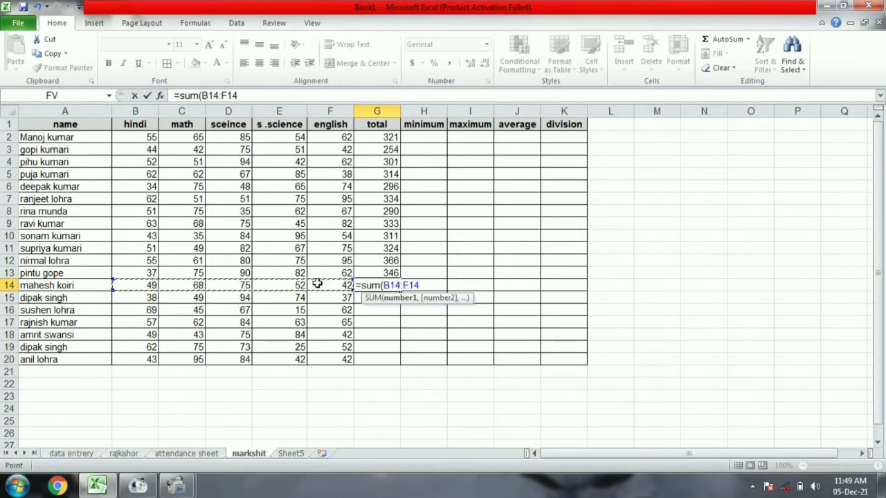
pyautogui.write(')')
pyautogui.press('Return')
pyautogui.write('=sum(')
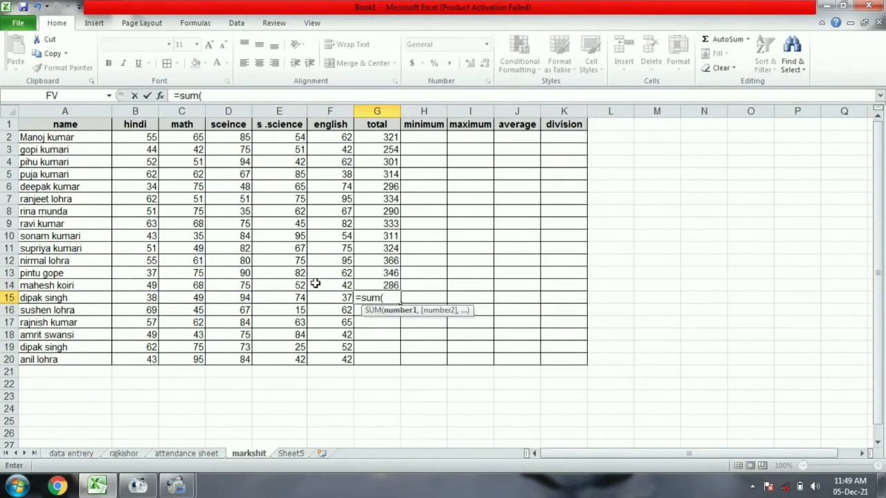
pyautogui.moveTo(139, 297); pyautogui.dragTo(326, 295)
pyautogui.write(')')
pyautogui.press('Return')
# Change the s.science mark in E16 from 15 to 47.
pyautogui.write('=')
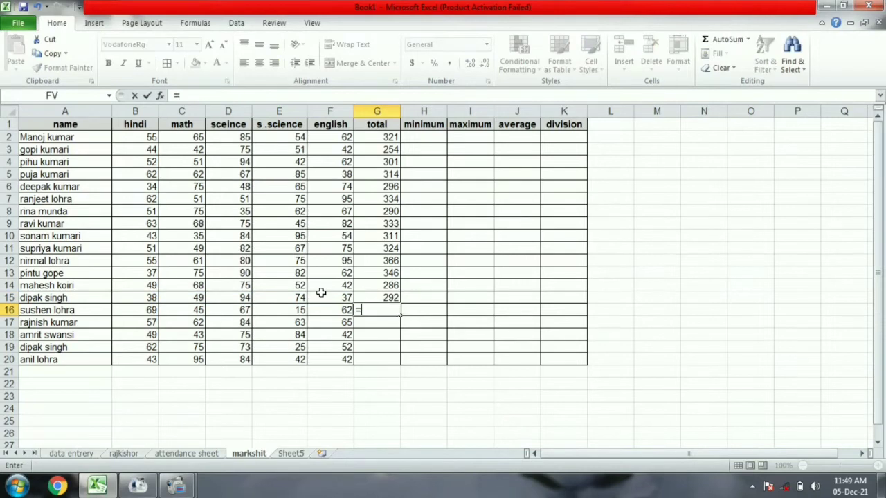
pyautogui.write('sum(')
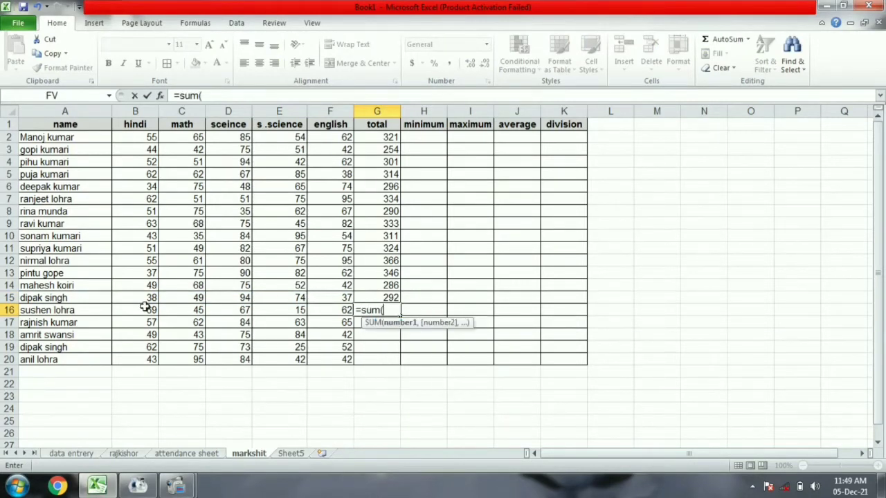
pyautogui.press('Escape')
pyautogui.click(280, 311)
pyautogui.write('47')
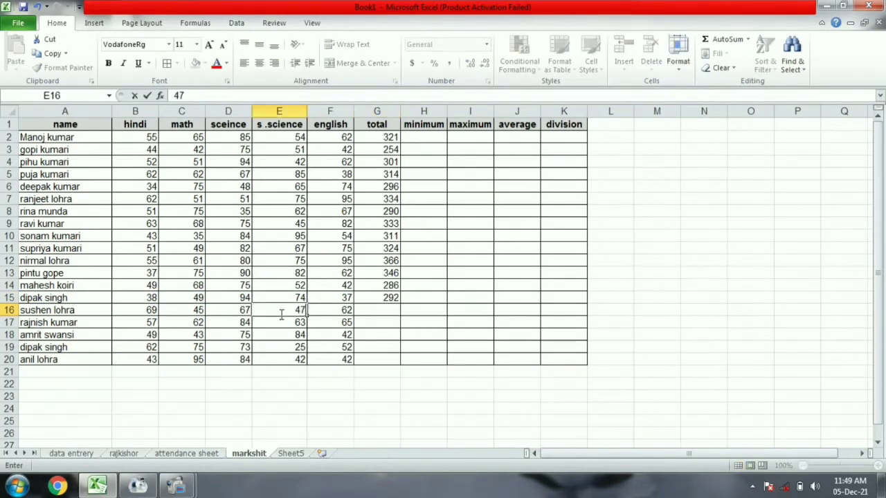
pyautogui.click(374, 308)
# Add SUM totals for rows 16 through 20, ending with 306 in G20.
pyautogui.write('=sum(')
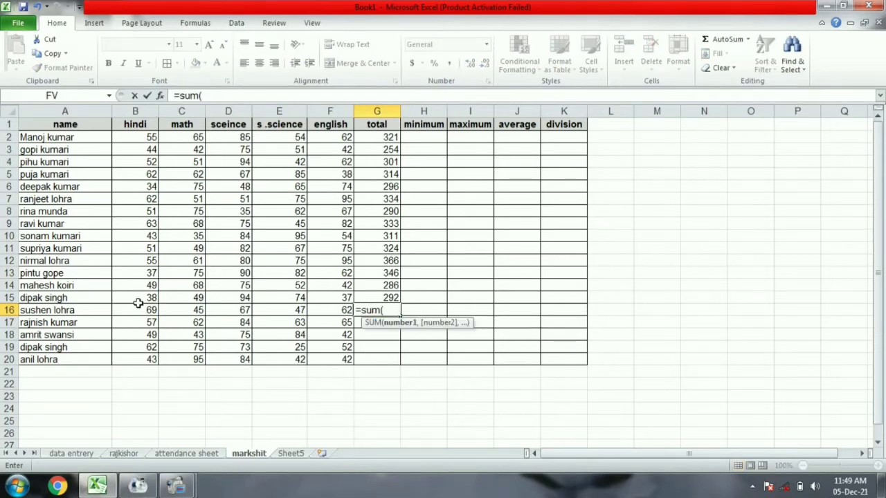
pyautogui.moveTo(138, 303); pyautogui.dragTo(333, 307)
pyautogui.press('Return')
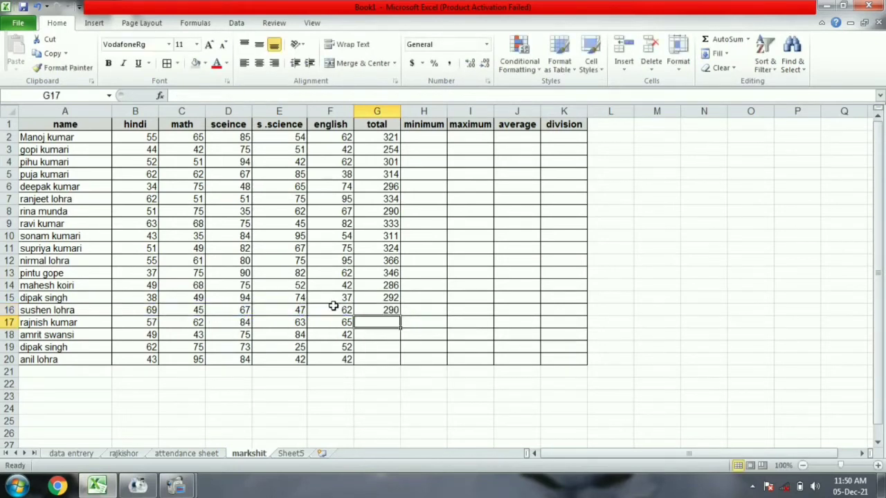
pyautogui.write('=sum(')
pyautogui.moveTo(132, 318); pyautogui.dragTo(322, 316)
pyautogui.write(')')
pyautogui.press('Return')
pyautogui.write('=sum(')
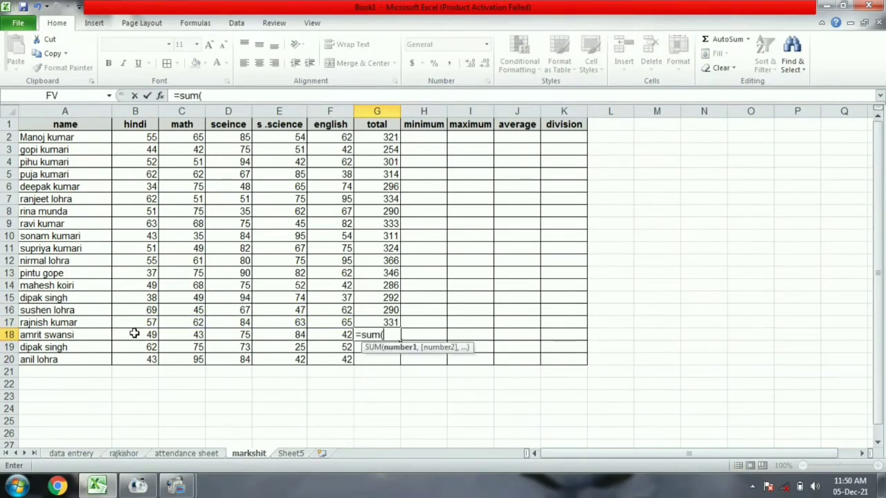
pyautogui.moveTo(134, 335); pyautogui.dragTo(335, 334)
pyautogui.write(')')
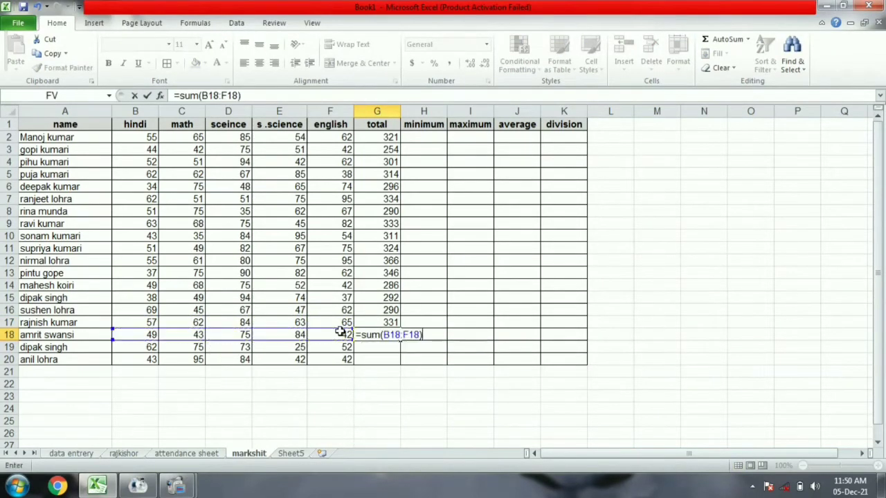
pyautogui.press('Return')
pyautogui.write('=sum(')
pyautogui.moveTo(153, 346); pyautogui.dragTo(336, 348)
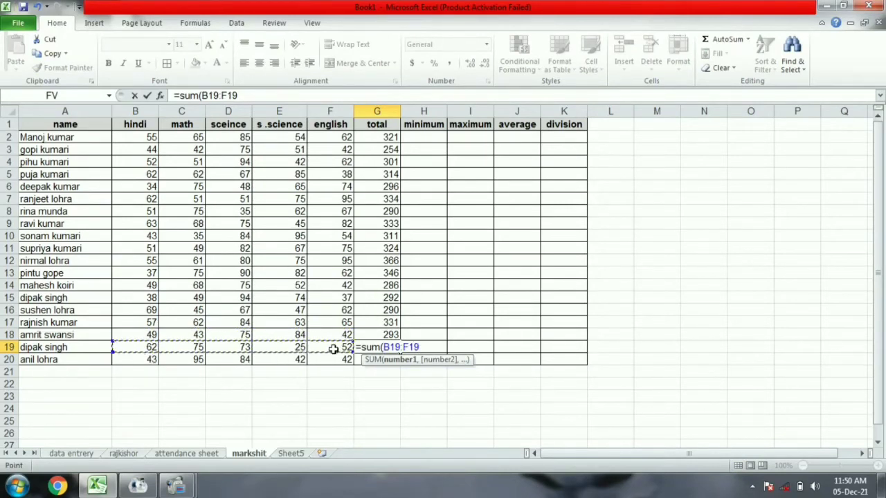
pyautogui.write(')')
pyautogui.press('Return')
pyautogui.write('=sum(')
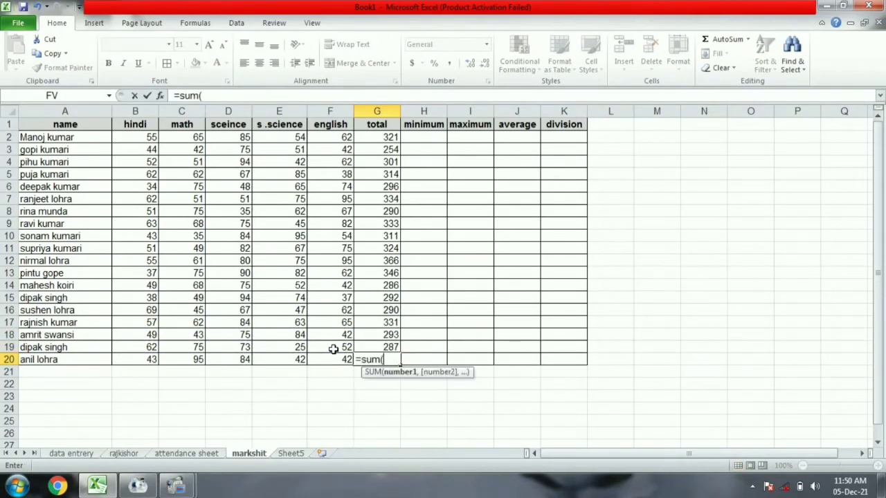
pyautogui.moveTo(145, 359); pyautogui.dragTo(336, 359)
pyautogui.press('Return')
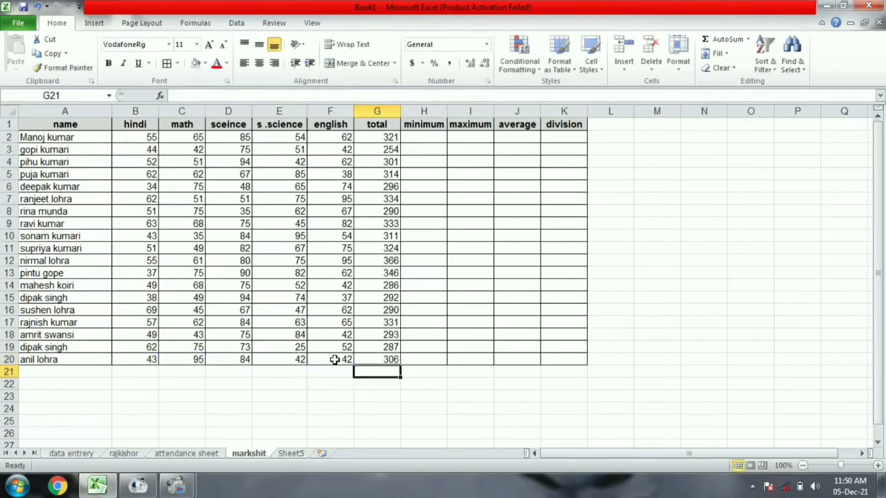
pyautogui.click(425, 136)
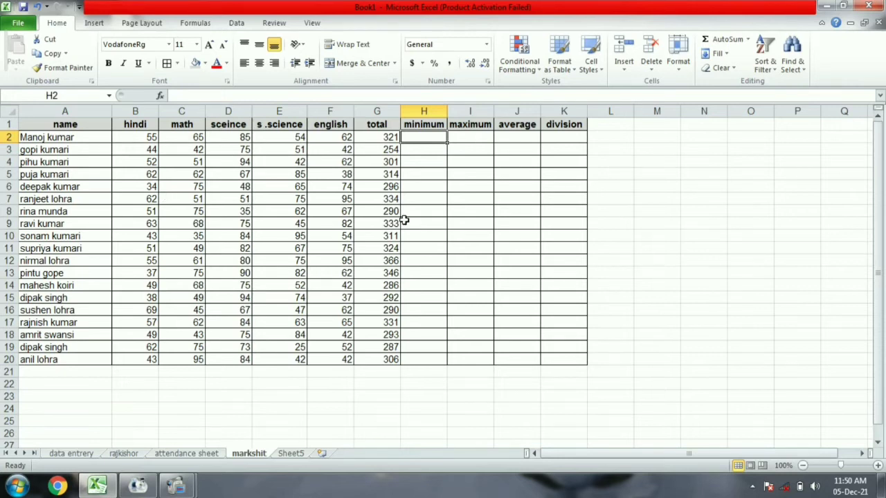
# Enter =MIN(B2:F2) and =MIN(B3:F3) in H2:H3, giving 54 and 42.
pyautogui.write('=min(')
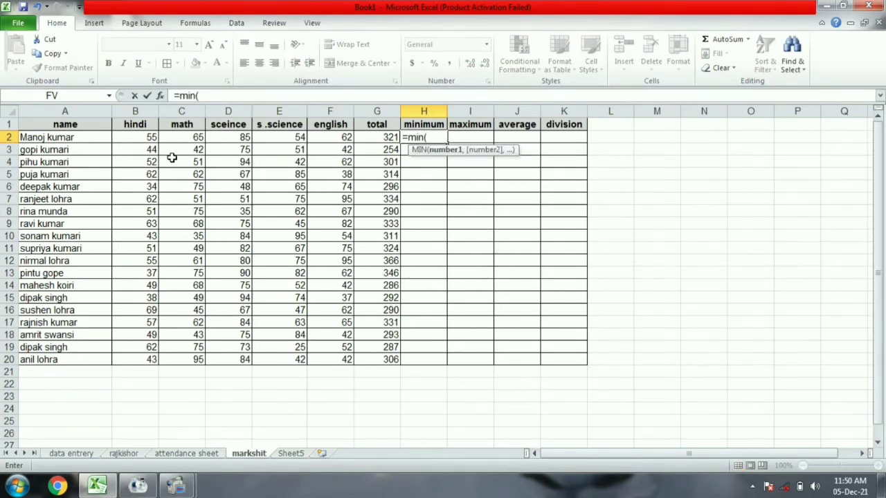
pyautogui.moveTo(141, 133); pyautogui.dragTo(316, 136)
pyautogui.press('Return')
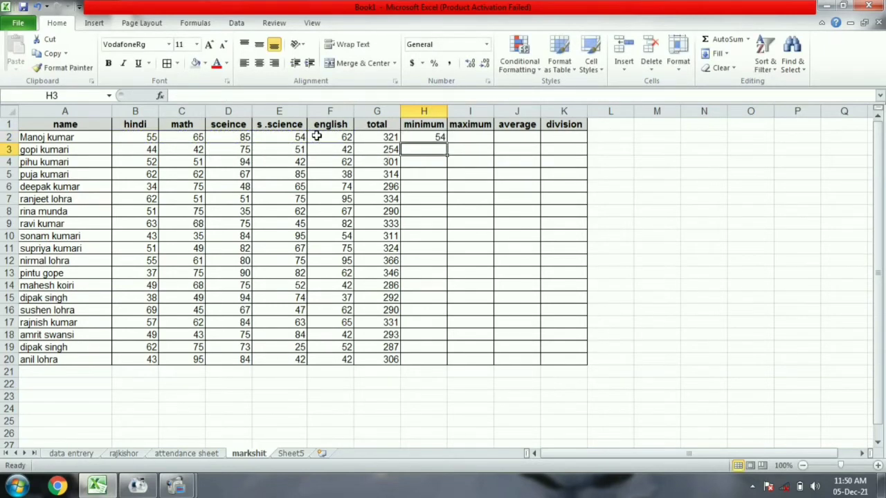
pyautogui.write('=min')
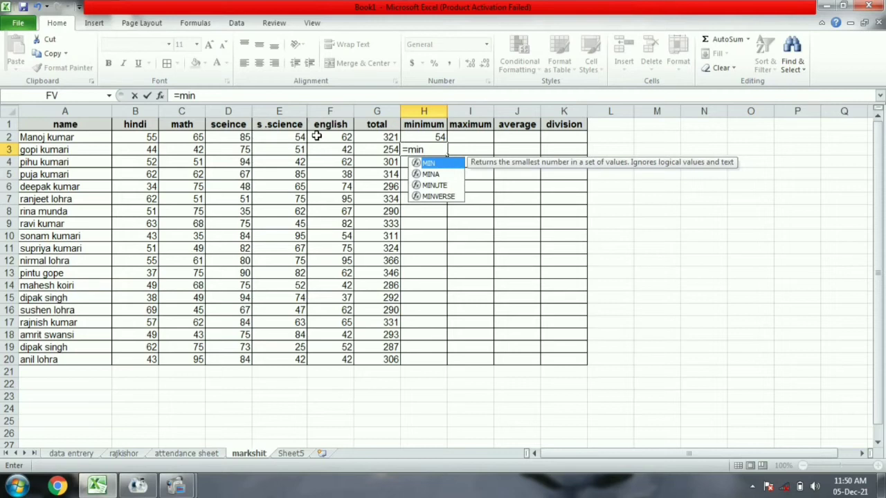
pyautogui.write('(')
pyautogui.moveTo(150, 150); pyautogui.dragTo(346, 148)
pyautogui.write(')')
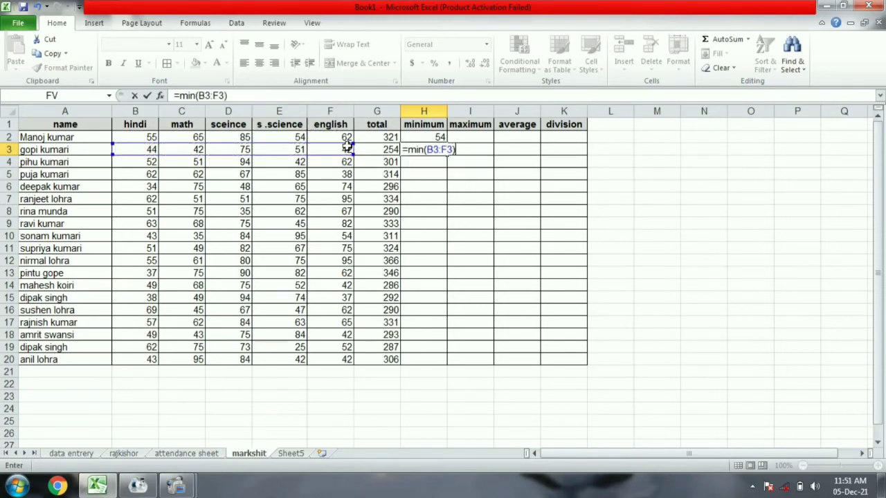
pyautogui.press('Return')
# Enter =MIN(B4:F4) and =MIN(B5:F5) in H4:H5, fixing a wrong range, giving 42 and 38.
pyautogui.write('=min')
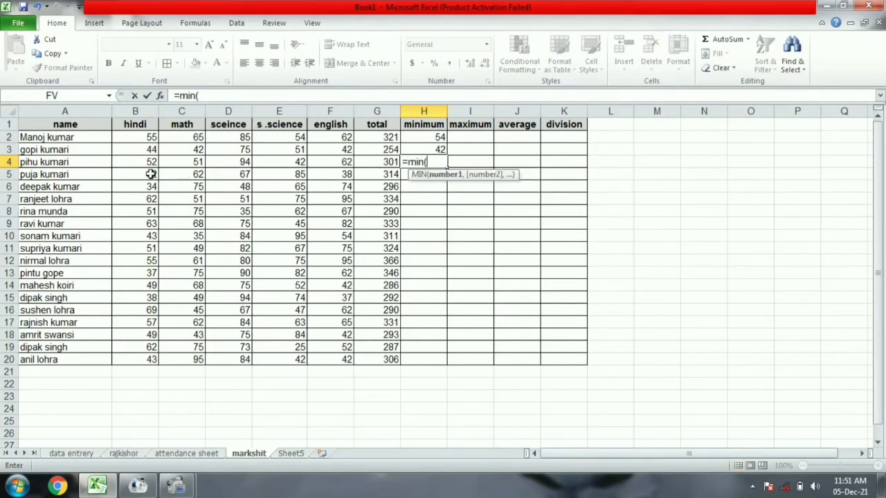
pyautogui.write('(')
pyautogui.moveTo(149, 162); pyautogui.dragTo(346, 159)
pyautogui.write(')')
pyautogui.press('Return')
pyautogui.write('=')
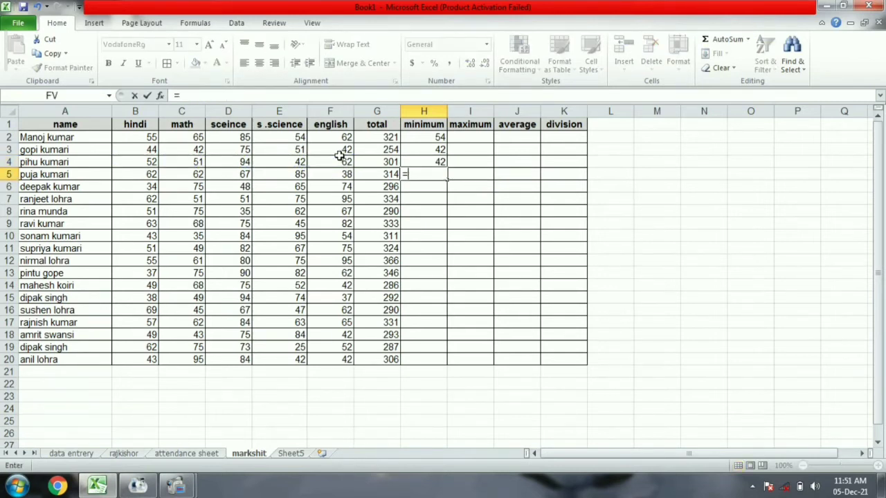
pyautogui.write('min(')
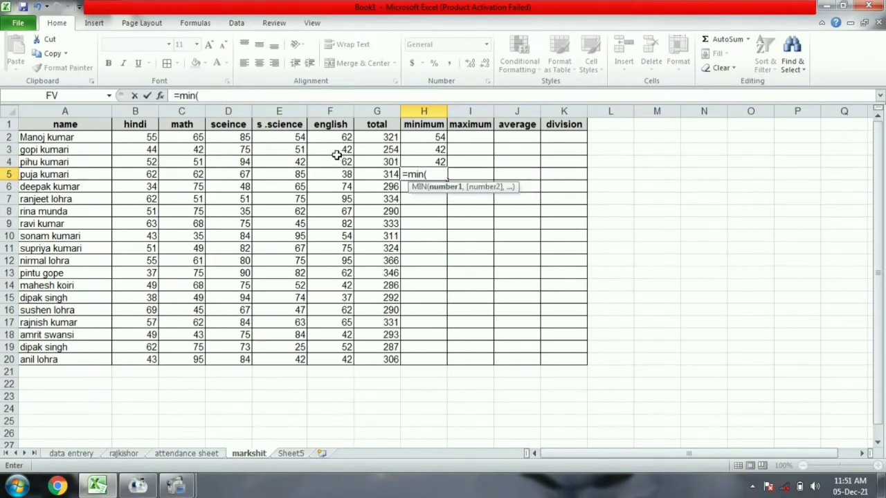
pyautogui.moveTo(147, 161); pyautogui.dragTo(270, 161)
pyautogui.press('BackSpace')
pyautogui.press('BackSpace')
pyautogui.press('BackSpace')
pyautogui.press('BackSpace')
pyautogui.press('BackSpace')
pyautogui.moveTo(150, 174); pyautogui.dragTo(336, 171)
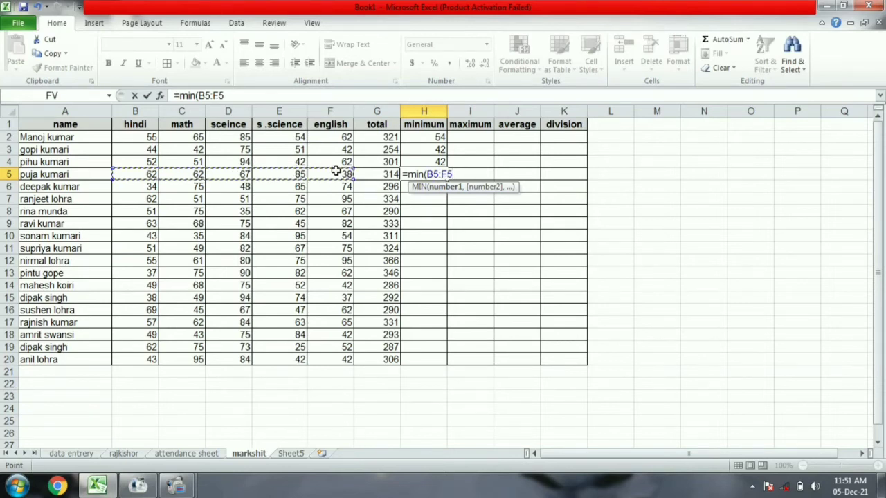
pyautogui.write(')')
pyautogui.press('Return')
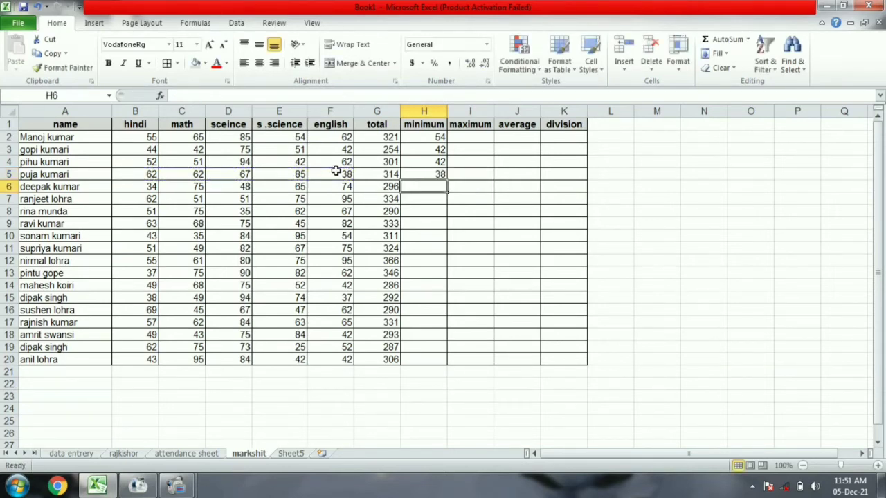
# Enter =MIN(B:F) minimums for rows 6–9 in H6:H9, giving 34, 51, 35 and 45.
pyautogui.write('=s')
pyautogui.press('BackSpace')
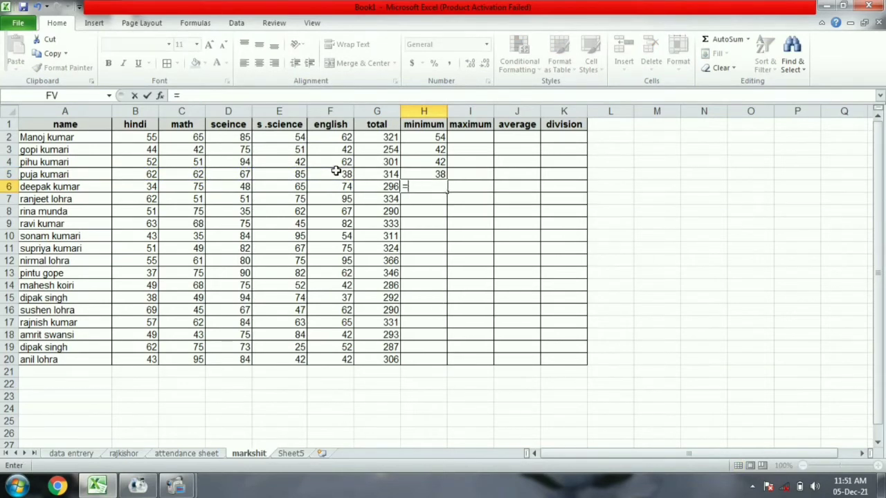
pyautogui.write('min(')
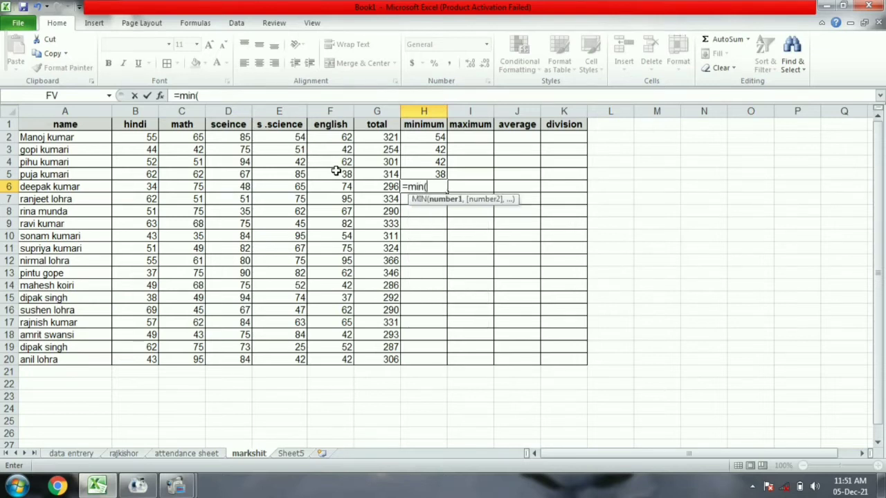
pyautogui.moveTo(142, 186); pyautogui.dragTo(332, 187)
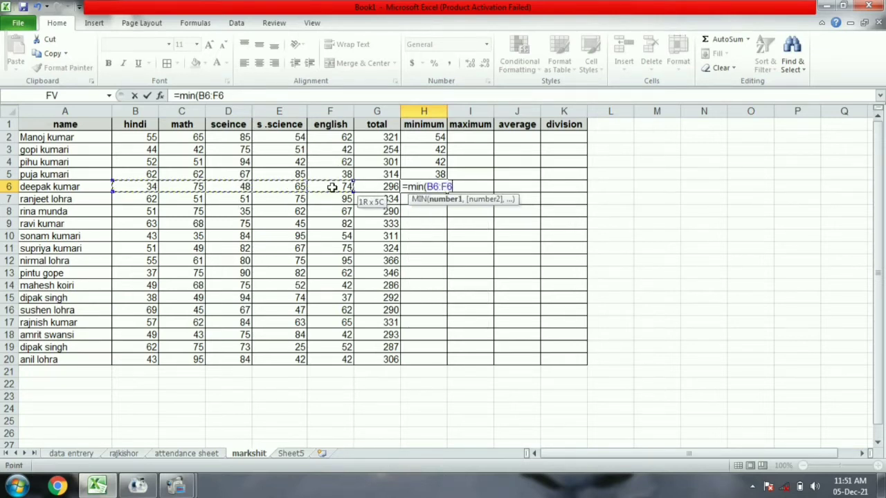
pyautogui.write(')')
pyautogui.press('Return')
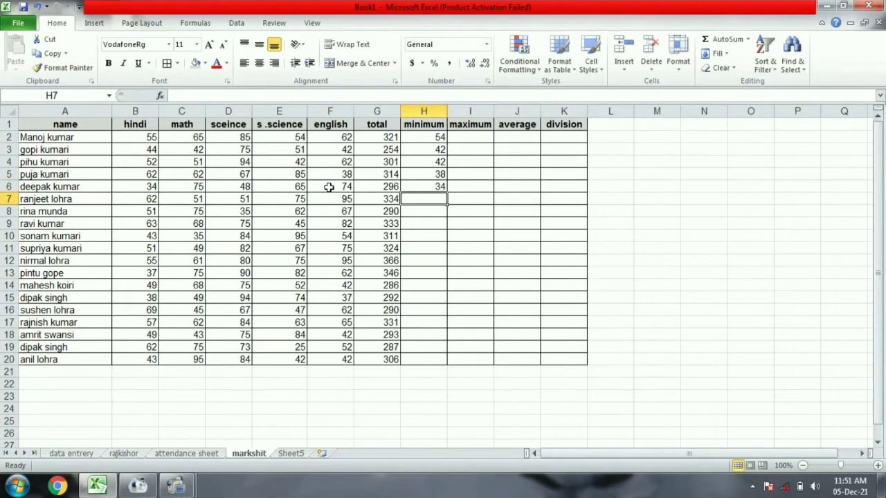
pyautogui.write('=min(')
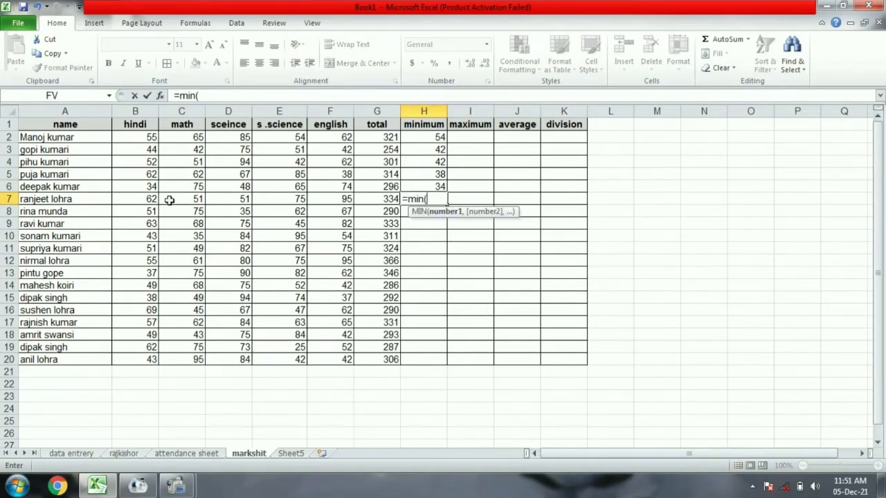
pyautogui.moveTo(137, 200); pyautogui.dragTo(333, 199)
pyautogui.write(')')
pyautogui.press('Return')
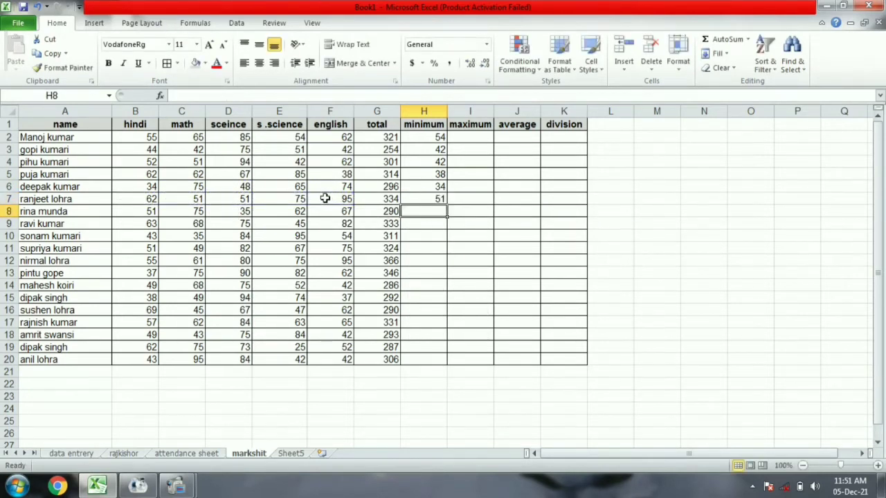
pyautogui.write('=min(')
pyautogui.moveTo(139, 206); pyautogui.dragTo(324, 208)
pyautogui.write(')')
pyautogui.press('Return')
pyautogui.write('=min(')
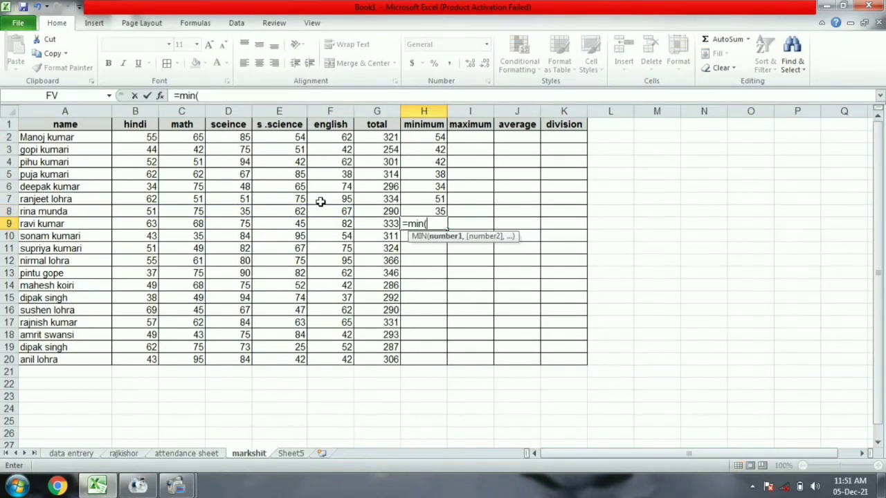
pyautogui.moveTo(142, 222); pyautogui.dragTo(339, 223)
pyautogui.write(')')
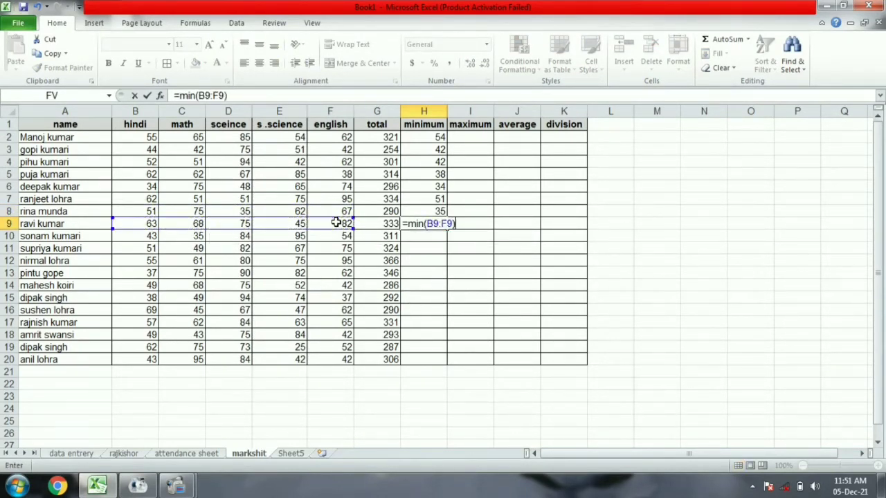
pyautogui.press('Return')
# Enter =MIN(B:F) minimums for rows 10–12 in H10:H12, giving 35, 49 and 55.
pyautogui.write('=min(')
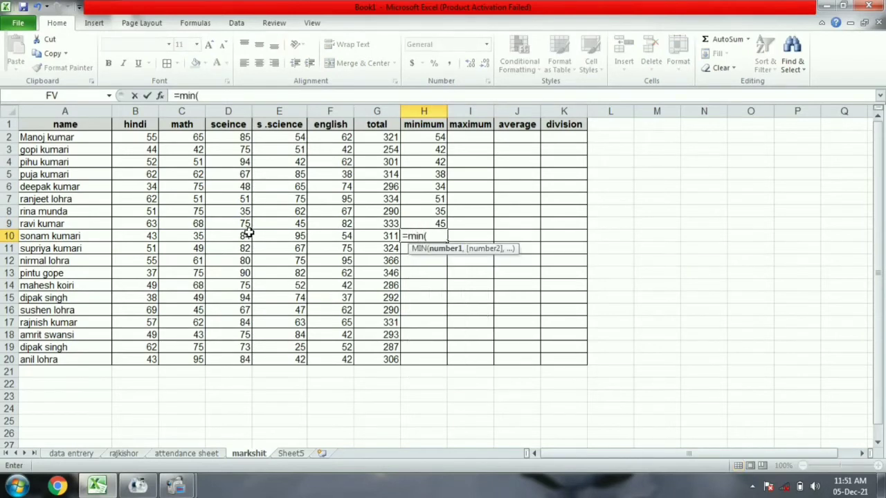
pyautogui.moveTo(141, 236); pyautogui.dragTo(327, 236)
pyautogui.write(')')
pyautogui.press('Return')
pyautogui.write('=m')
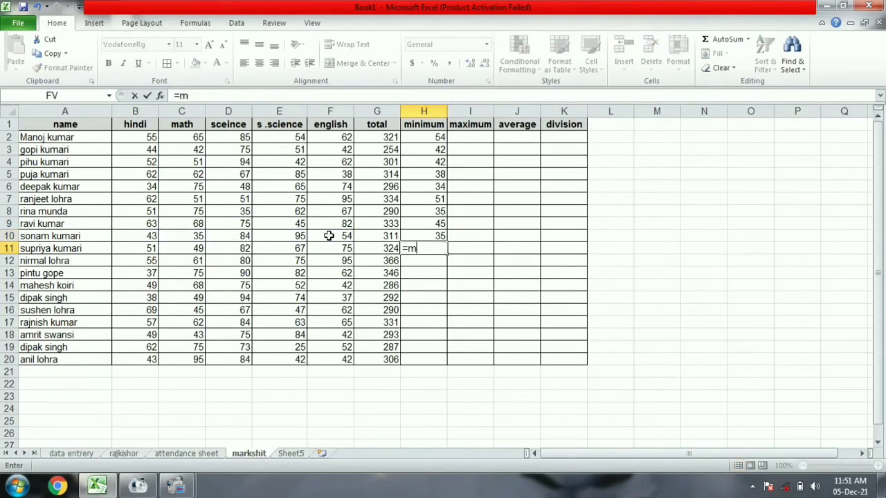
pyautogui.write('in(')
pyautogui.moveTo(135, 248); pyautogui.dragTo(353, 248)
pyautogui.write(')')
pyautogui.press('Return')
pyautogui.write('=min(')
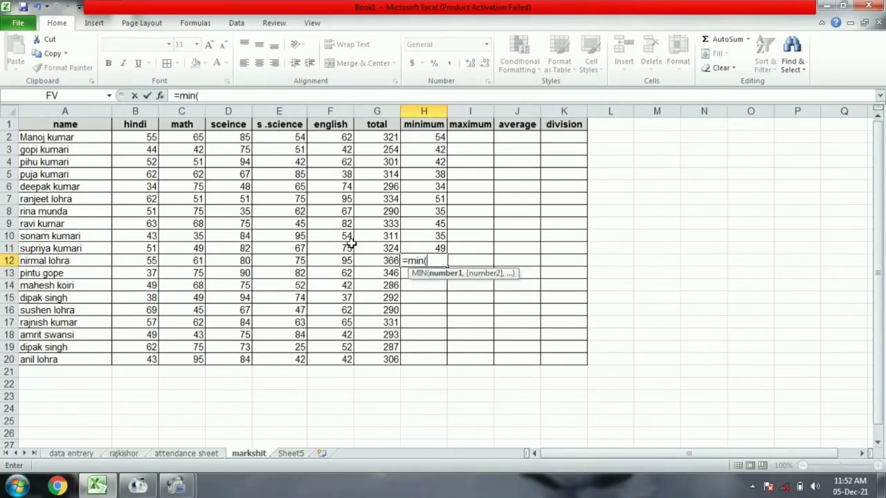
pyautogui.moveTo(148, 263); pyautogui.dragTo(326, 259)
pyautogui.write(')')
pyautogui.press('Return')
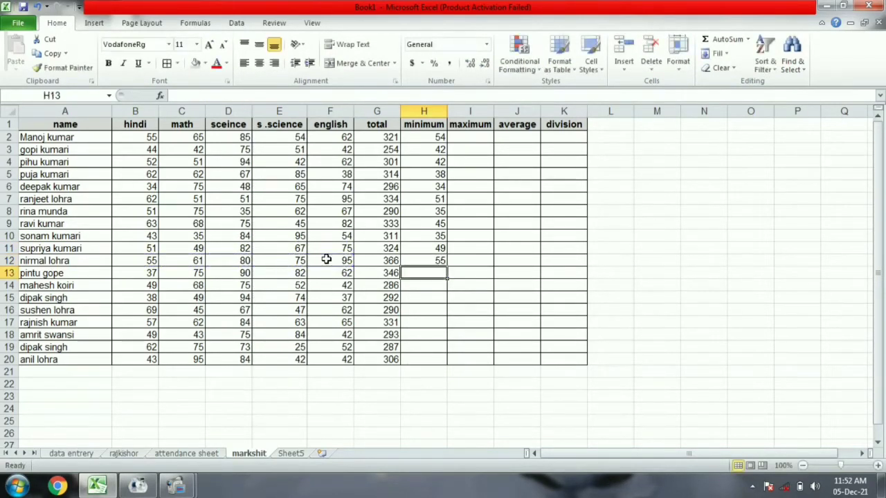
# Enter =MIN(B:F) minimums for rows 13–16 in H13:H16, giving 37, 42, 37 and 45.
pyautogui.write('=min(')
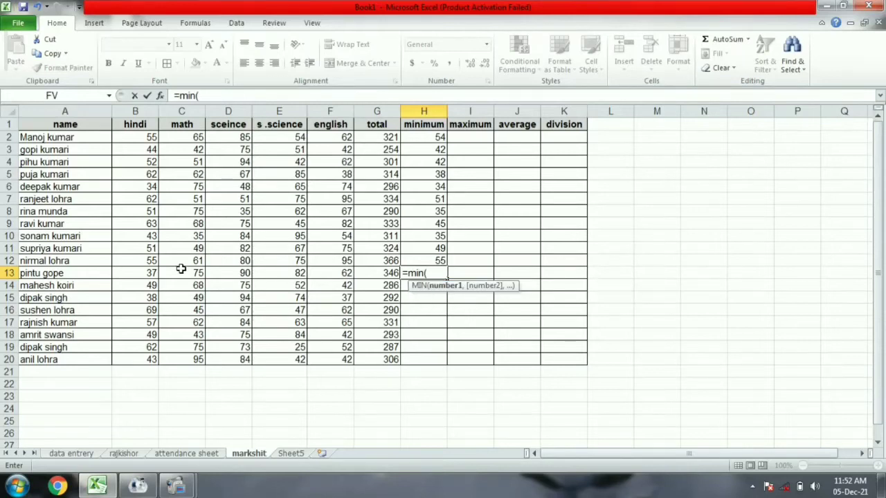
pyautogui.moveTo(142, 270); pyautogui.dragTo(330, 266)
pyautogui.write(')')
pyautogui.press('Return')
pyautogui.write('=min(')
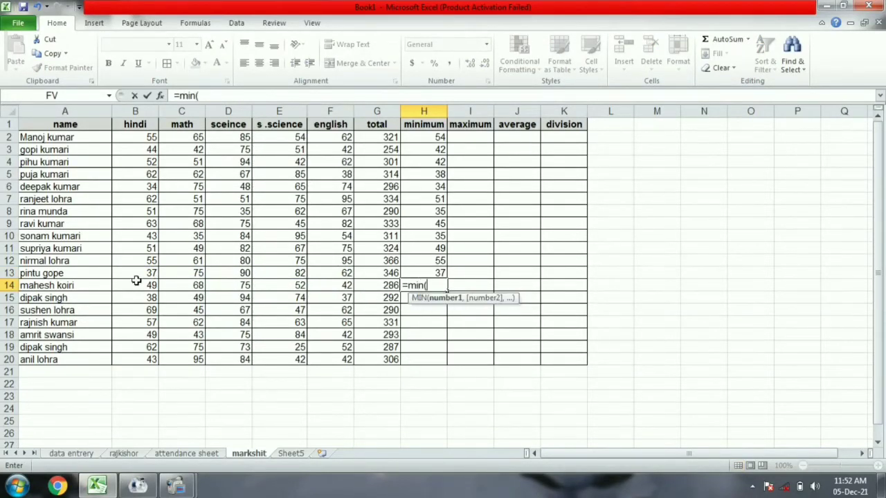
pyautogui.moveTo(136, 280); pyautogui.dragTo(349, 284)
pyautogui.write(')')
pyautogui.press('Return')
pyautogui.write('=min(')
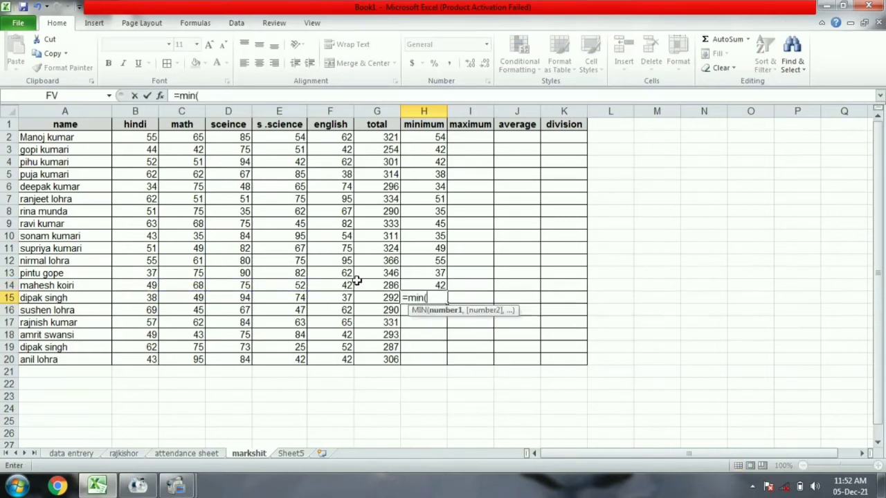
pyautogui.moveTo(130, 304); pyautogui.dragTo(346, 298)
pyautogui.write(')')
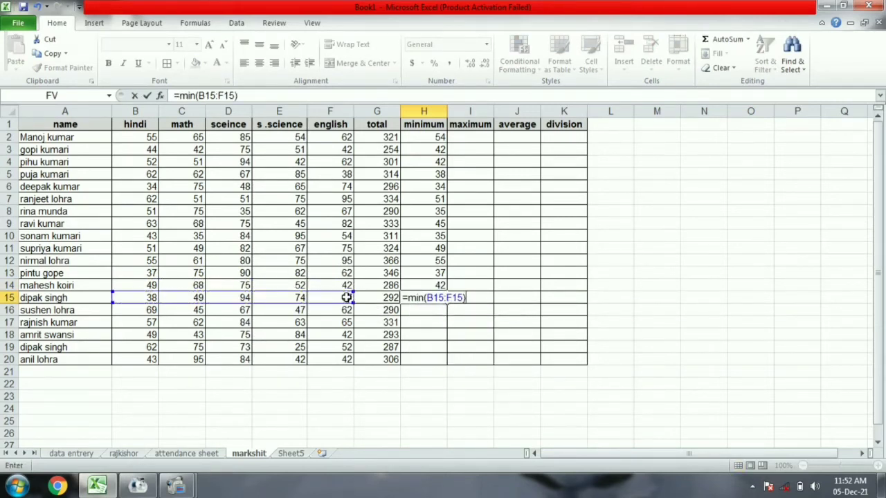
pyautogui.press('Return')
pyautogui.write('=min(')
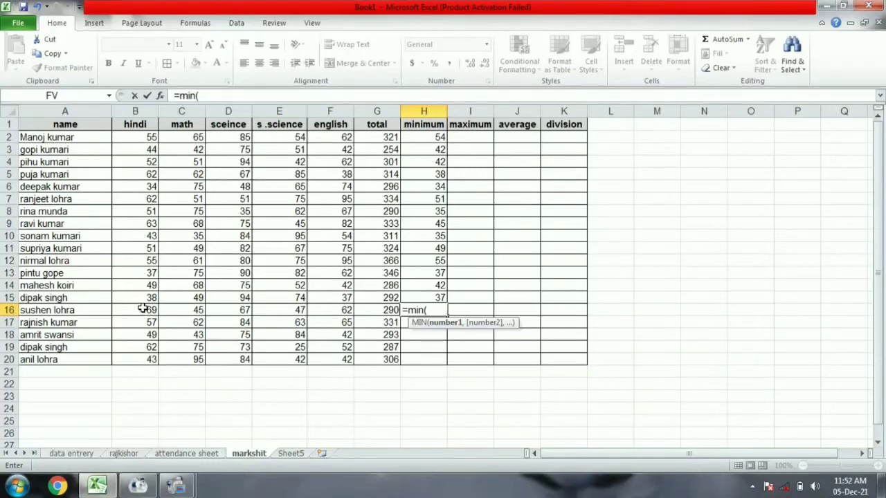
pyautogui.moveTo(142, 308); pyautogui.dragTo(342, 312)
pyautogui.write(')')
pyautogui.press('Return')
# Enter =MIN(B:F) minimums for rows 17–20 in H17:H20, giving 57, 42, 25 and 42.
pyautogui.write('=min')
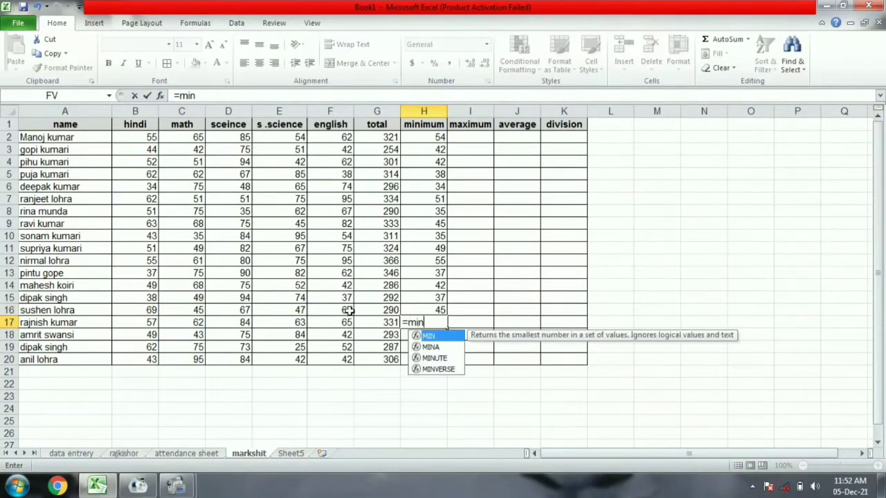
pyautogui.write('(')
pyautogui.moveTo(141, 327); pyautogui.dragTo(327, 322)
pyautogui.write(')')
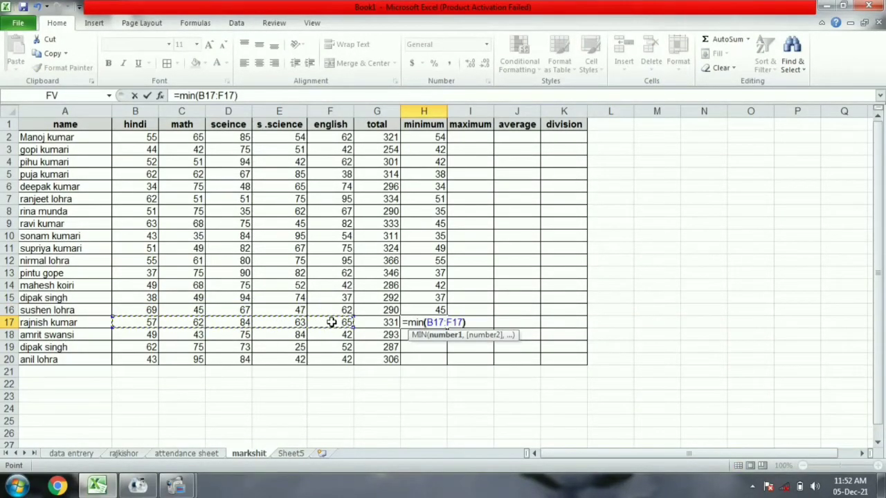
pyautogui.press('Return')
pyautogui.write('=min(')
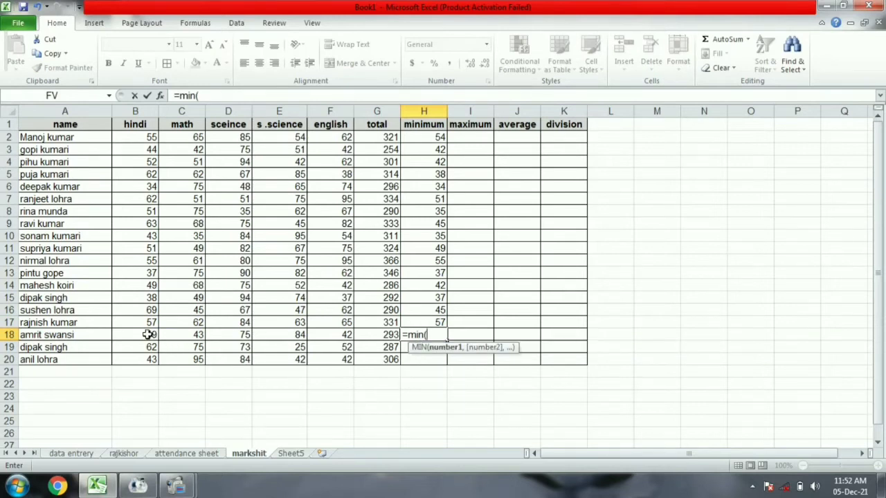
pyautogui.moveTo(147, 334); pyautogui.dragTo(326, 332)
pyautogui.write(')')
pyautogui.press('Return')
pyautogui.write('=m')
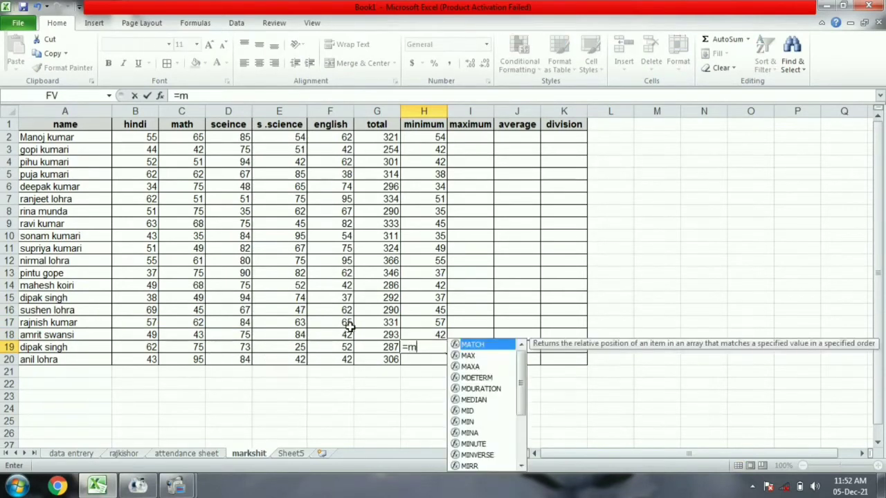
pyautogui.write('in(')
pyautogui.moveTo(150, 349); pyautogui.dragTo(323, 345)
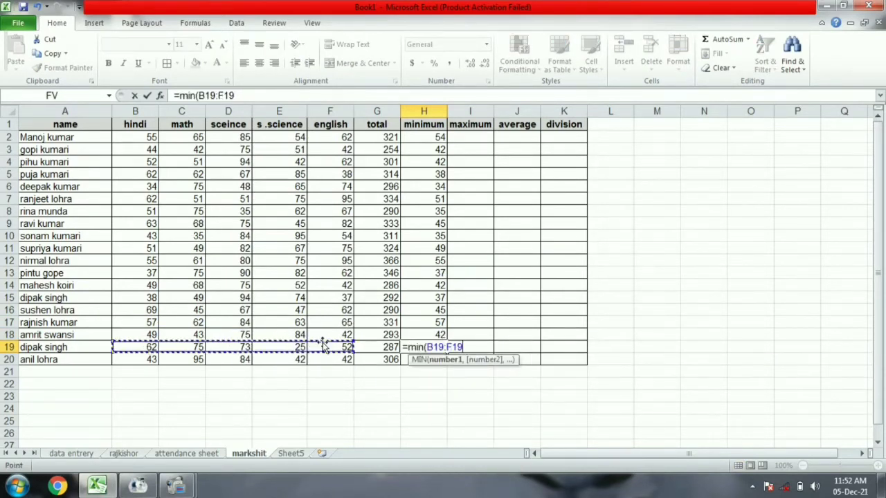
pyautogui.write(')')
pyautogui.press('Return')
pyautogui.write('=min(')
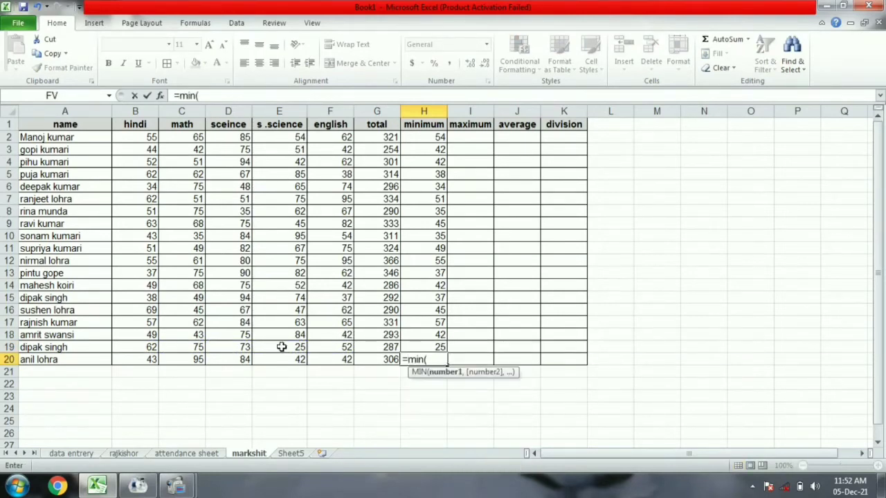
pyautogui.moveTo(147, 360); pyautogui.dragTo(323, 360)
pyautogui.write(')')
pyautogui.press('Return')
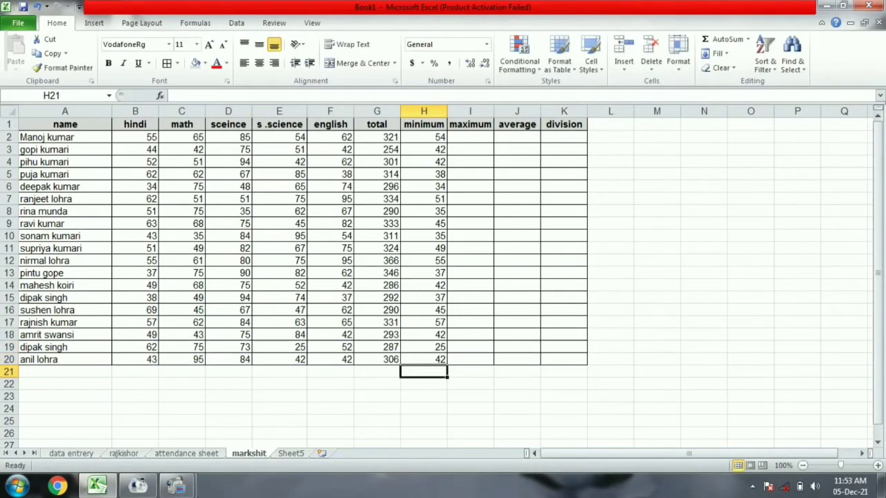
pyautogui.click(477, 138)
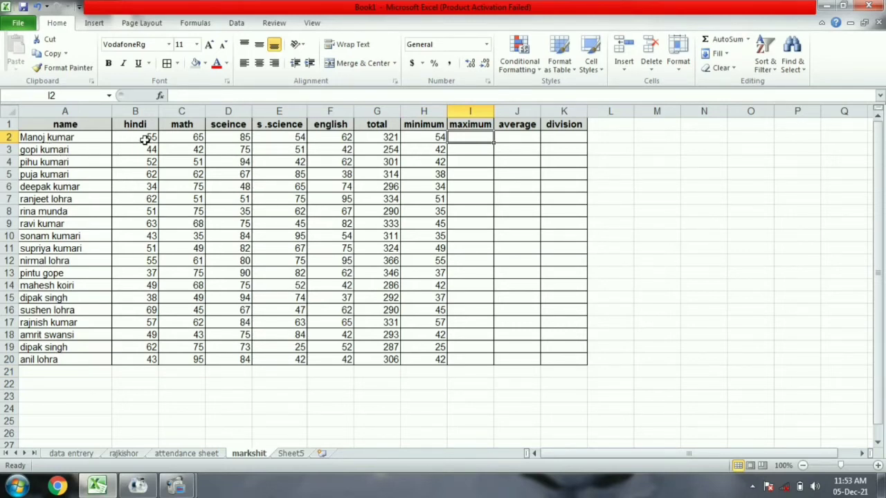
# Enter =MAX(B:F) maximums for rows 2–4 in I2:I4, giving 85, 75 and 94.
pyautogui.write('=m')
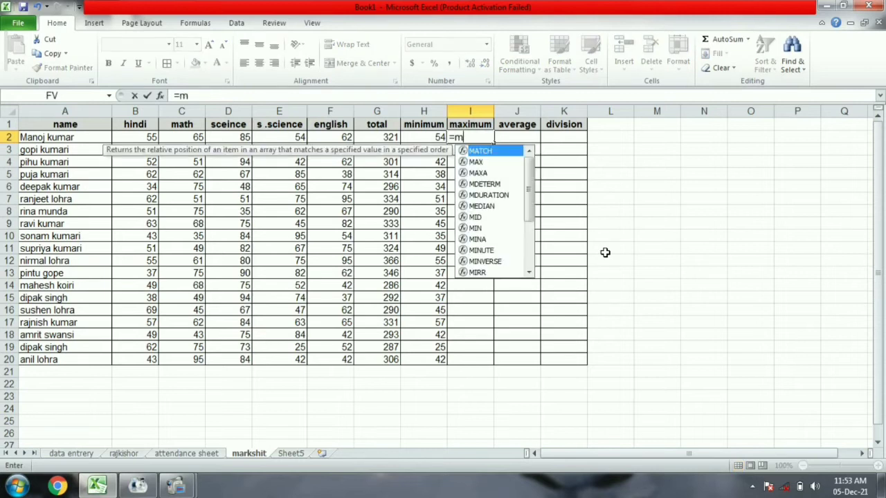
pyautogui.write('ax(')
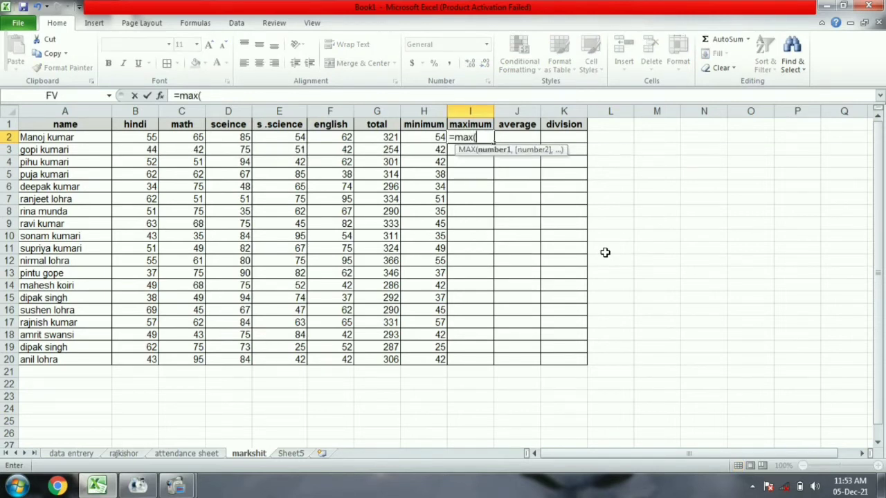
pyautogui.moveTo(146, 138); pyautogui.dragTo(341, 138)
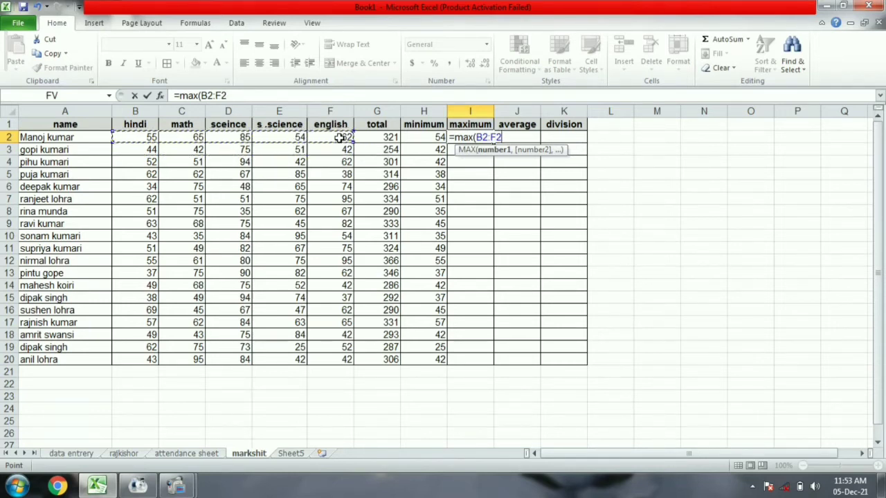
pyautogui.write(')')
pyautogui.press('Return')
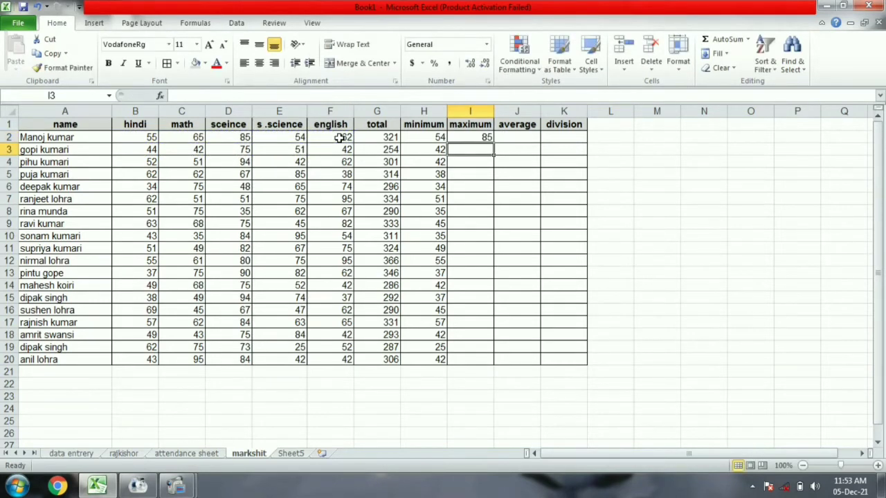
pyautogui.write('=max')
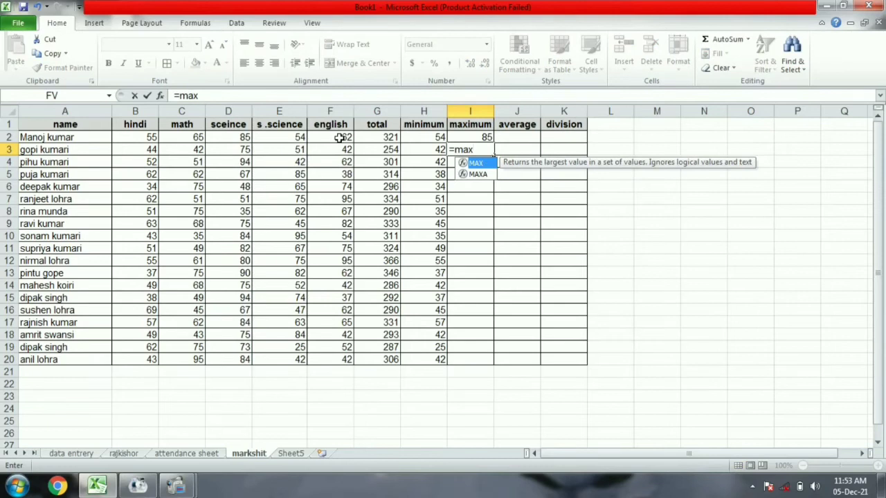
pyautogui.write('(')
pyautogui.moveTo(151, 149); pyautogui.dragTo(347, 150)
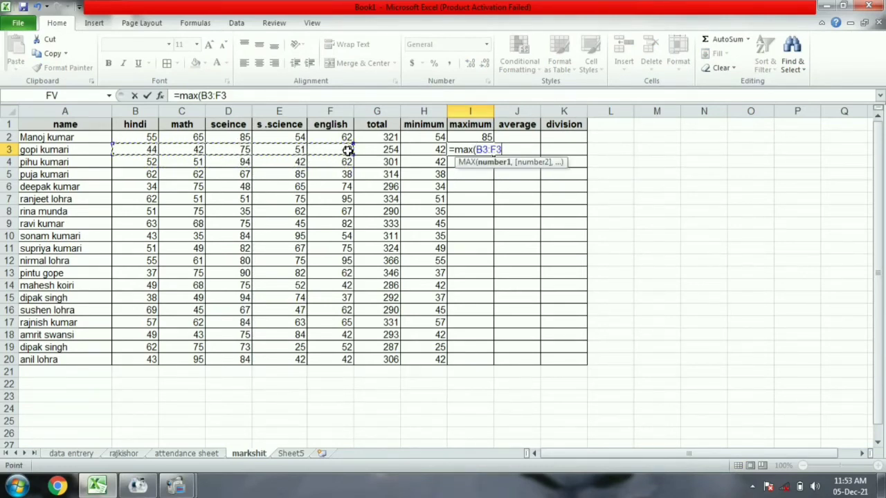
pyautogui.write(')')
pyautogui.press('Return')
pyautogui.write('=ma')
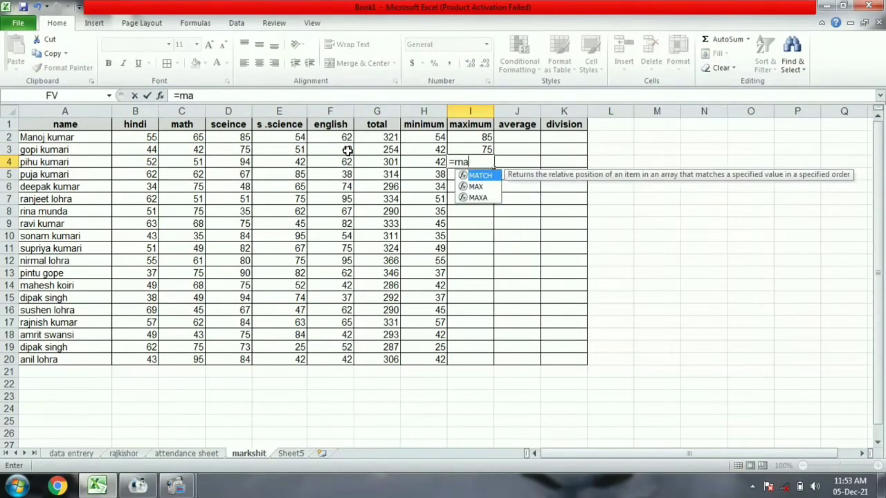
pyautogui.write('x(')
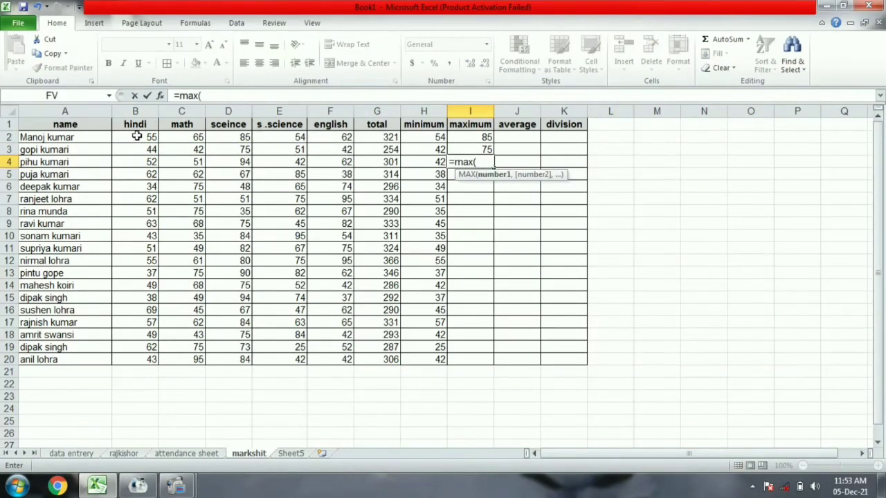
pyautogui.moveTo(141, 159); pyautogui.dragTo(332, 162)
pyautogui.write(')')
pyautogui.press('Return')
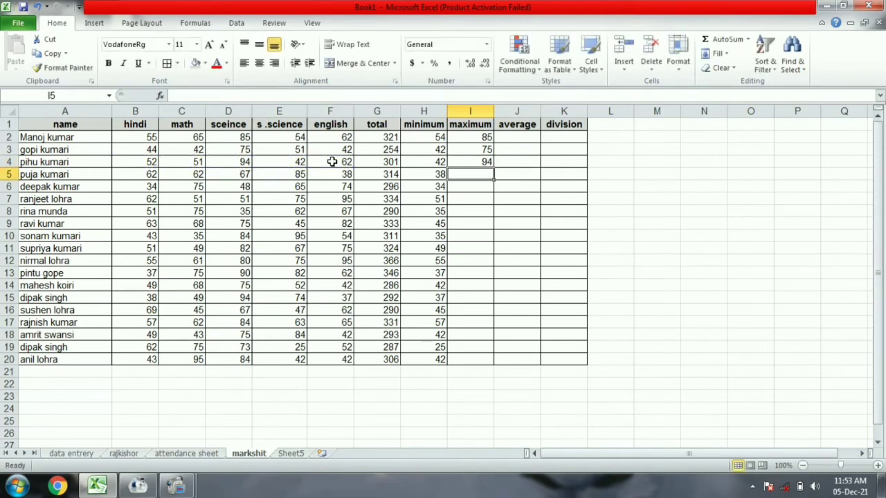
# Enter =MAX(B:F) maximums for rows 5–8 in I5:I8, giving 85, 75 and 95 for rows 5–7.
pyautogui.write('=max')
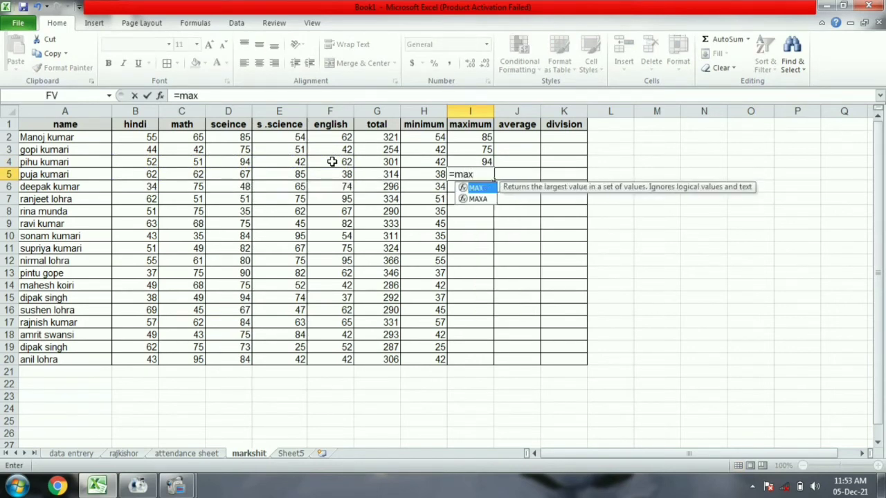
pyautogui.write('(')
pyautogui.moveTo(139, 174); pyautogui.dragTo(334, 175)
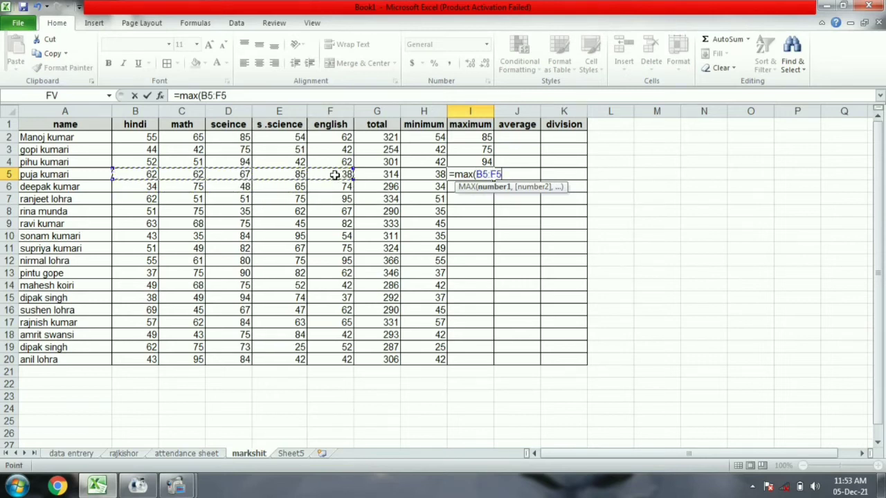
pyautogui.press('Return')
pyautogui.write('=max(')
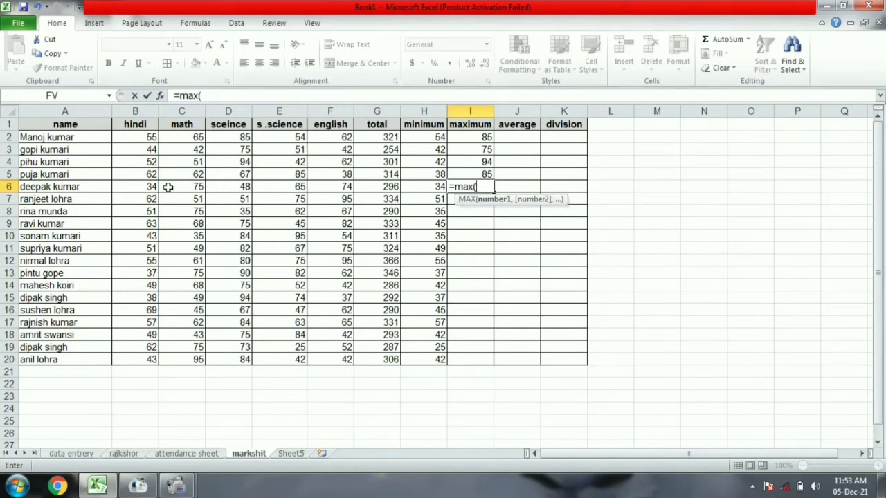
pyautogui.moveTo(139, 187); pyautogui.dragTo(333, 187)
pyautogui.write(')')
pyautogui.press('Return')
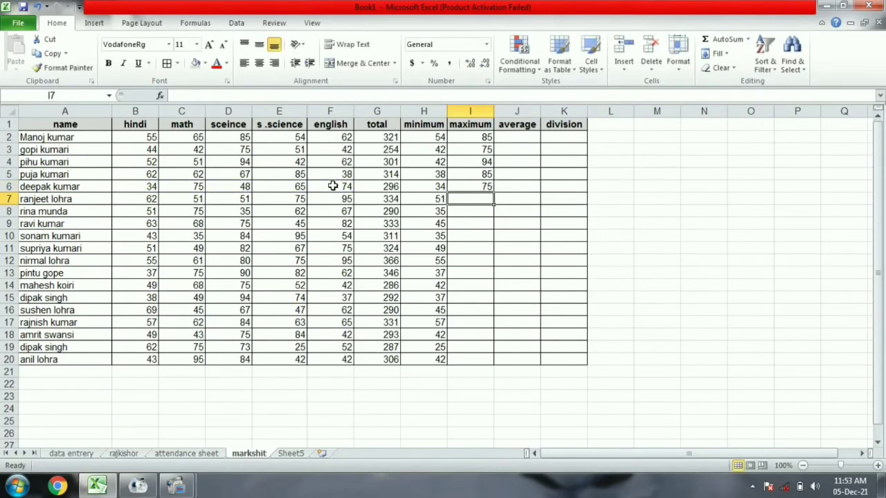
pyautogui.write('=m')
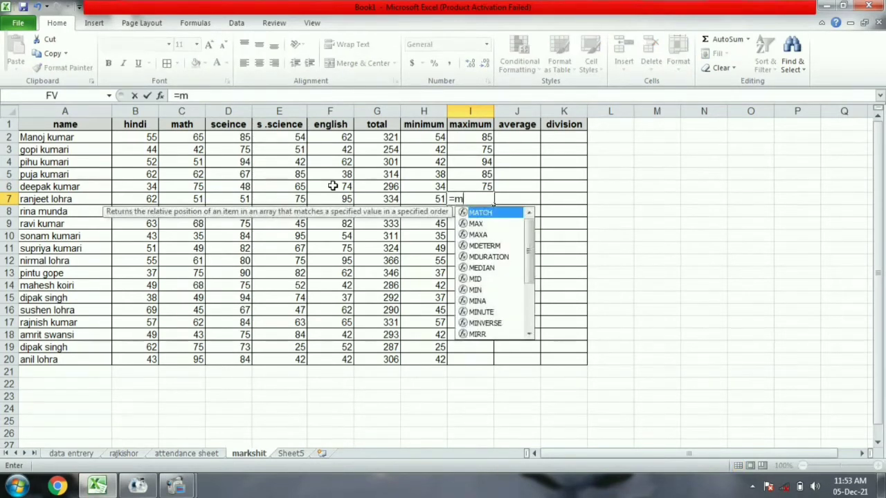
pyautogui.write('ax(')
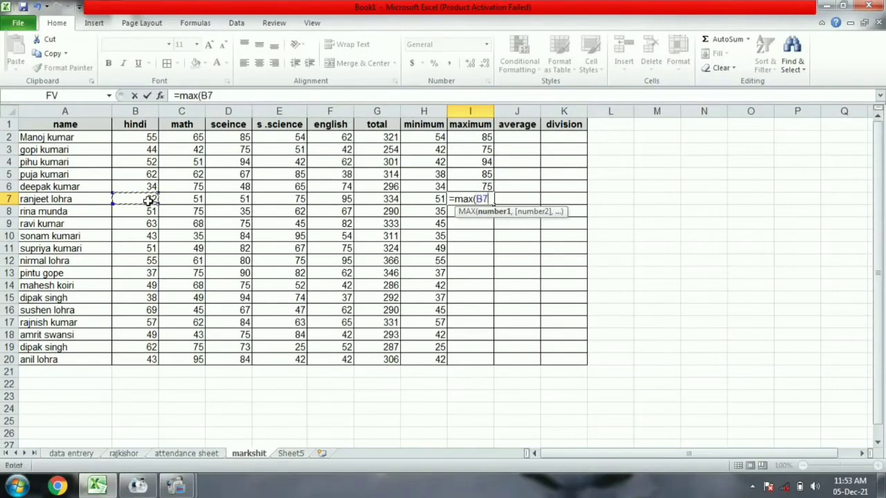
pyautogui.moveTo(149, 200); pyautogui.dragTo(317, 198)
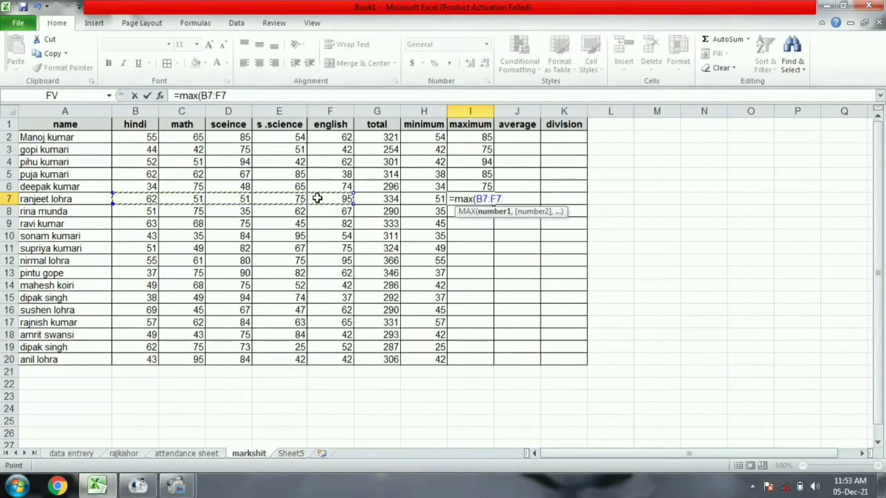
pyautogui.write(')')
pyautogui.press('Return')
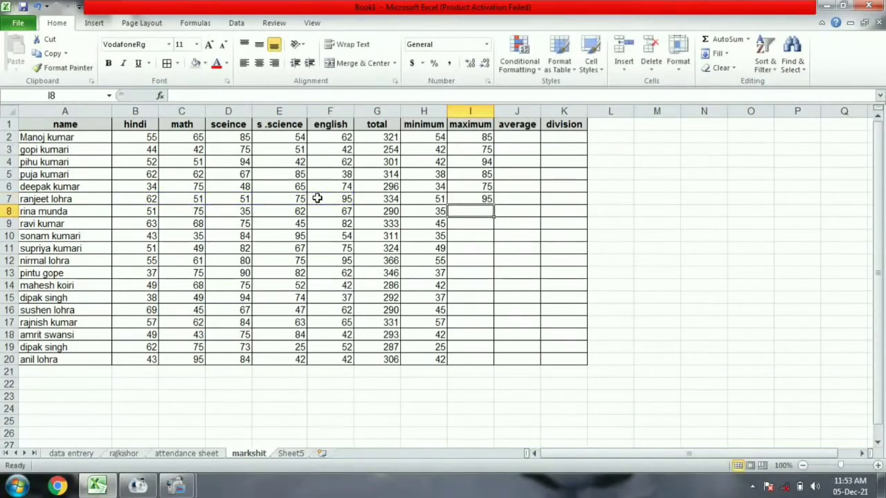
pyautogui.write('=max')
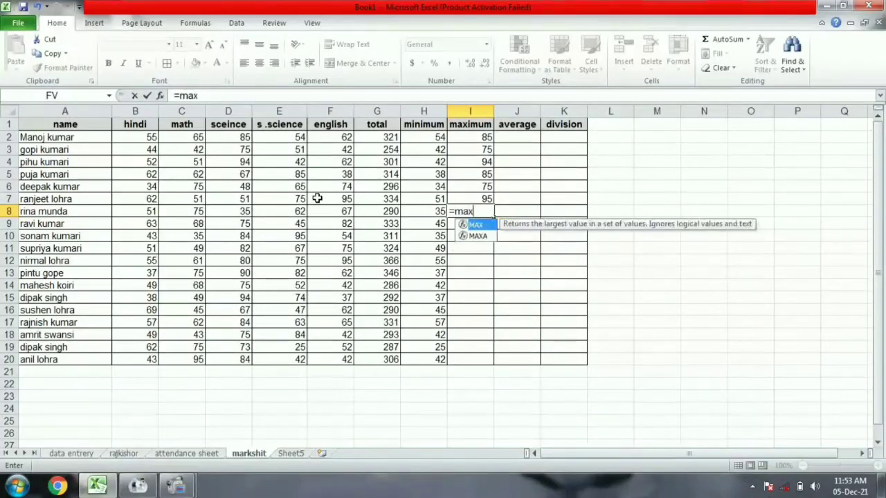
pyautogui.write('(')
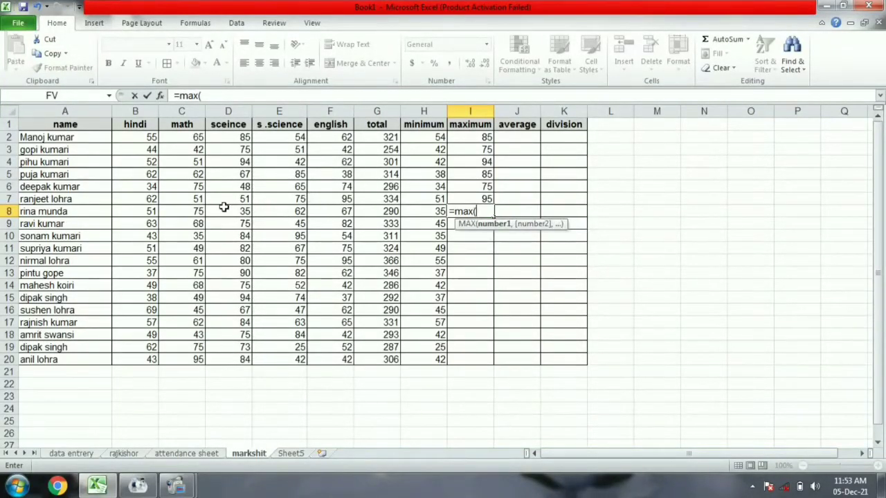
pyautogui.moveTo(144, 213); pyautogui.dragTo(345, 214)
pyautogui.write(')')
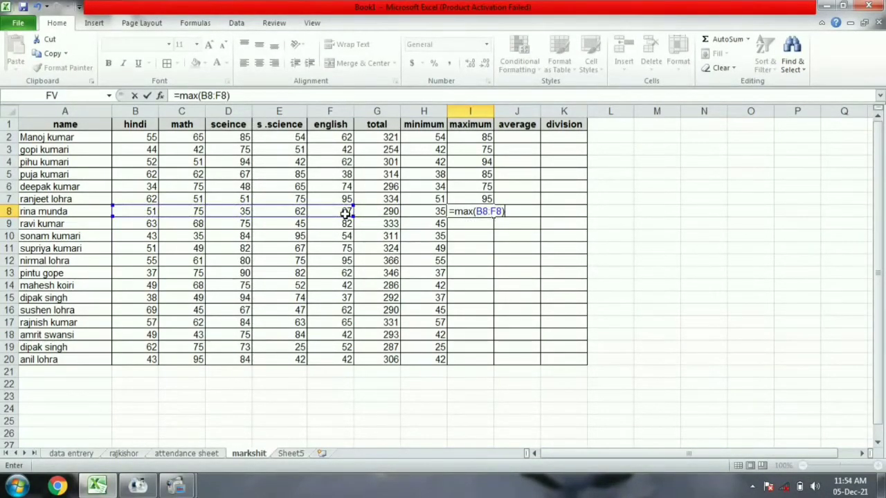
pyautogui.press('Return')
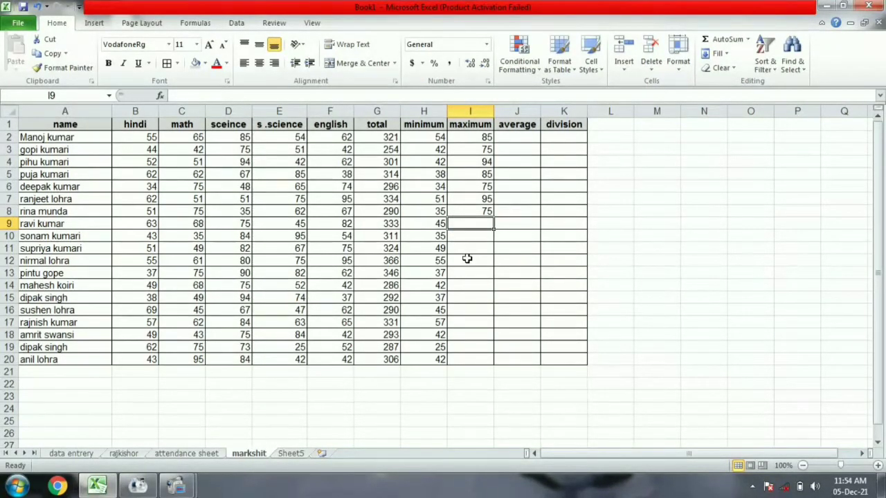
# Enter =MAX(B:F) maximums for rows 9–12 in I9:I12.
pyautogui.write('=max')
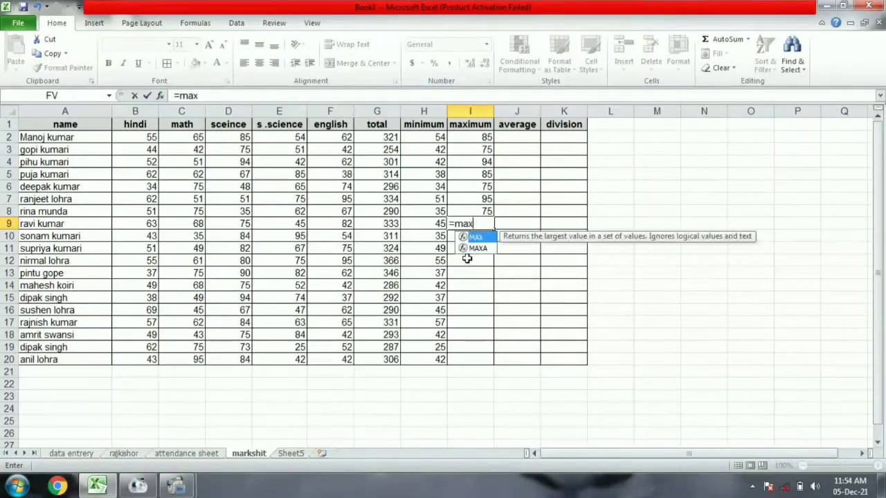
pyautogui.write('(')
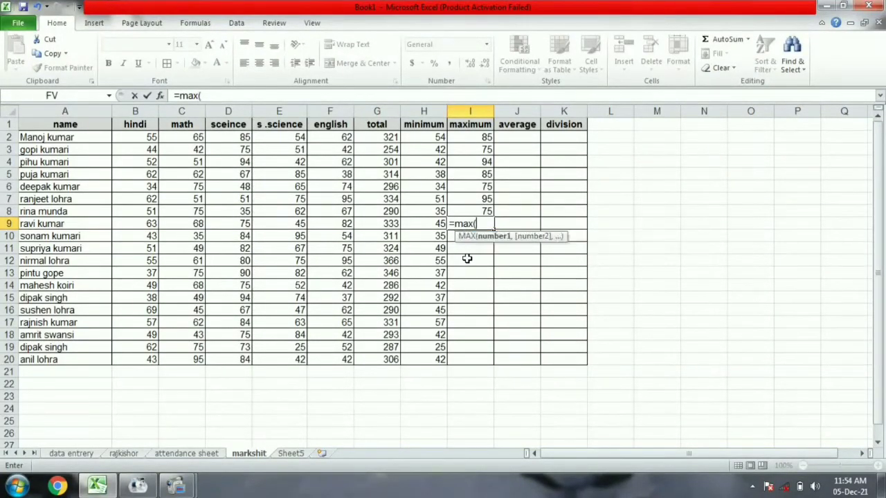
pyautogui.moveTo(150, 223); pyautogui.dragTo(316, 222)
pyautogui.write(')')
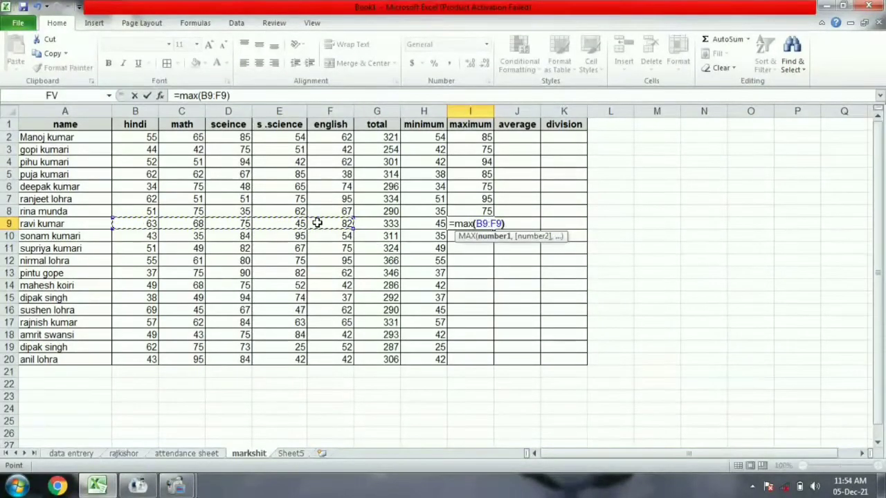
pyautogui.press('Return')
pyautogui.write('=max')
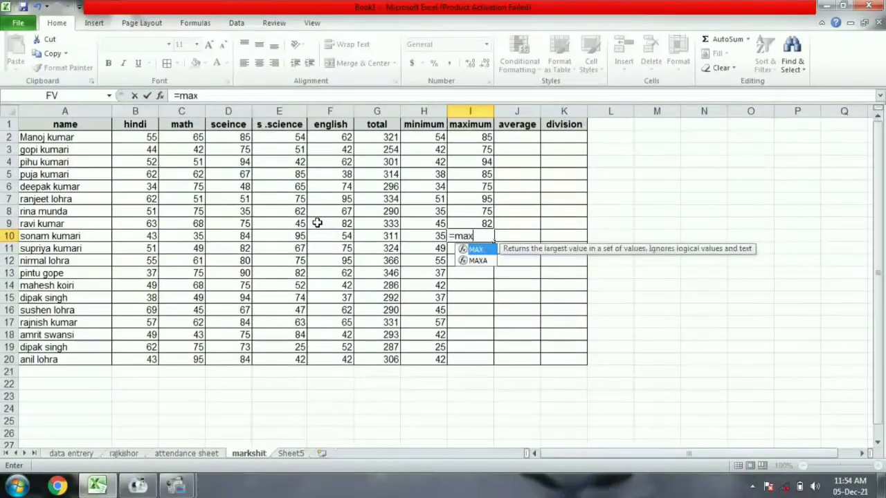
pyautogui.write('(')
pyautogui.moveTo(150, 233); pyautogui.dragTo(344, 236)
pyautogui.write(')')
pyautogui.press('Return')
pyautogui.write('=')
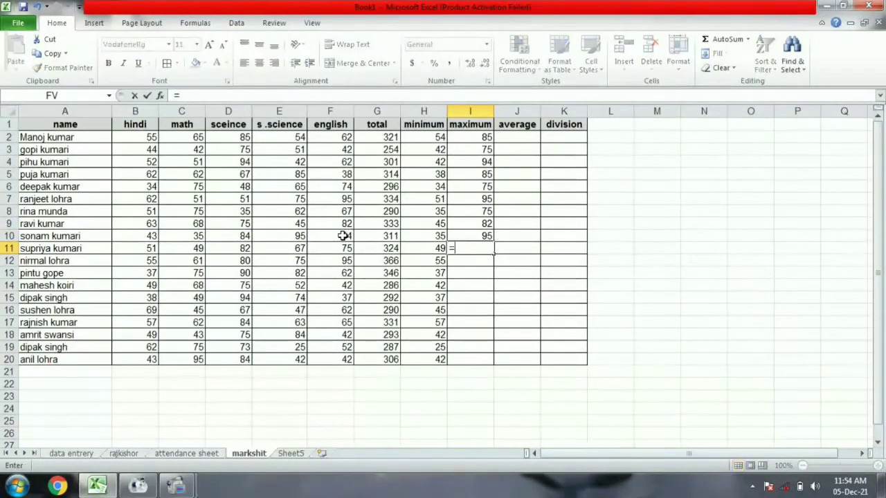
pyautogui.write('max(')
pyautogui.moveTo(157, 249); pyautogui.dragTo(328, 247)
pyautogui.write(')')
pyautogui.press('Return')
# Enter =MAX(B:F) maximums for rows 13–16 in I13:I16.
pyautogui.write('=max(')
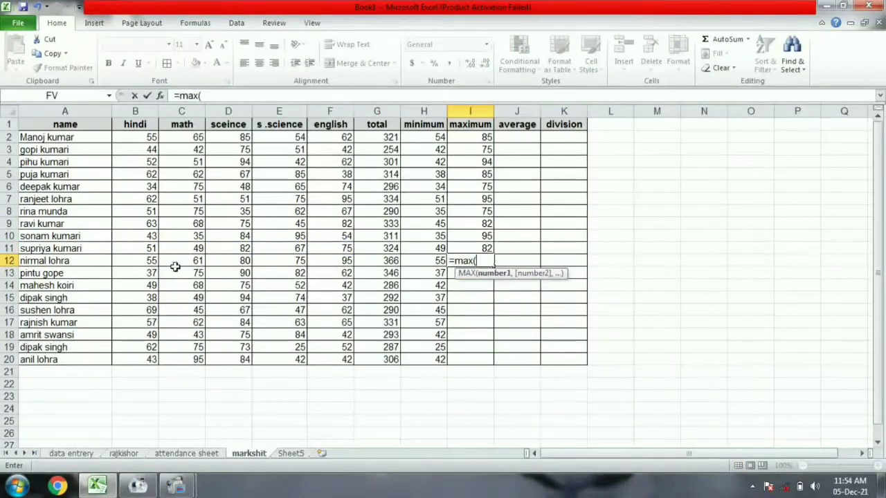
pyautogui.moveTo(147, 260); pyautogui.dragTo(342, 258)
pyautogui.write(')')
pyautogui.press('Return')
pyautogui.write('=max(')
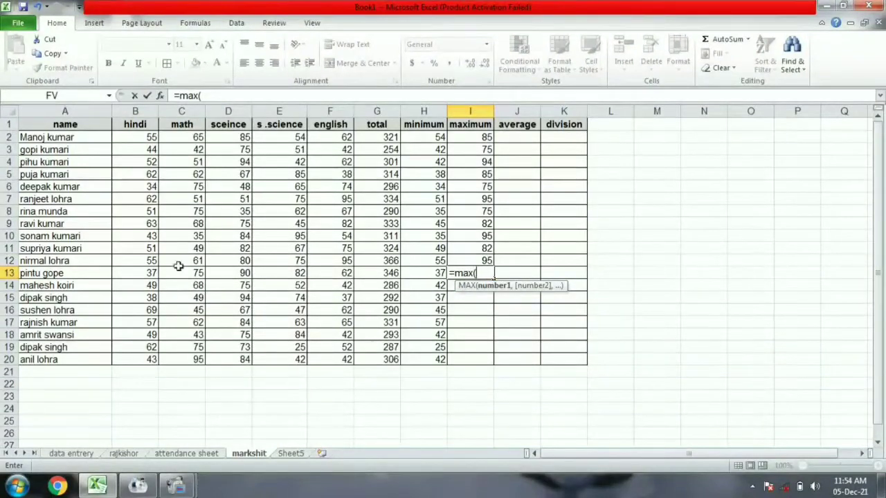
pyautogui.moveTo(144, 273); pyautogui.dragTo(328, 272)
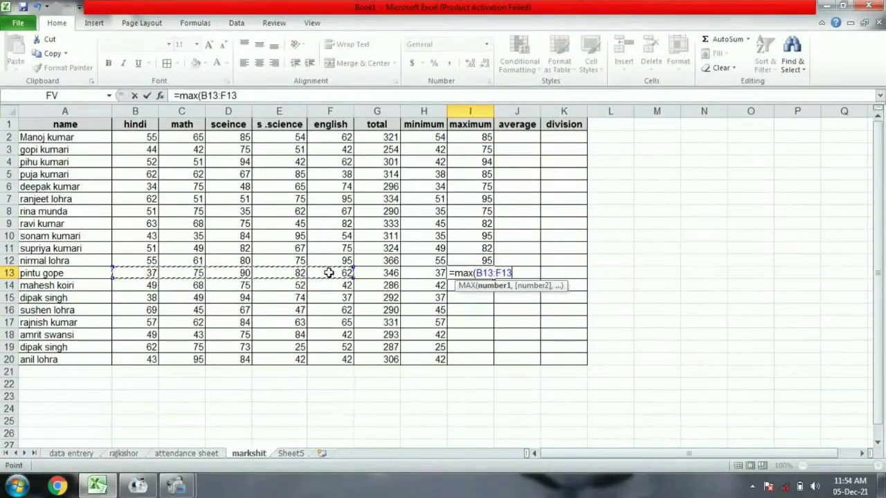
pyautogui.write(')')
pyautogui.press('Return')
pyautogui.write('=max(')
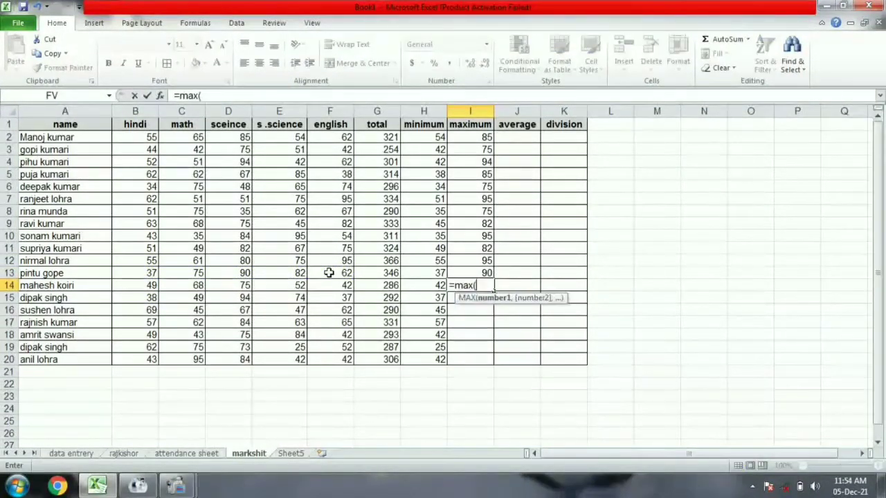
pyautogui.moveTo(143, 290); pyautogui.dragTo(326, 290)
pyautogui.write(')')
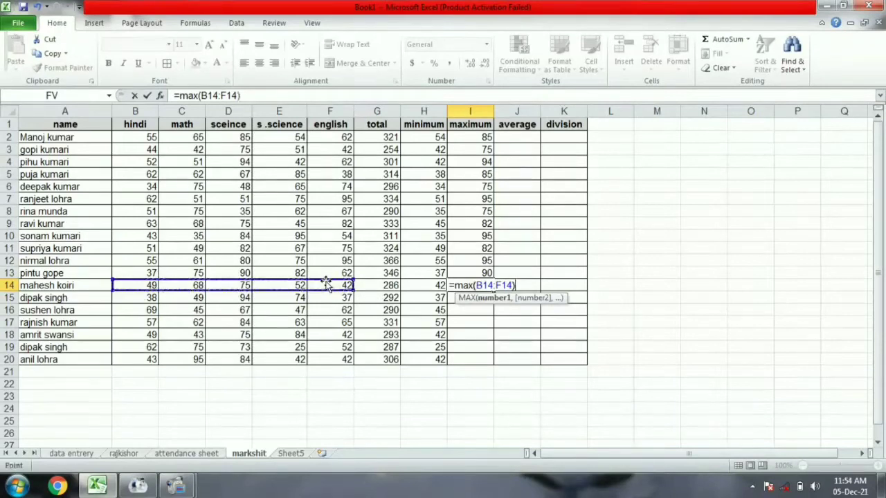
pyautogui.press('Return')
pyautogui.write('=max(')
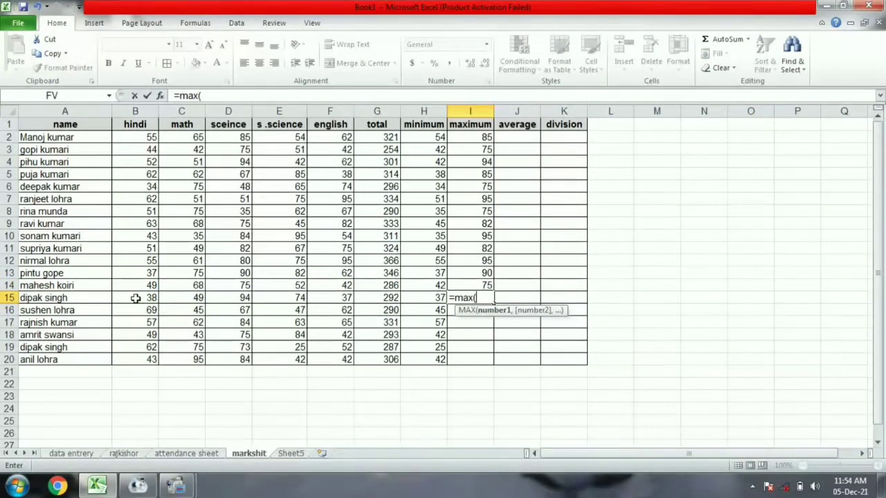
pyautogui.moveTo(135, 298); pyautogui.dragTo(342, 298)
pyautogui.write(')')
pyautogui.press('Return')
pyautogui.write('=ma')
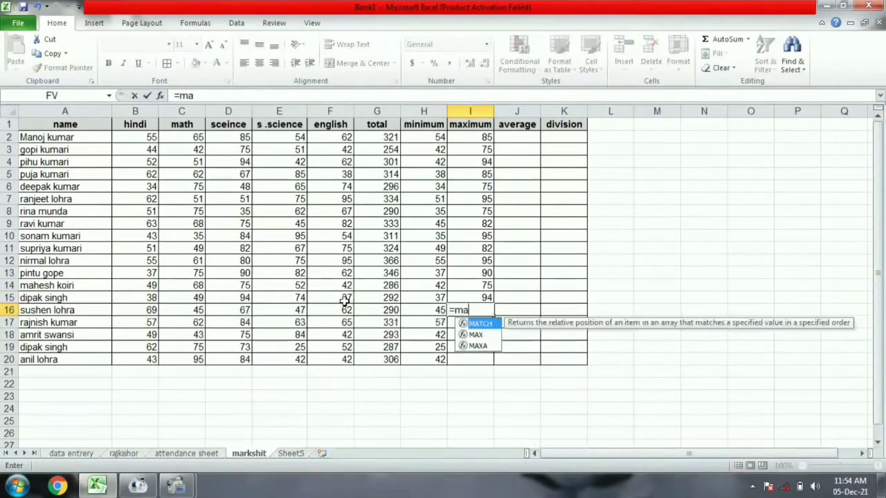
pyautogui.write('x(')
pyautogui.moveTo(138, 310); pyautogui.dragTo(342, 310)
pyautogui.write(')')
pyautogui.press('Return')
# Enter maximums for rows 17–19, ending with 75 in I19, and begin =MAX(B20:F20) in I20.
pyautogui.write('=')
pyautogui.write('(')
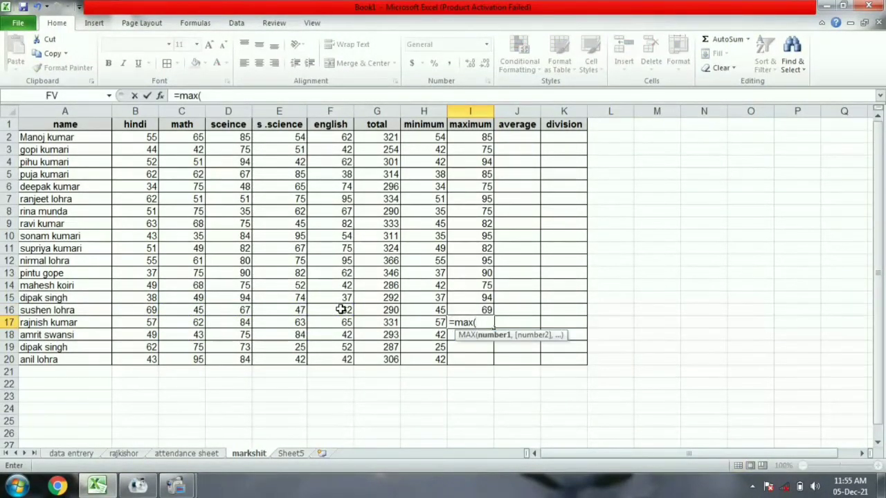
pyautogui.moveTo(138, 322); pyautogui.dragTo(328, 322)
pyautogui.press('Return')
pyautogui.write('=max(')
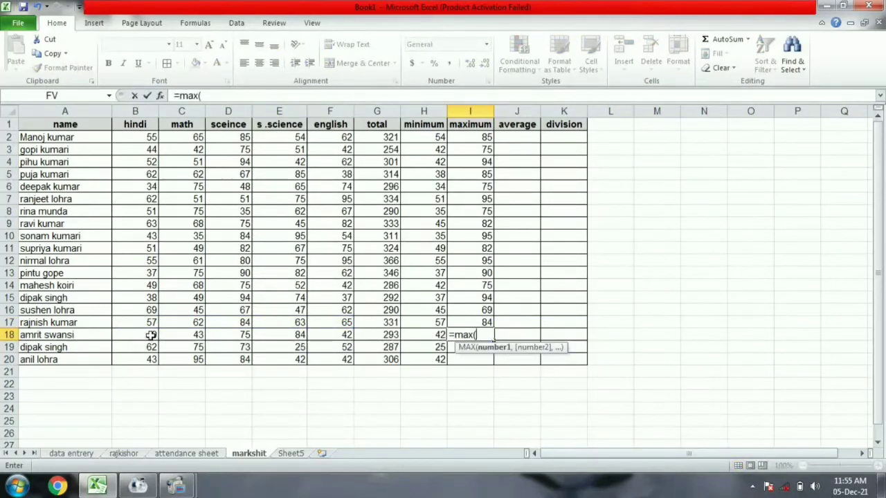
pyautogui.moveTo(151, 334); pyautogui.dragTo(322, 334)
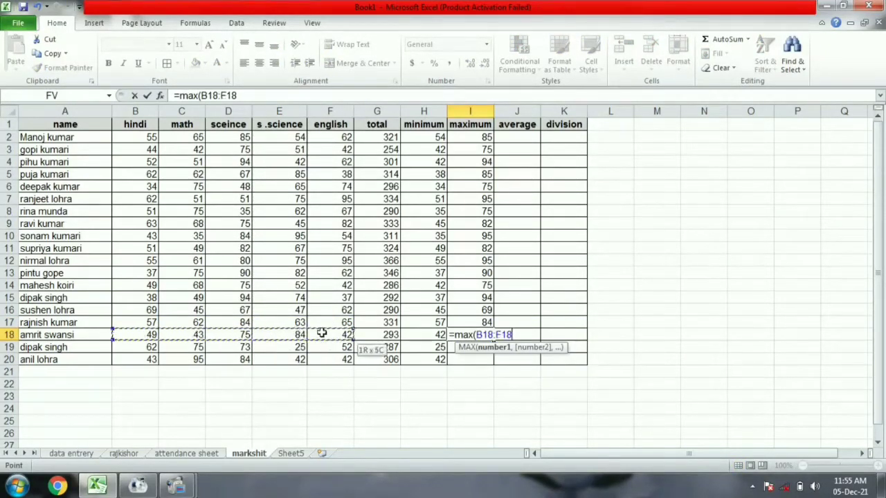
pyautogui.press('Return')
pyautogui.write('=max(')
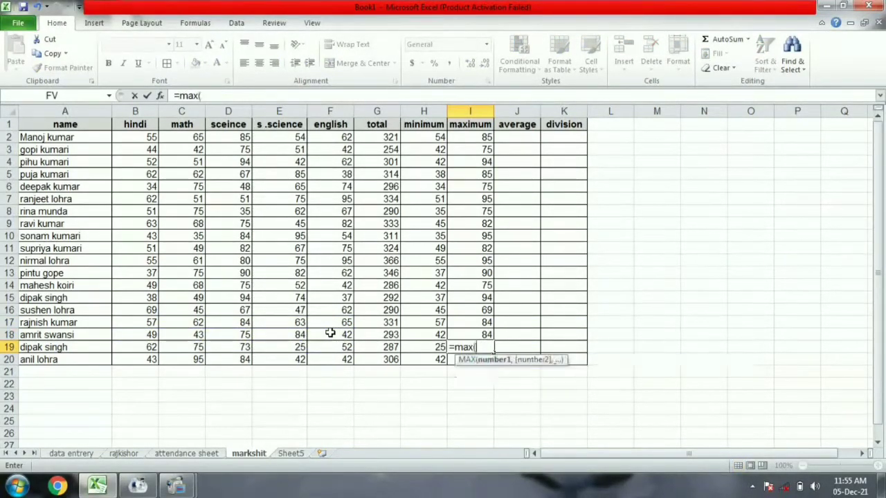
pyautogui.moveTo(145, 347); pyautogui.dragTo(330, 346)
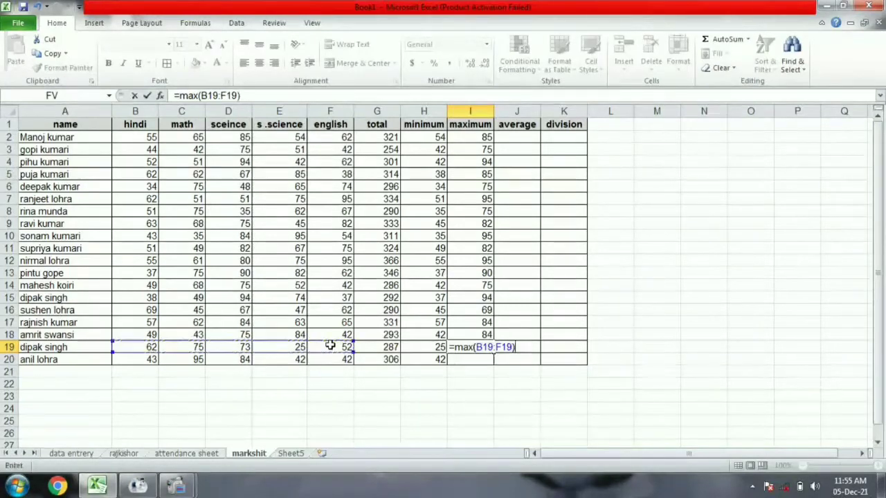
pyautogui.press('Return')
pyautogui.write('=max(')
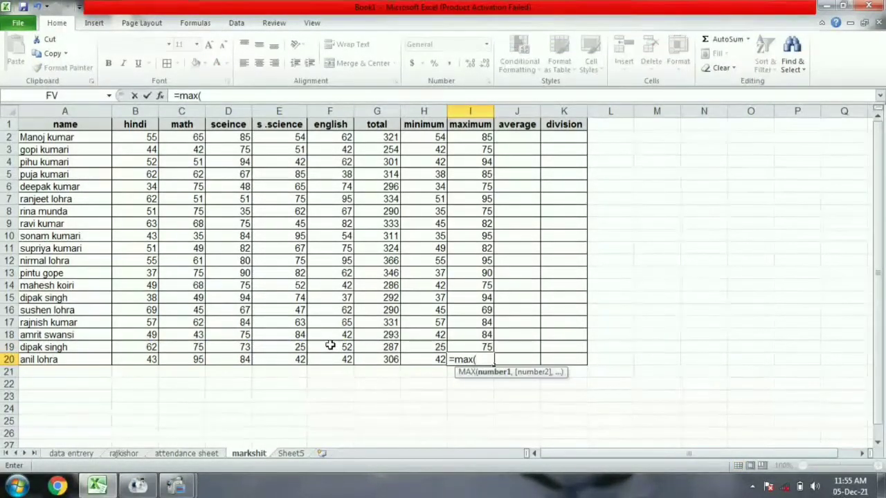
pyautogui.moveTo(149, 360); pyautogui.dragTo(342, 359)
# Commit the last maximum (95 in I20), then enter =AVERAGE(B2:F2) and =AVERAGE(B3:F3) in J2:J3.
pyautogui.press('Return')
pyautogui.click(517, 137)
pyautogui.write('=')
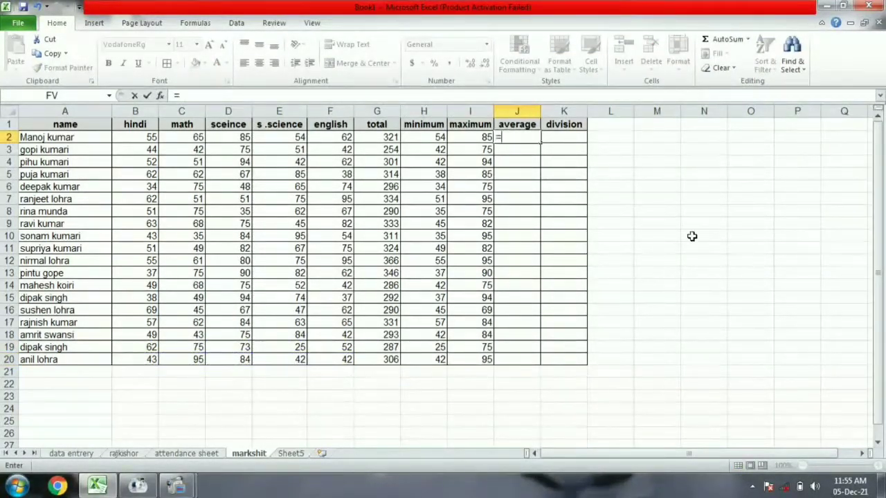
pyautogui.write('average')
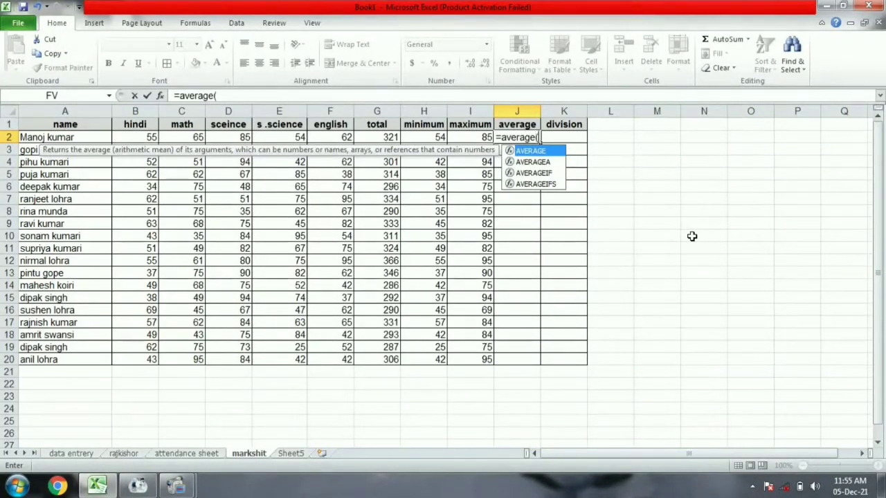
pyautogui.write('(')
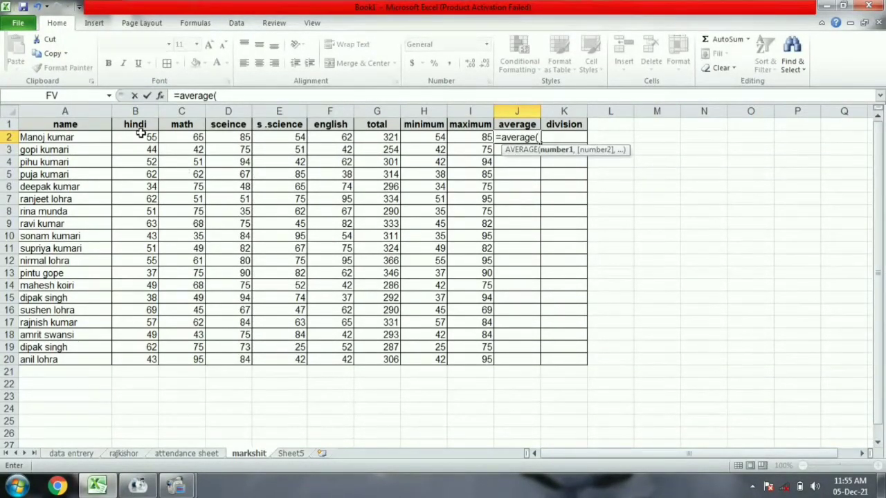
pyautogui.moveTo(127, 137); pyautogui.dragTo(346, 138)
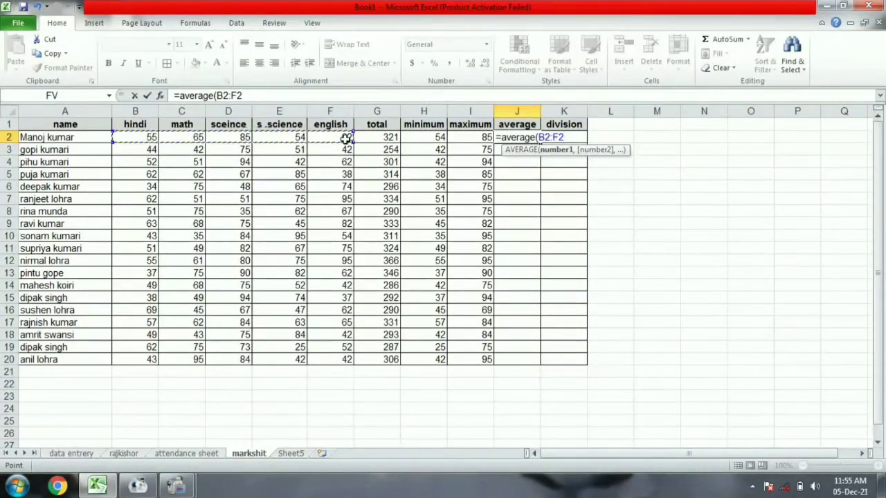
pyautogui.write(')')
pyautogui.press('Return')
pyautogui.write('=')
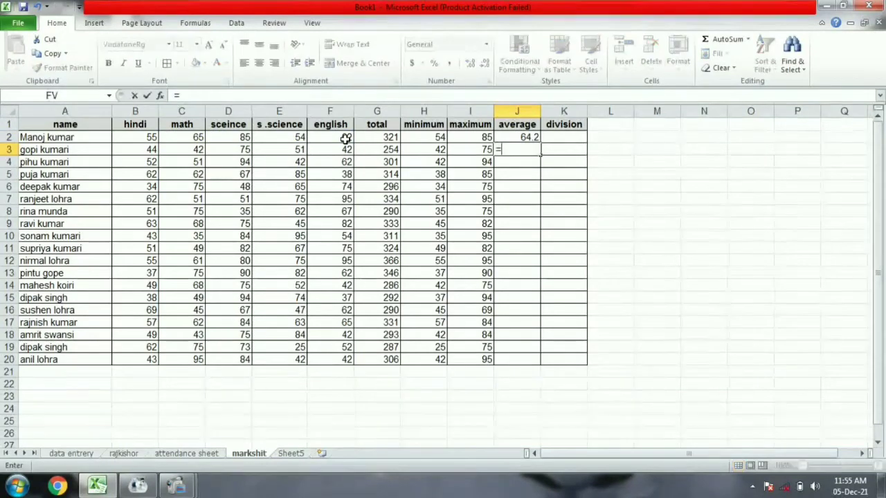
pyautogui.write('average')
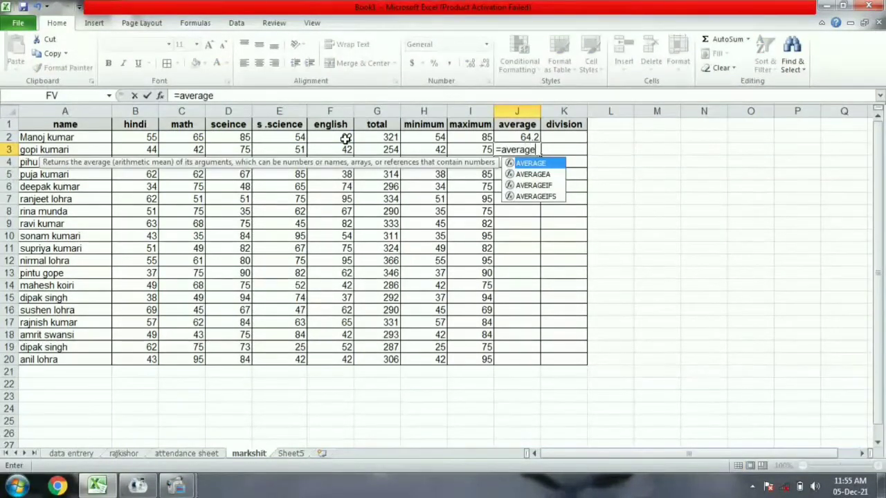
pyautogui.write('(')
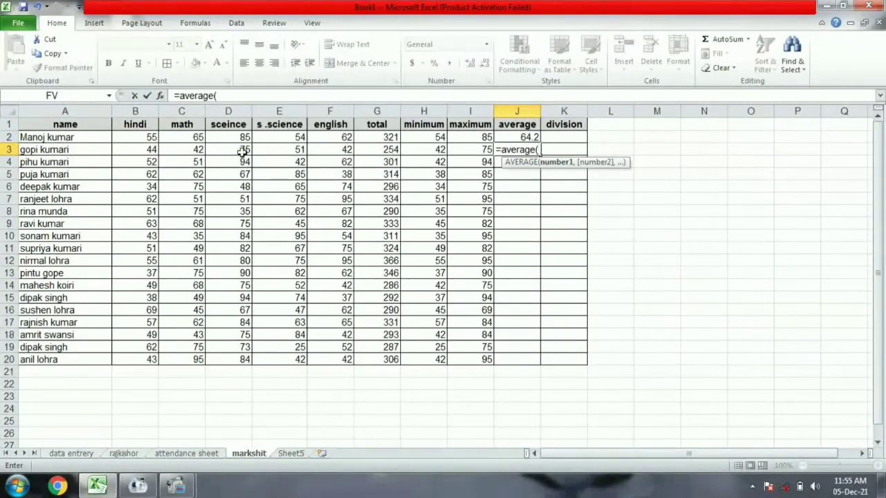
pyautogui.moveTo(144, 150); pyautogui.dragTo(309, 150)
pyautogui.write(')')
pyautogui.press('Return')
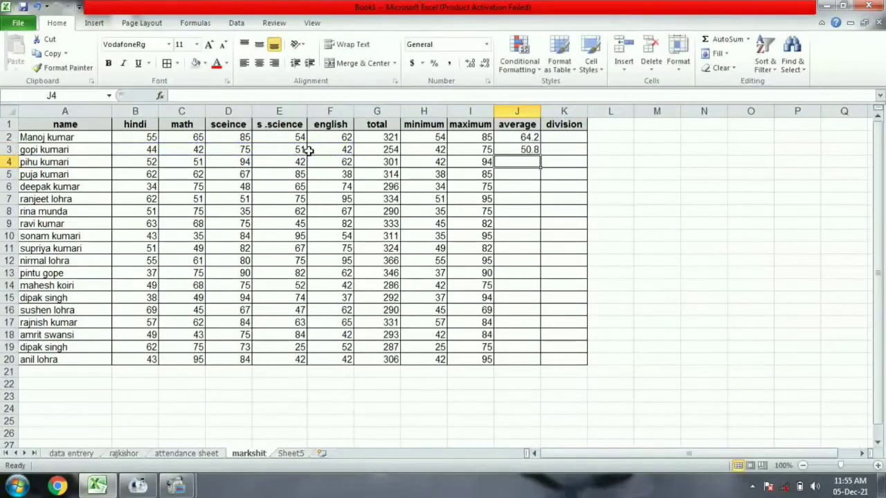
# Enter =AVERAGE(B4:F4) and =AVERAGE(B5:F5) in J4 and J5.
pyautogui.write('=aver')
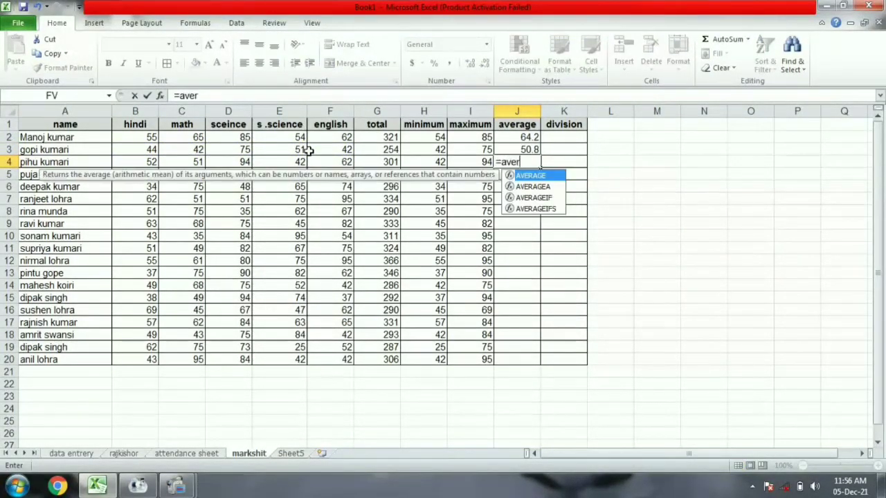
pyautogui.write('age')
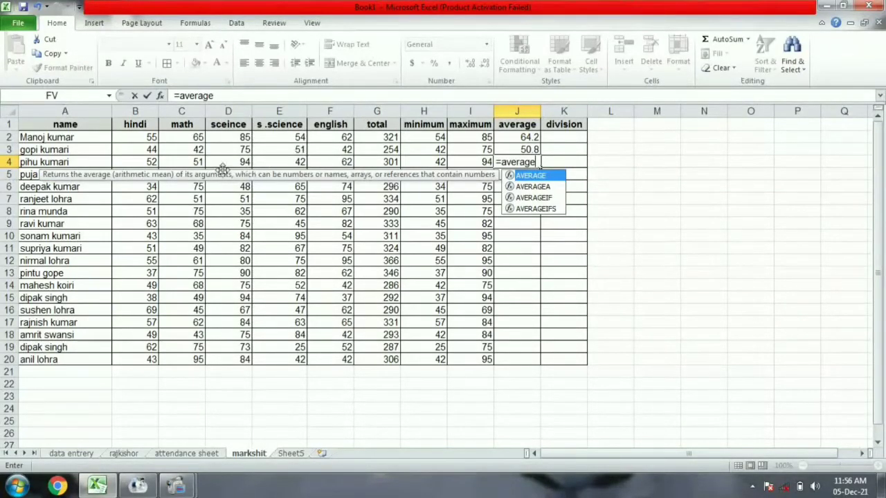
pyautogui.write('(')
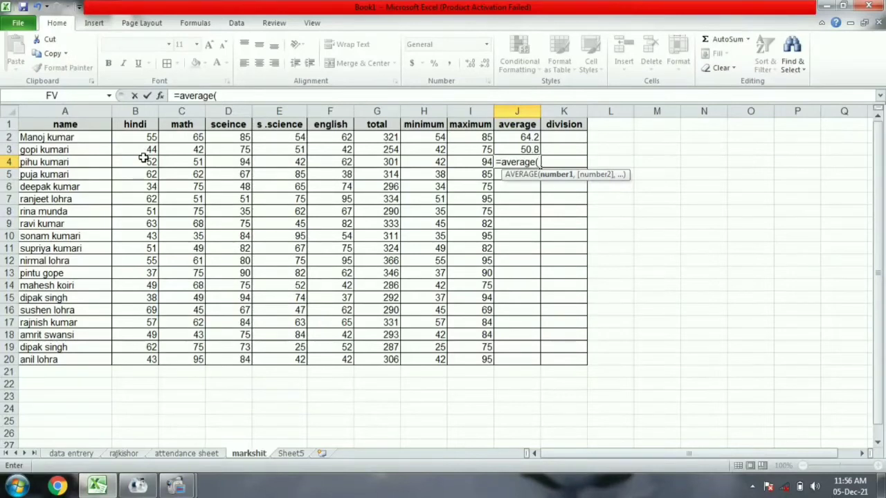
pyautogui.moveTo(140, 161); pyautogui.dragTo(337, 162)
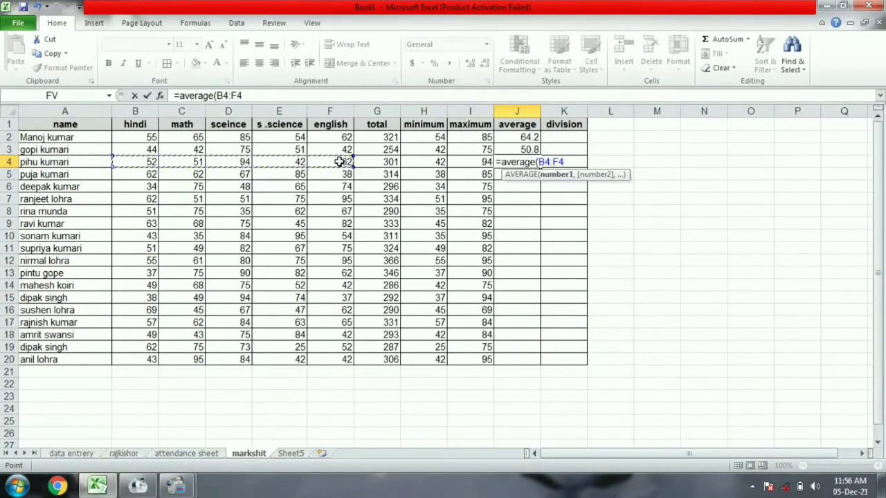
pyautogui.write(')')
pyautogui.press('Return')
pyautogui.write('=')
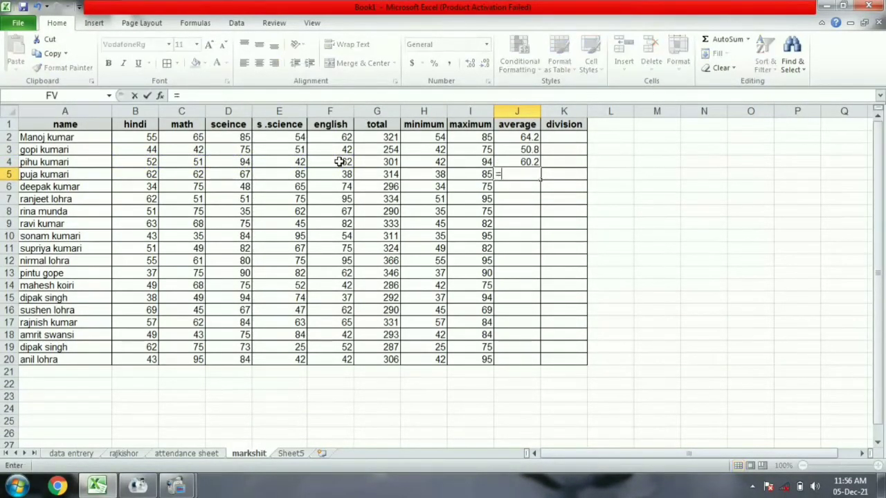
pyautogui.write('average')
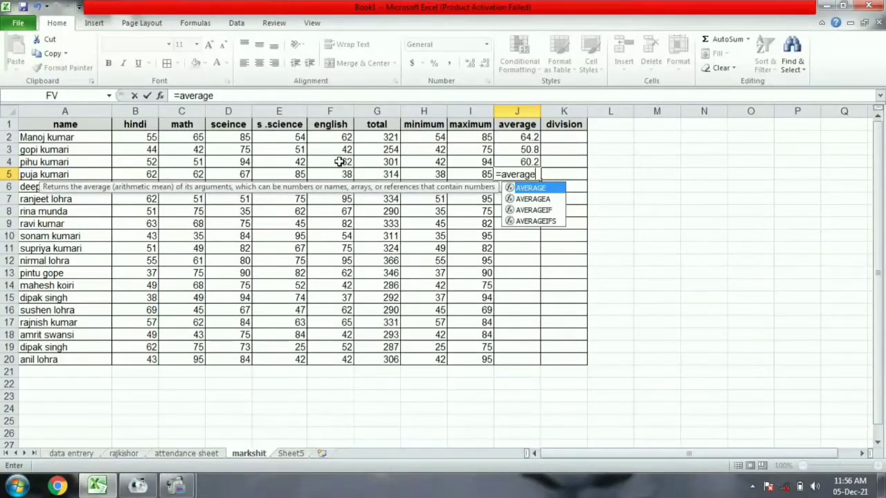
pyautogui.write('(')
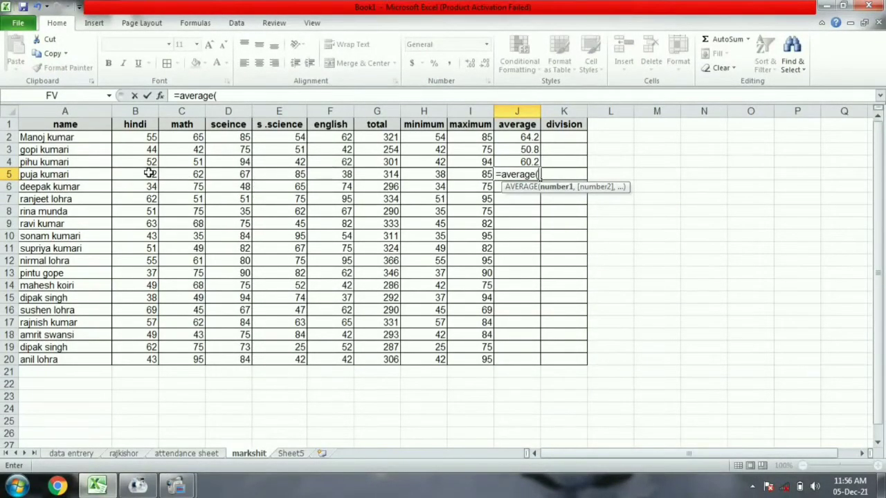
pyautogui.moveTo(149, 172); pyautogui.dragTo(327, 170)
pyautogui.write(')')
pyautogui.press('Return')
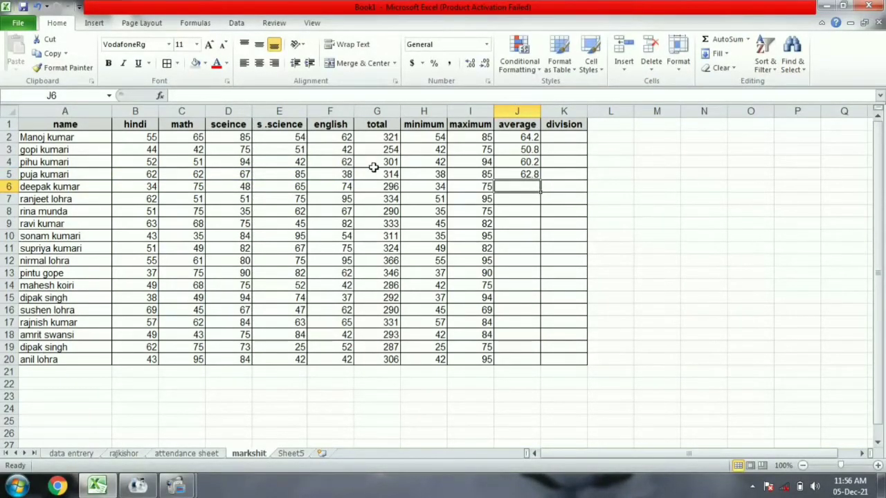
# Fix a mistyped function name and enter the row 6 and row 7 averages of B:F.
pyautogui.write('=ra')
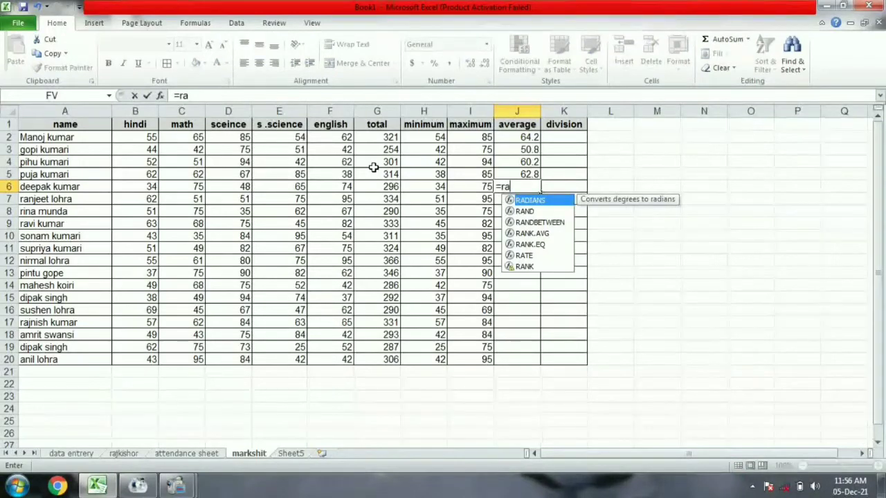
pyautogui.press('BackSpace')
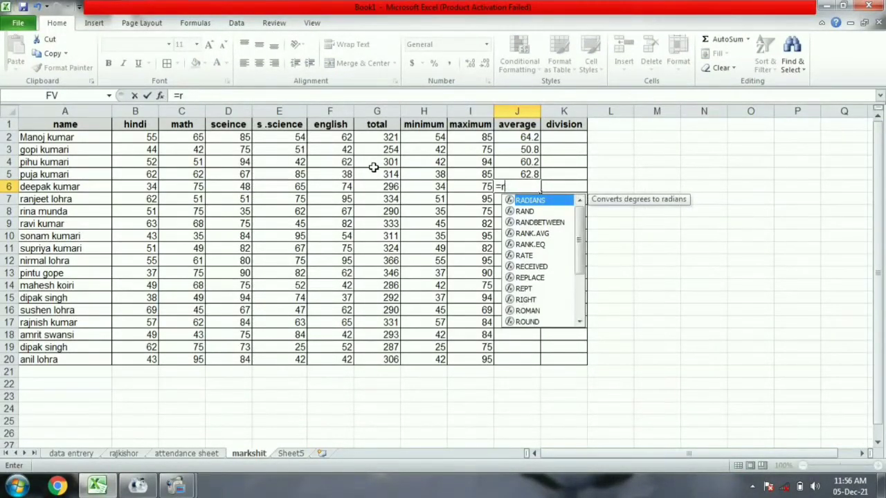
pyautogui.press('BackSpace')
pyautogui.write('ave')
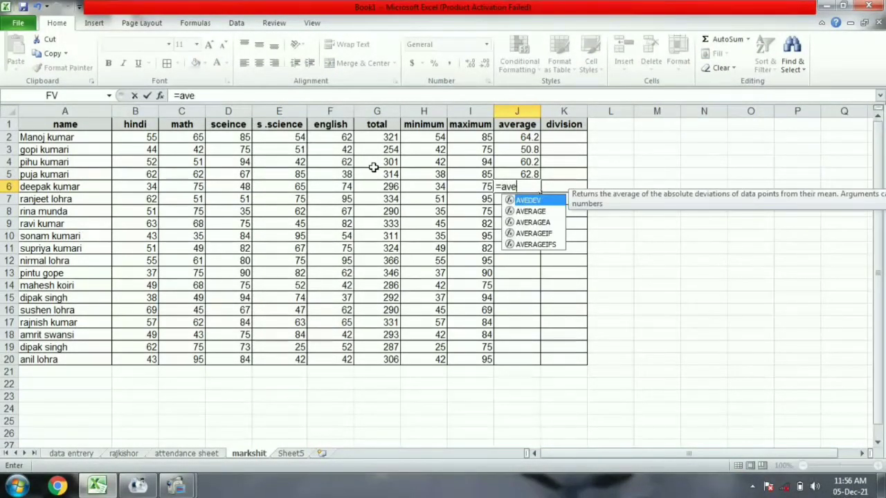
pyautogui.write('rage(')
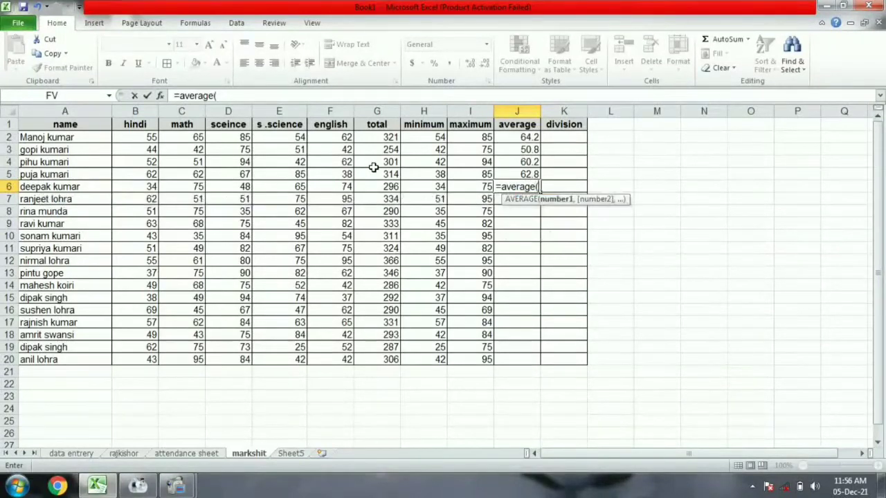
pyautogui.moveTo(147, 190); pyautogui.dragTo(332, 187)
pyautogui.press('Return')
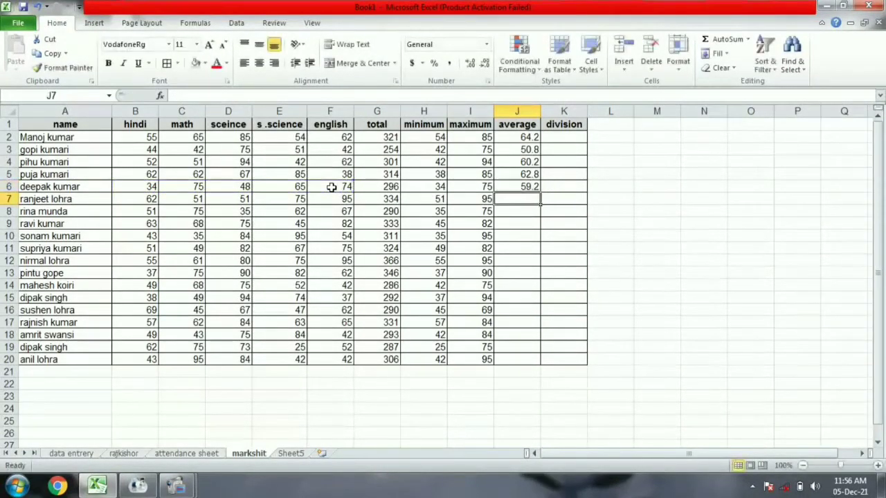
pyautogui.write('=aver')
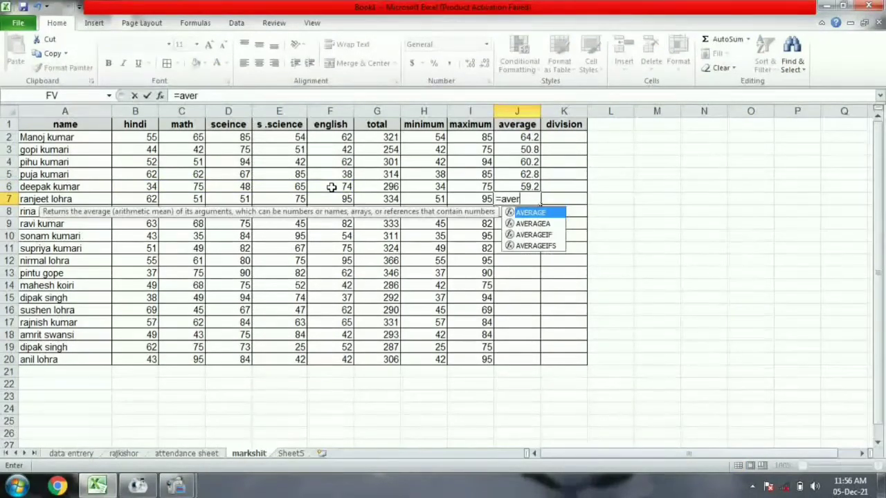
pyautogui.write('ag')
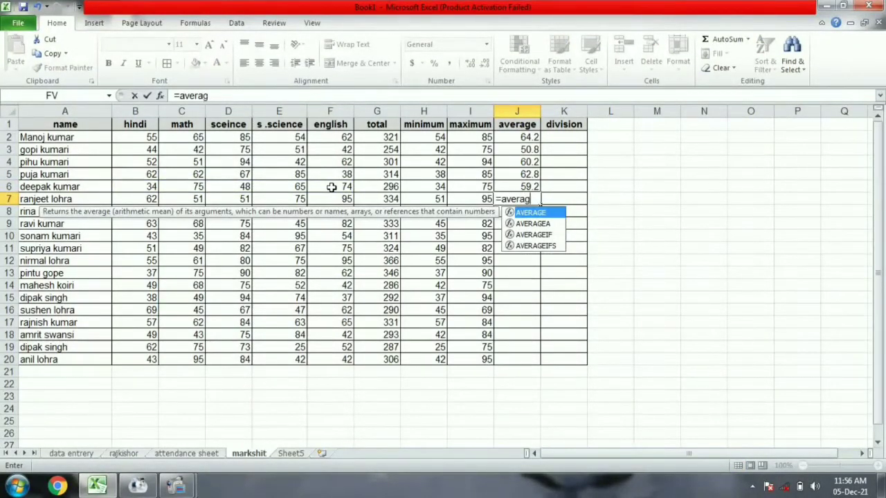
pyautogui.write('e(')
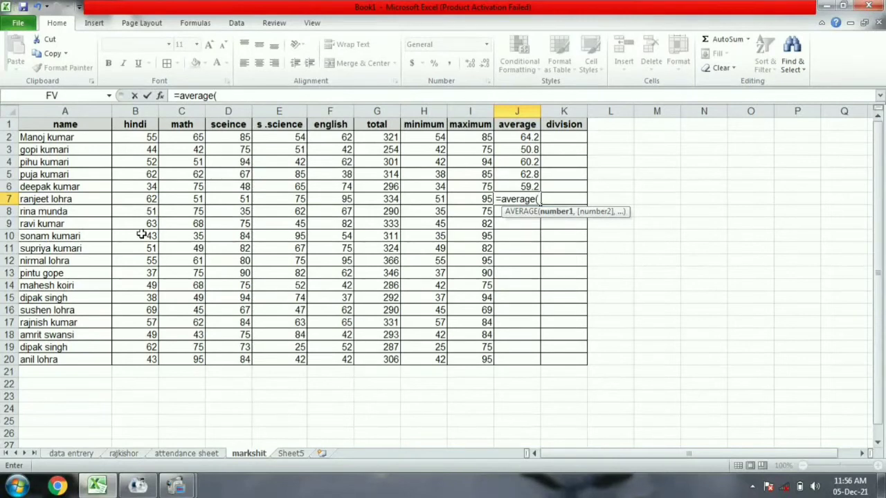
pyautogui.moveTo(146, 199); pyautogui.dragTo(319, 199)
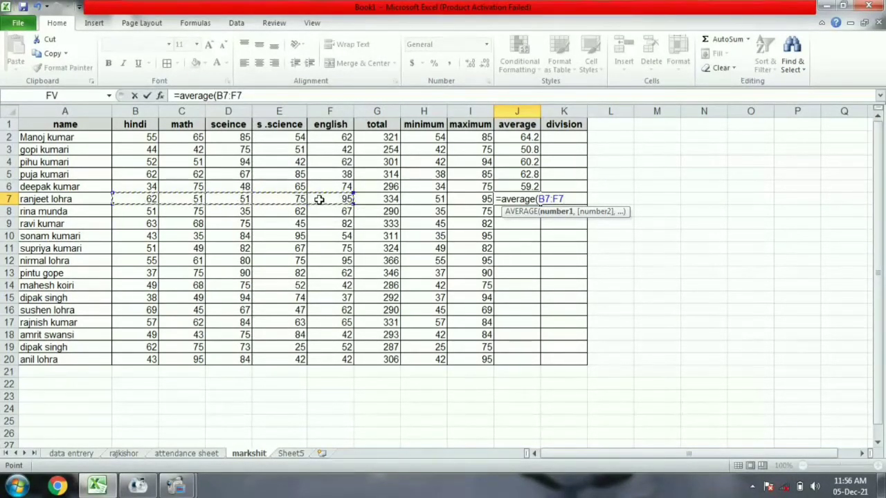
pyautogui.press('Return')
# Enter =AVERAGE(B8:F8) in J8 (58) and begin the row 9 average over B9:F9.
pyautogui.write('=av')
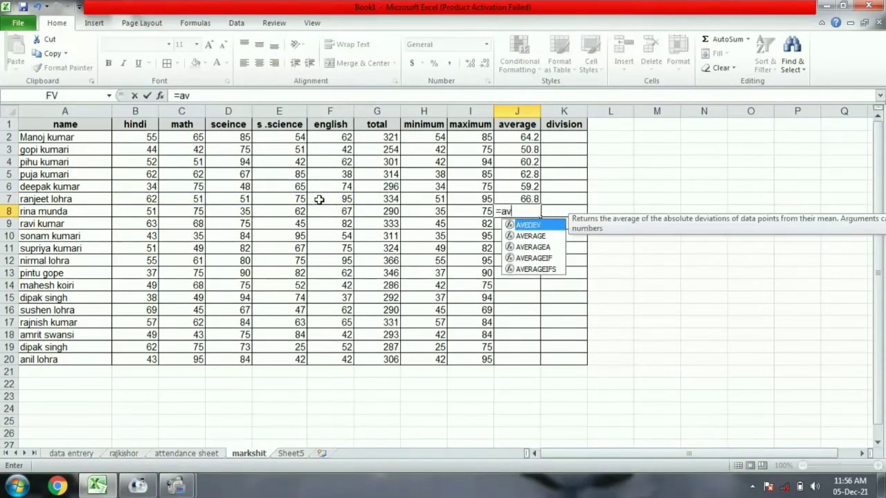
pyautogui.write('erage')
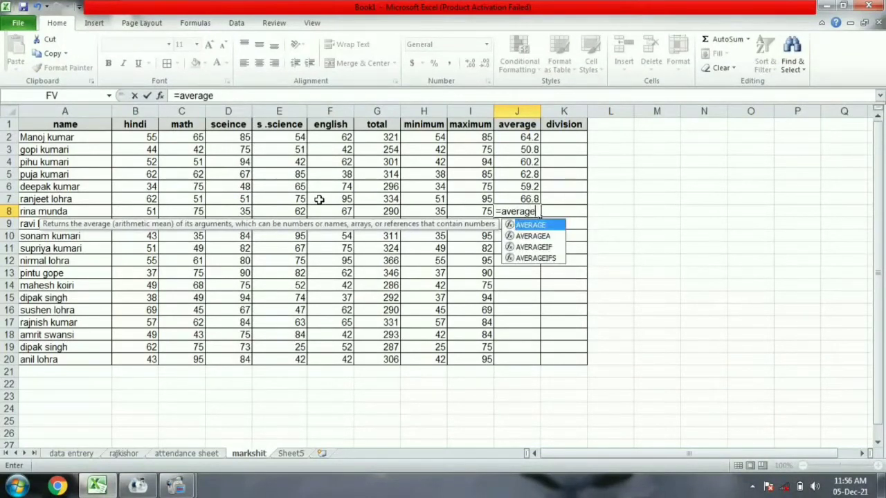
pyautogui.write('(')
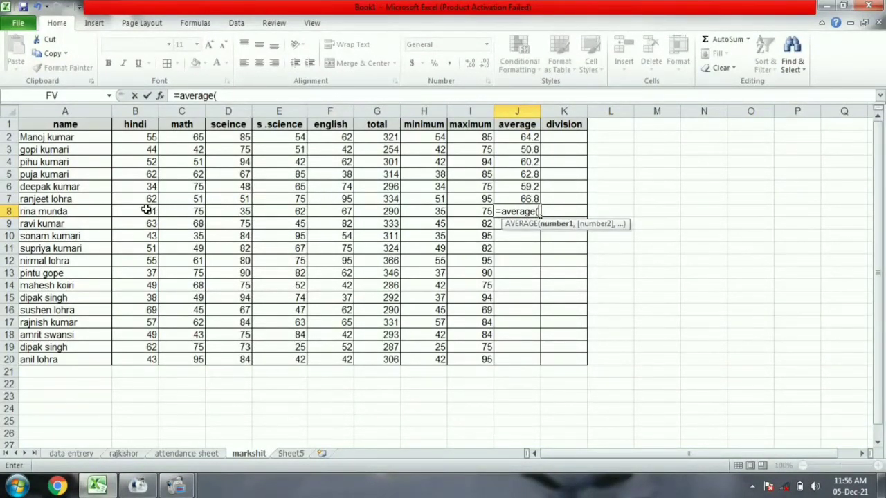
pyautogui.moveTo(146, 210); pyautogui.dragTo(325, 210)
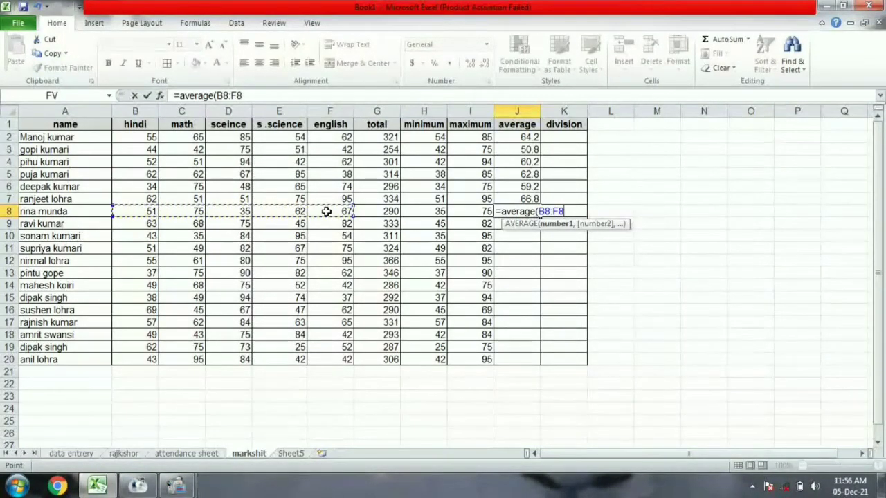
pyautogui.write(')')
pyautogui.press('Return')
pyautogui.write('=a')
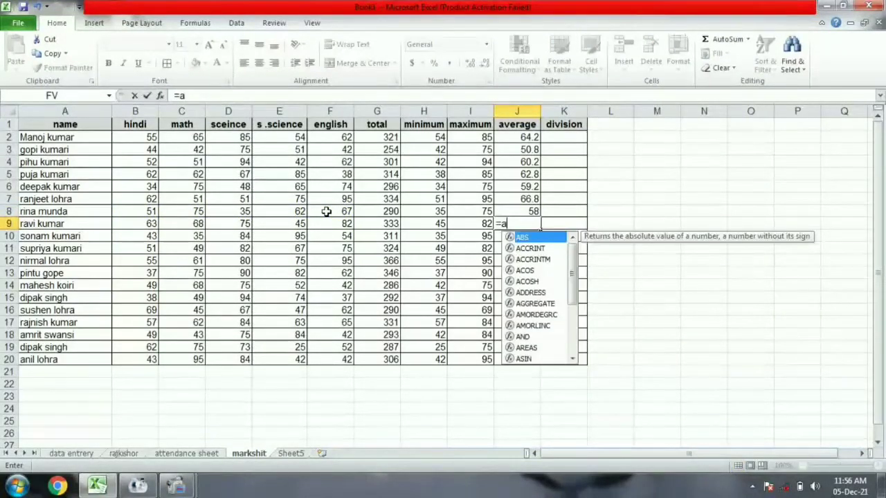
pyautogui.write('verage')
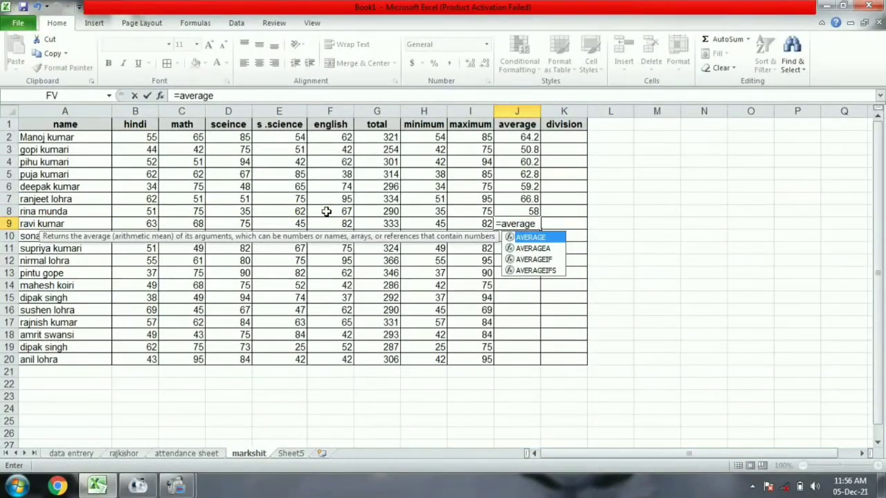
pyautogui.write('(')
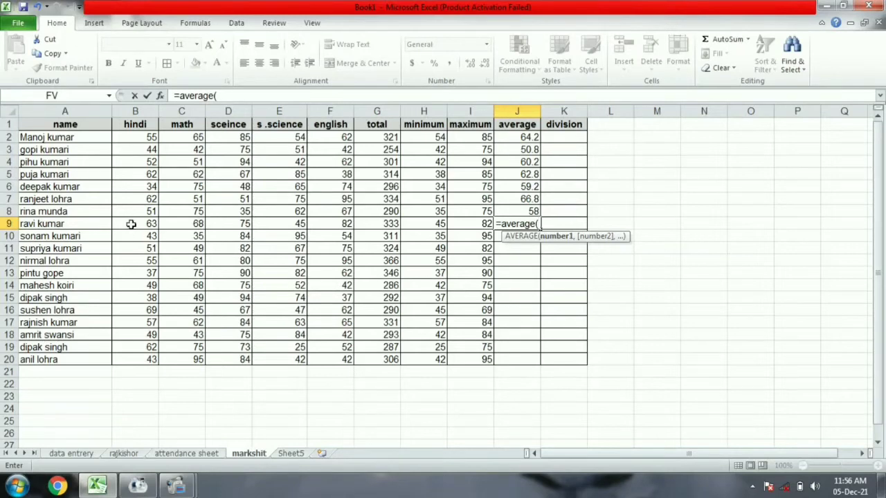
pyautogui.moveTo(131, 223); pyautogui.dragTo(329, 220)
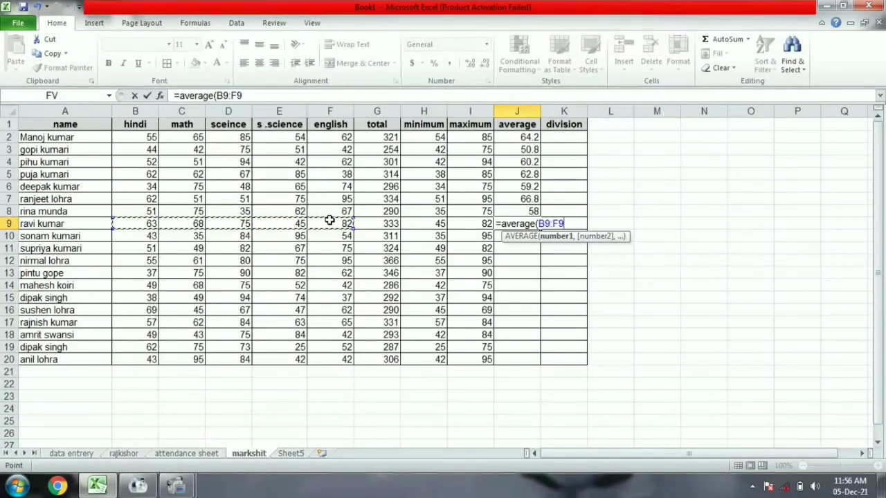
# Finish the averages for rows 9–11: 66.6, 62.2 and 64.8.
pyautogui.write(')')
pyautogui.press('Return')
pyautogui.write('=a')
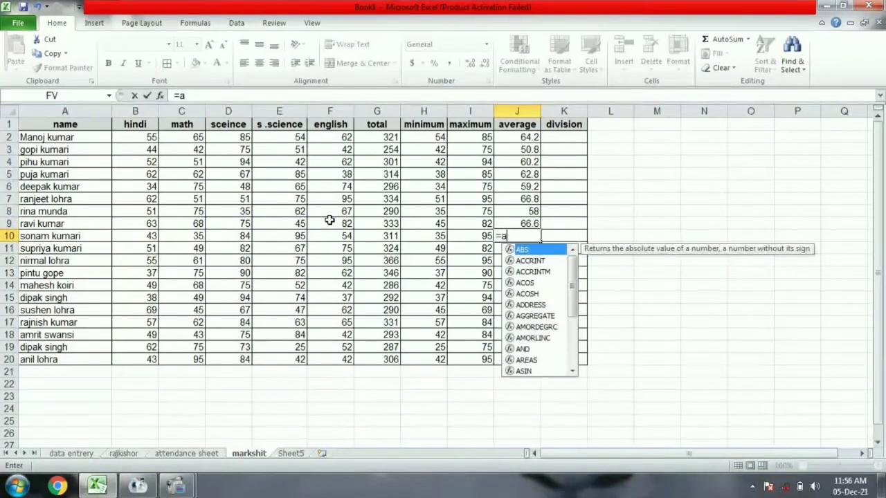
pyautogui.write('verage')
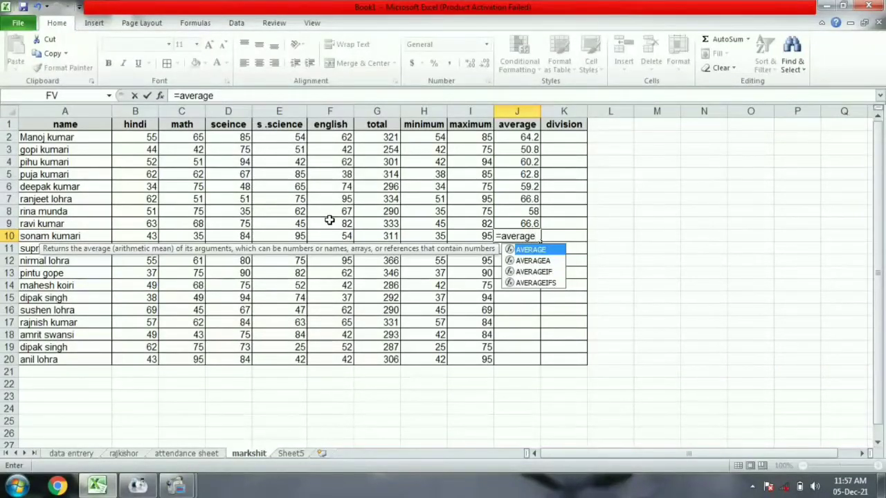
pyautogui.write('(')
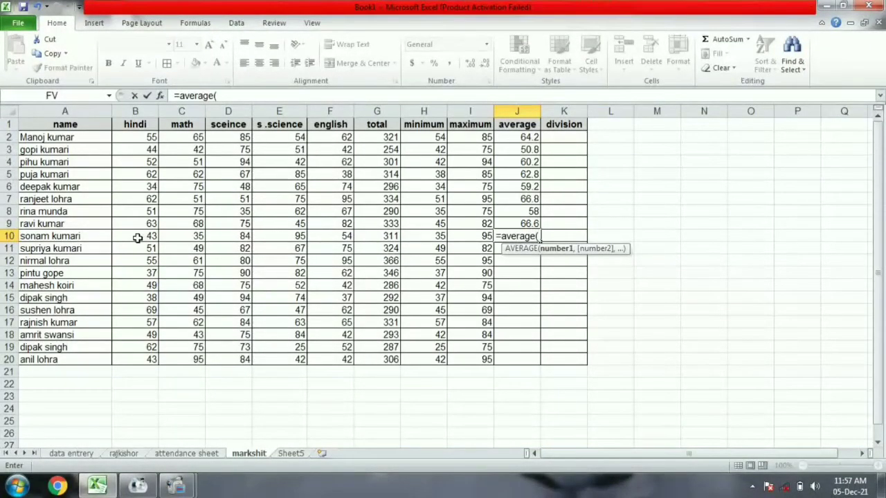
pyautogui.moveTo(137, 235); pyautogui.dragTo(340, 236)
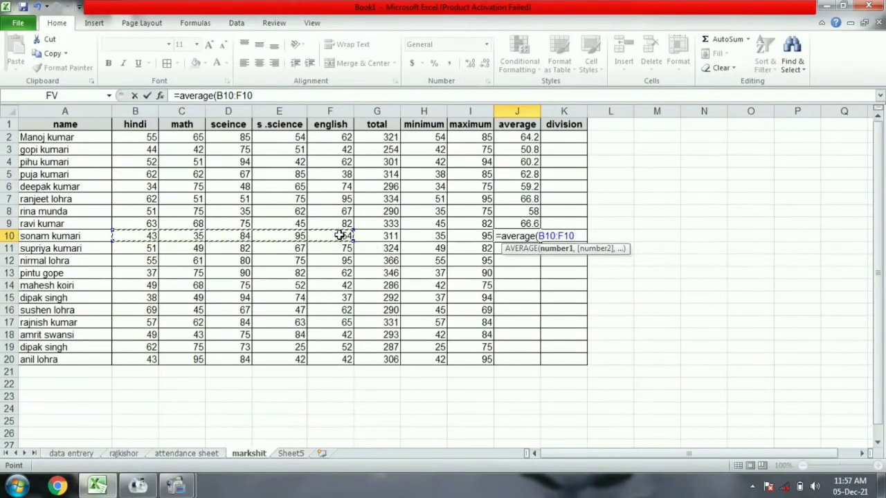
pyautogui.write(')')
pyautogui.press('Return')
pyautogui.write('=ave')
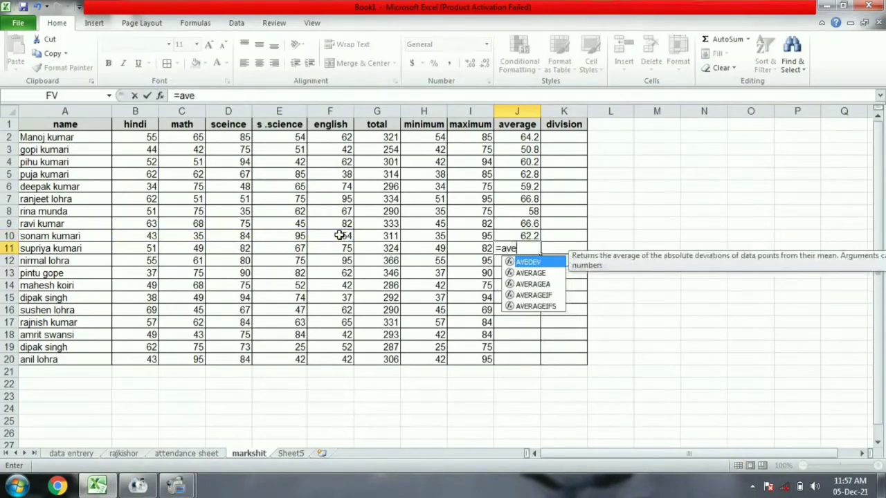
pyautogui.write('rage(')
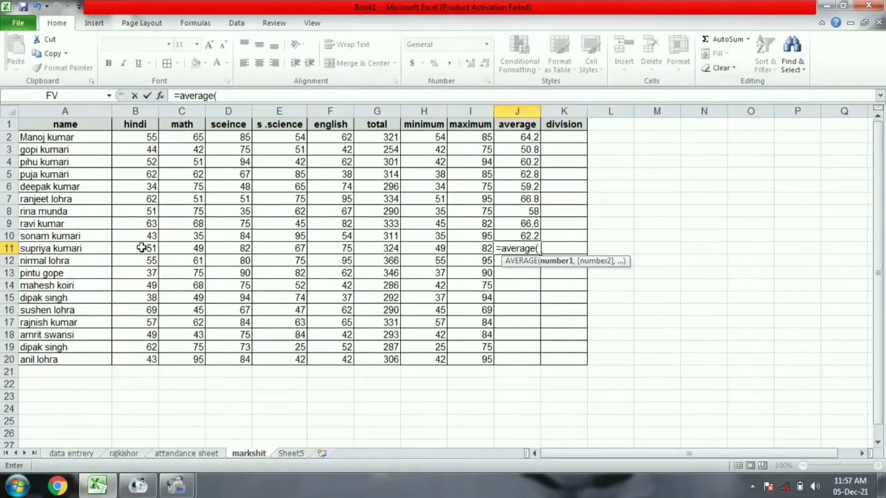
pyautogui.moveTo(131, 248); pyautogui.dragTo(312, 248)
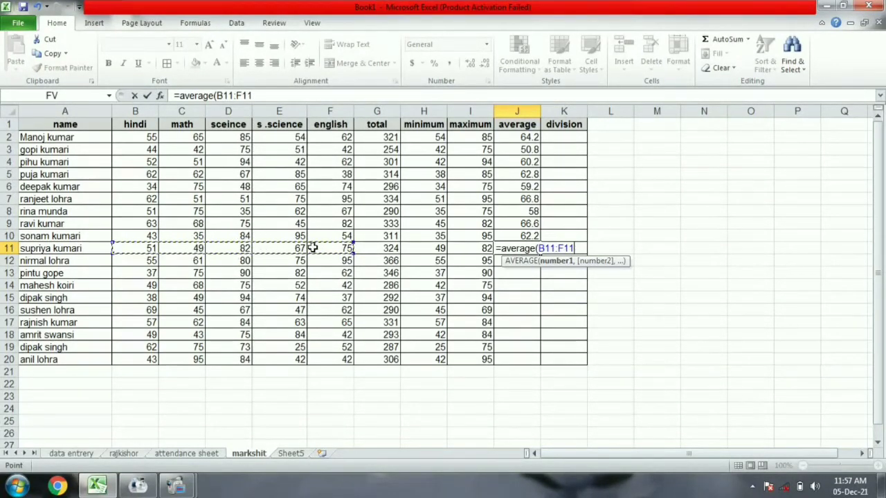
pyautogui.write(')')
pyautogui.press('Return')
# Enter AVERAGE formulas for rows 12–14, giving 73.2, 69.2 and 57.2.
pyautogui.write('=average(')
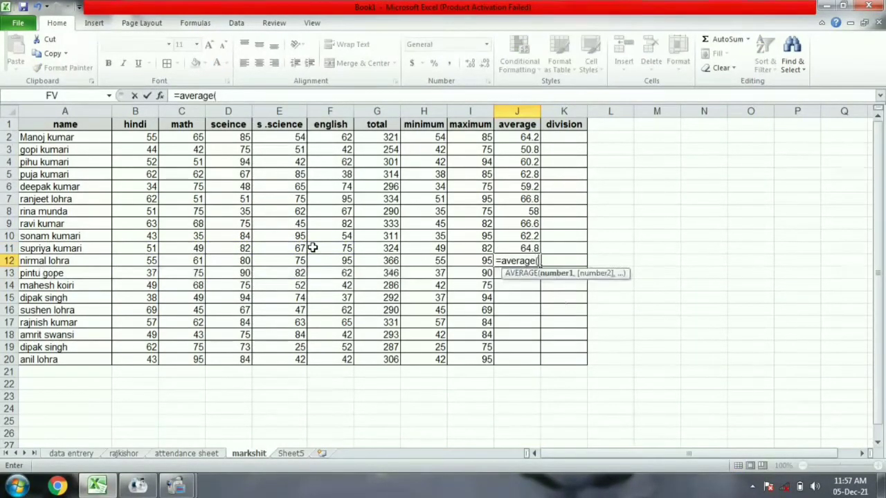
pyautogui.moveTo(128, 263); pyautogui.dragTo(346, 259)
pyautogui.write(')')
pyautogui.press('Return')
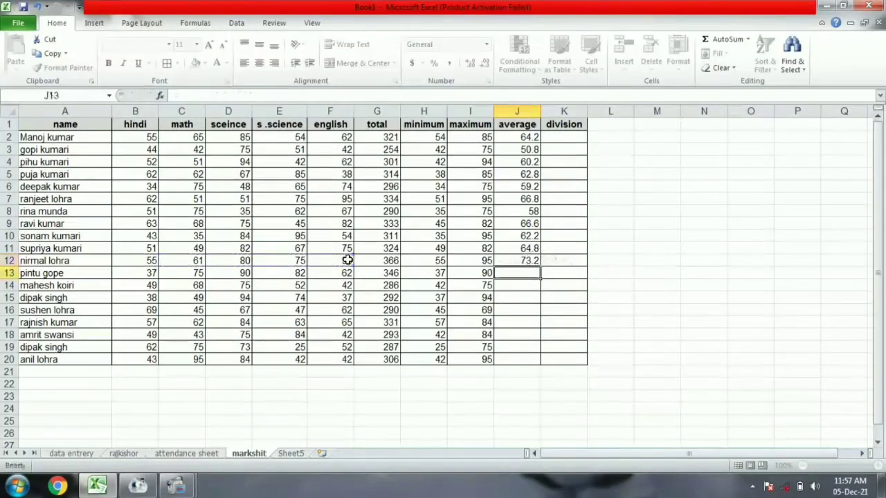
pyautogui.write('=average(')
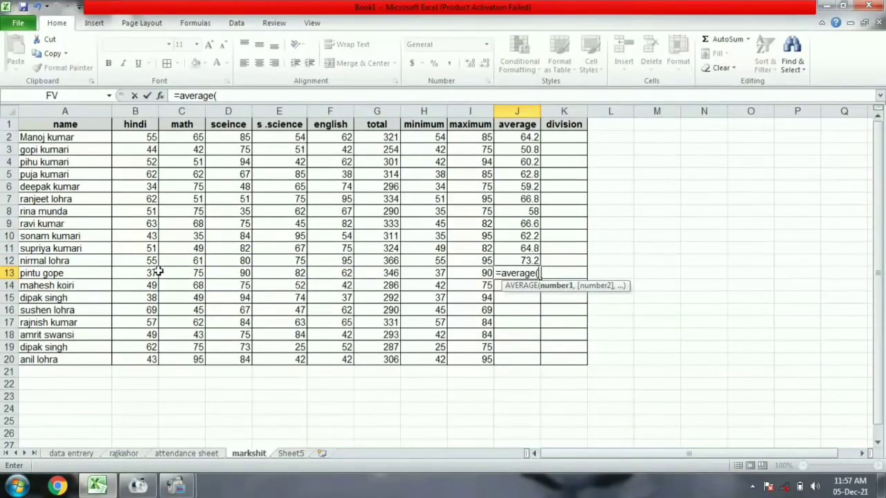
pyautogui.moveTo(155, 272); pyautogui.dragTo(328, 273)
pyautogui.write(')')
pyautogui.press('Return')
pyautogui.write('=ave')
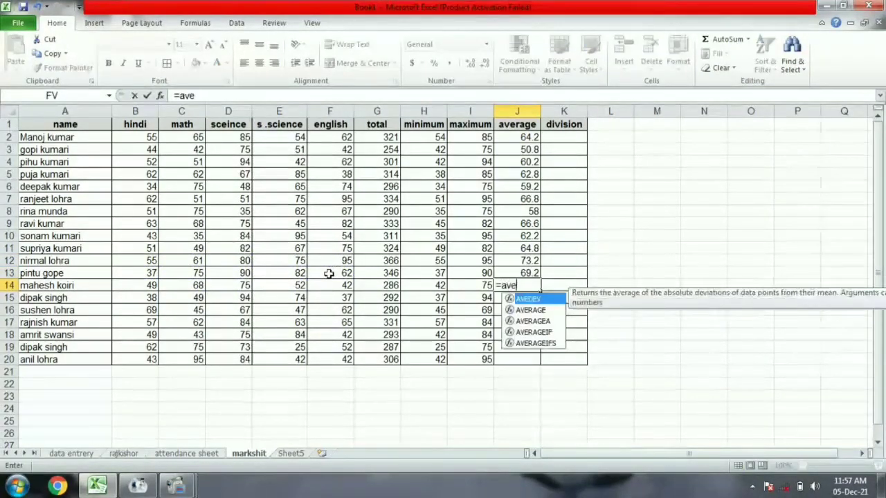
pyautogui.write('rage(')
pyautogui.moveTo(145, 283); pyautogui.dragTo(332, 284)
pyautogui.write(')')
pyautogui.press('Return')
pyautogui.write('=average(')
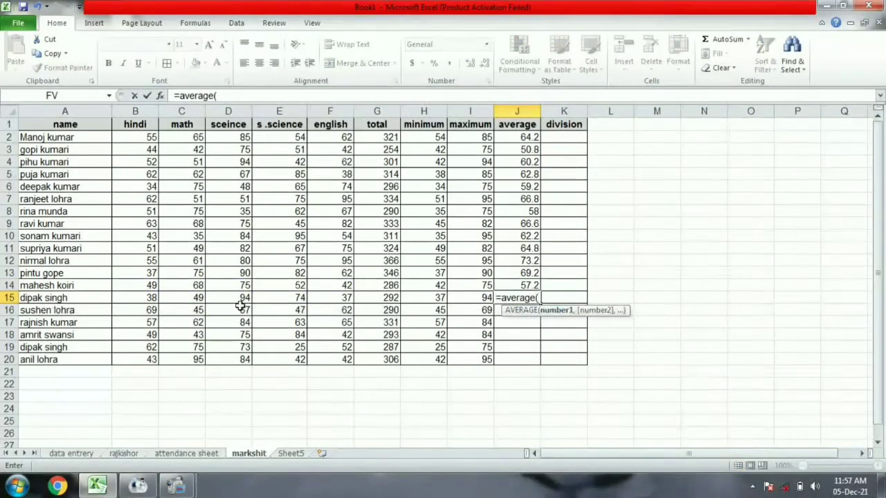
# Enter AVERAGE formulas for rows 15–17, giving 58.4, 58 and 66.2.
pyautogui.moveTo(135, 297); pyautogui.dragTo(325, 297)
pyautogui.write(')')
pyautogui.press('Return')
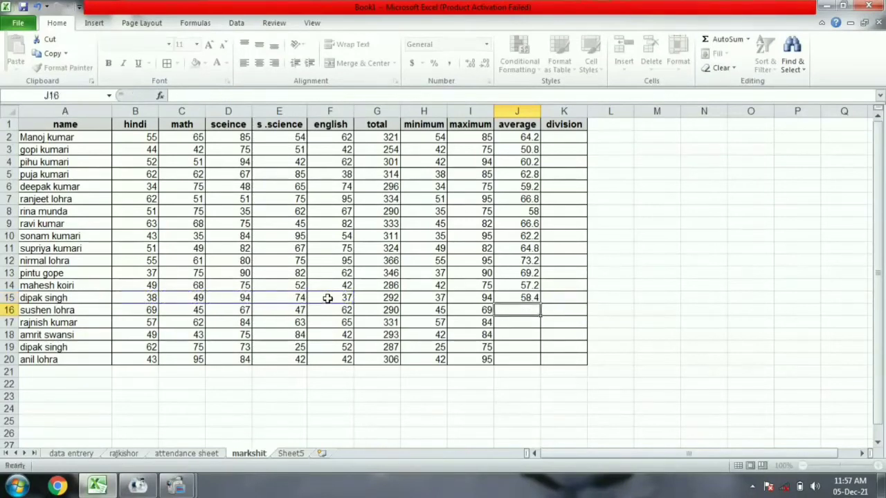
pyautogui.write('=average(')
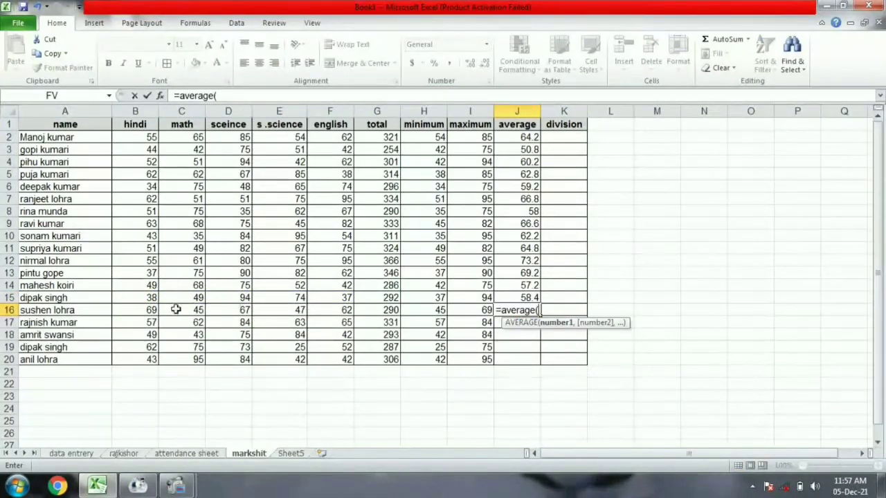
pyautogui.moveTo(148, 310); pyautogui.dragTo(332, 310)
pyautogui.write(')')
pyautogui.press('Return')
pyautogui.write('=av')
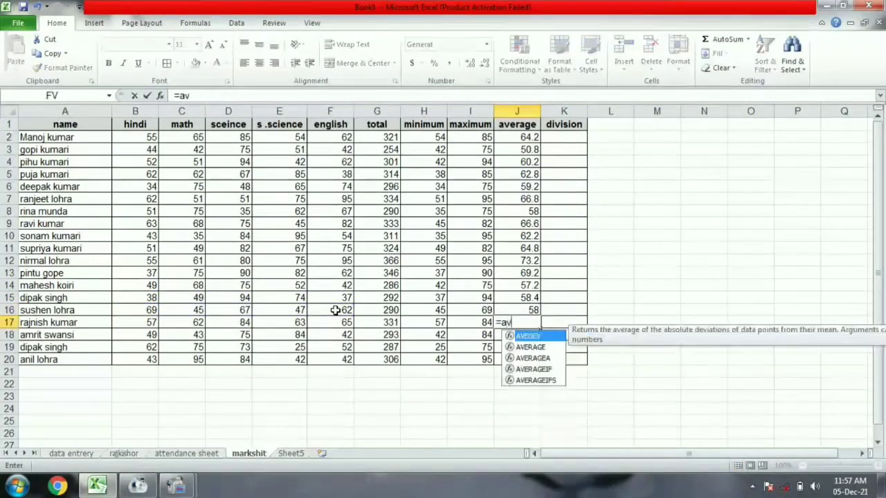
pyautogui.write('erage(')
pyautogui.moveTo(149, 329); pyautogui.dragTo(330, 327)
pyautogui.write(')')
pyautogui.press('Return')
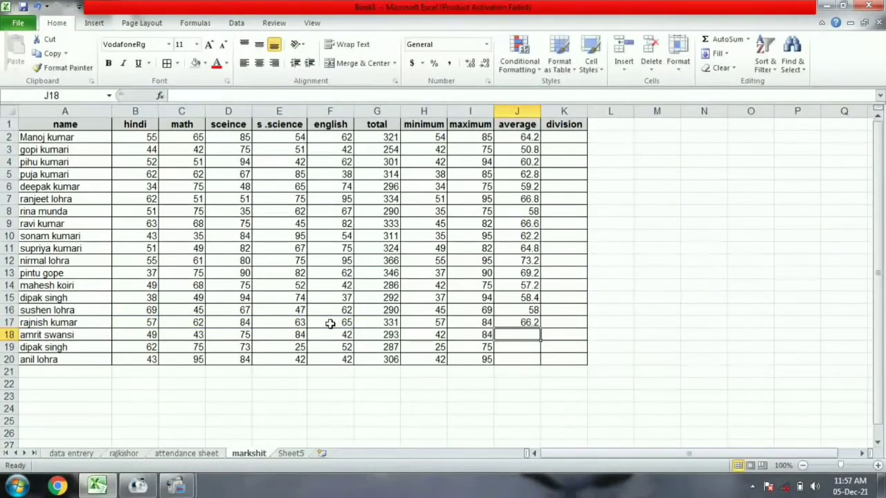
# Enter AVERAGE formulas for rows 18–20, giving 58.6, 57.4 and 61.2.
pyautogui.write('=average(')
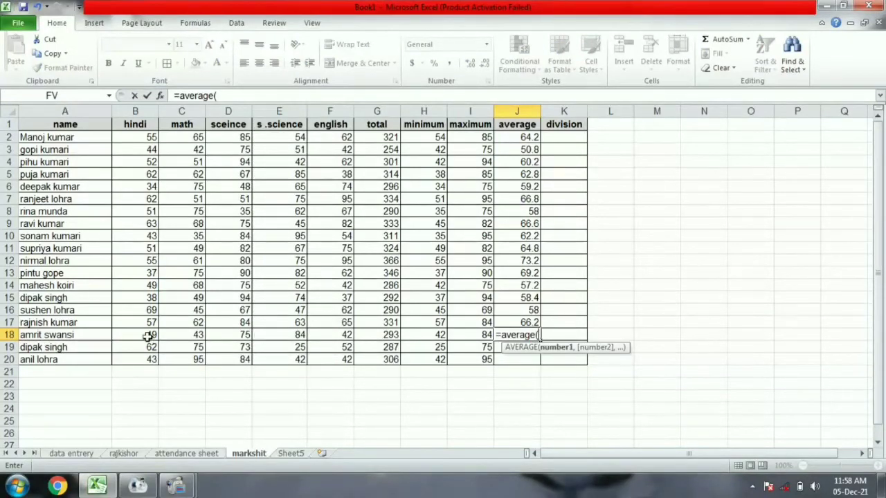
pyautogui.moveTo(146, 335); pyautogui.dragTo(331, 335)
pyautogui.write(')')
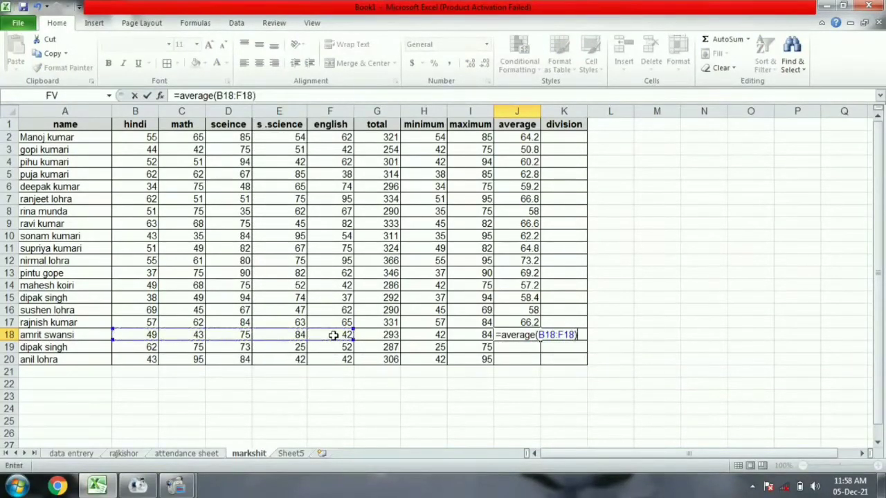
pyautogui.press('Return')
pyautogui.write('=average(')
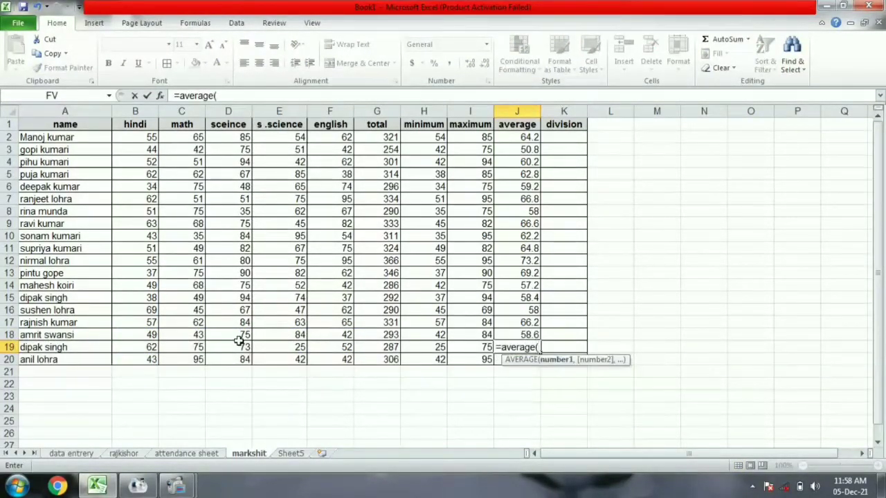
pyautogui.moveTo(147, 347); pyautogui.dragTo(330, 346)
pyautogui.write(')')
pyautogui.press('Return')
pyautogui.write('=a')
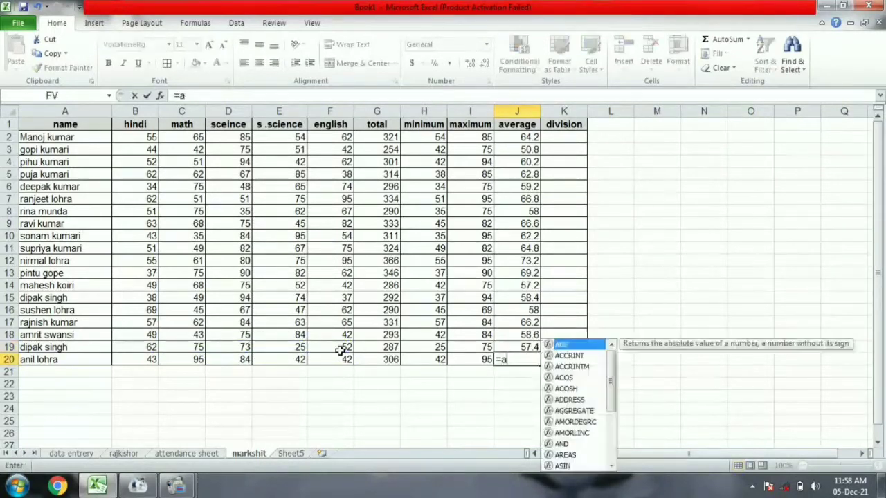
pyautogui.write('verage(')
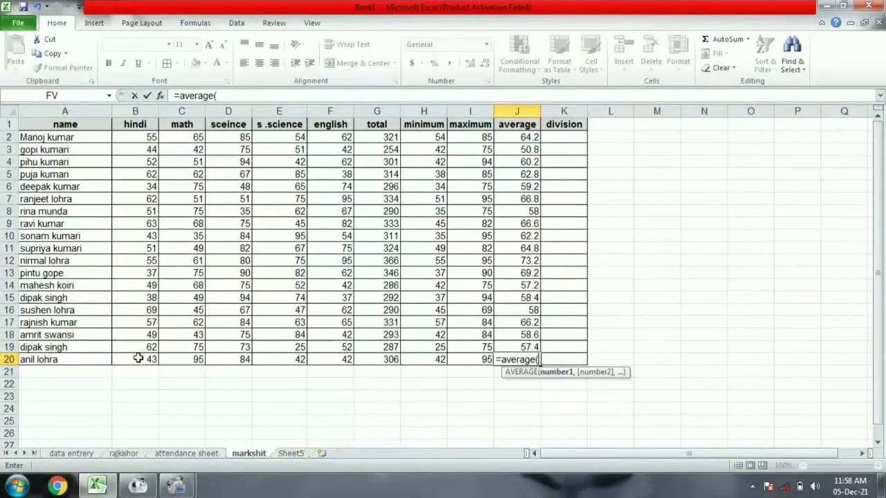
pyautogui.moveTo(137, 358); pyautogui.dragTo(344, 358)
pyautogui.write(')')
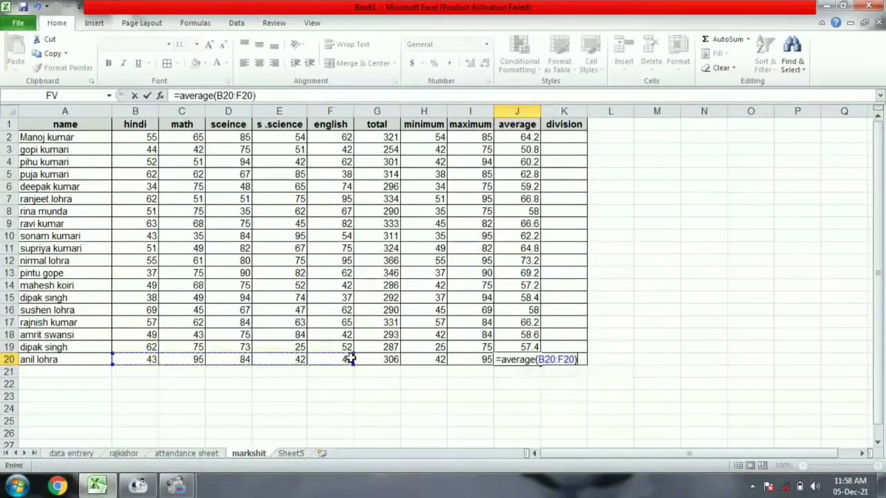
pyautogui.press('Return')
pyautogui.click(567, 137)
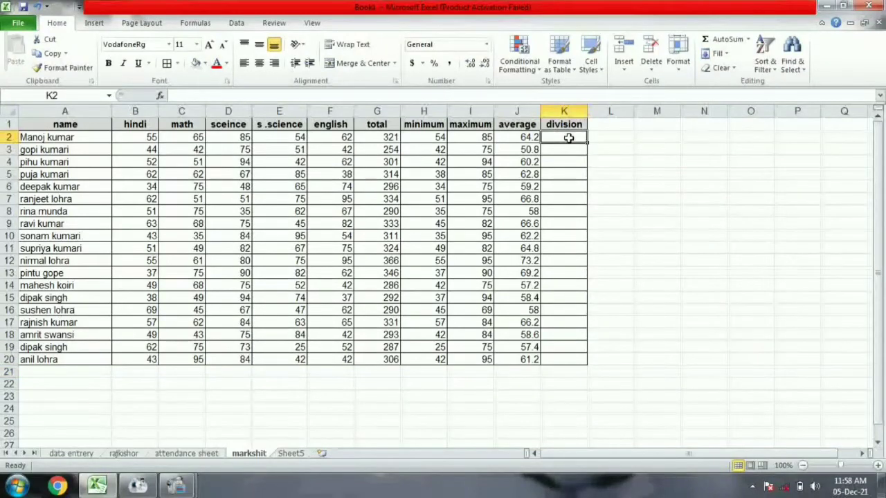
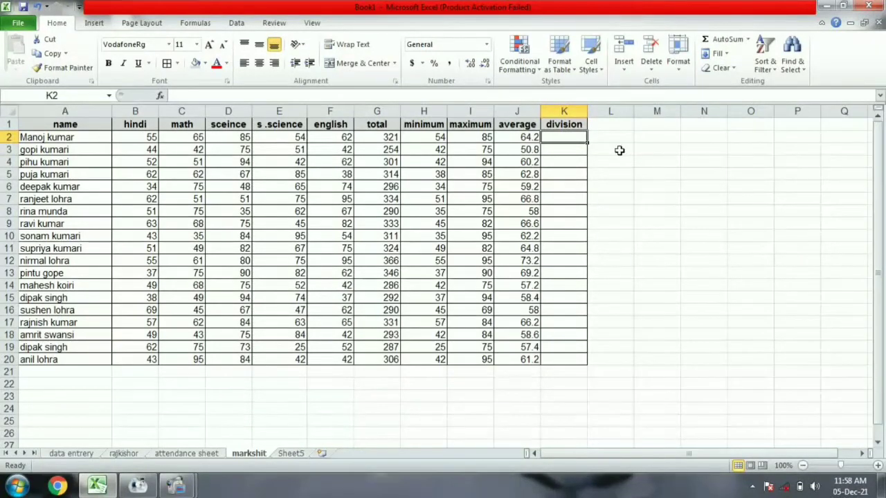
# Start K2's formula as =IF(G2>=300,"first", followed by a nested IF.
pyautogui.write('=if')
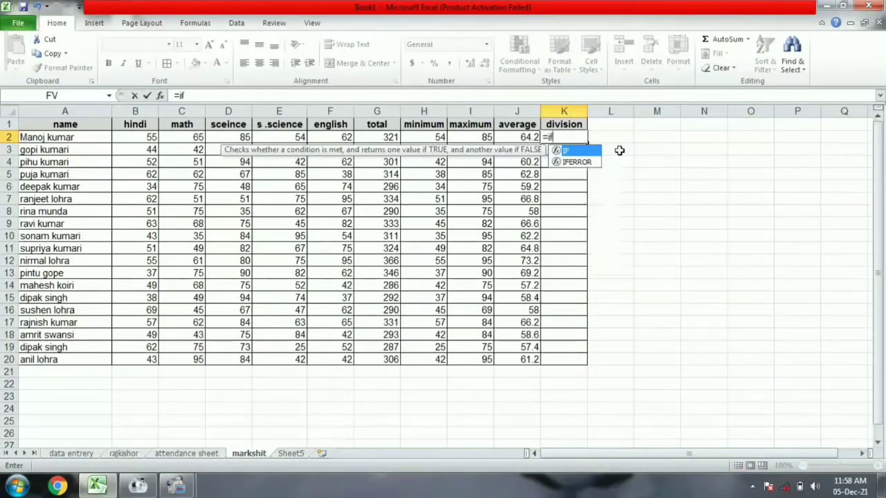
pyautogui.write('(')
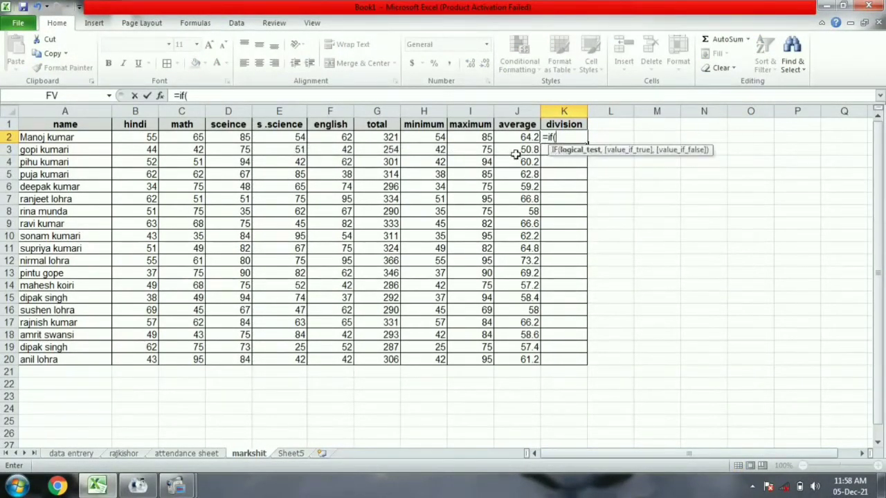
pyautogui.click(381, 137)
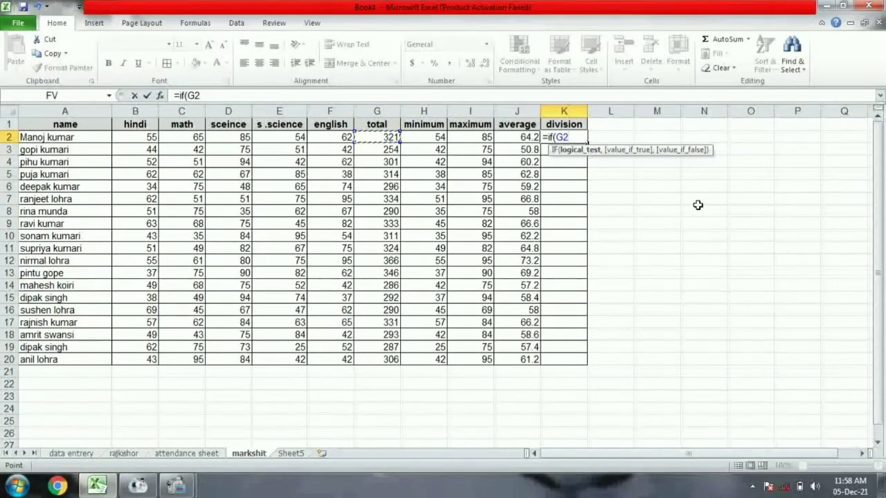
pyautogui.write('>=300')
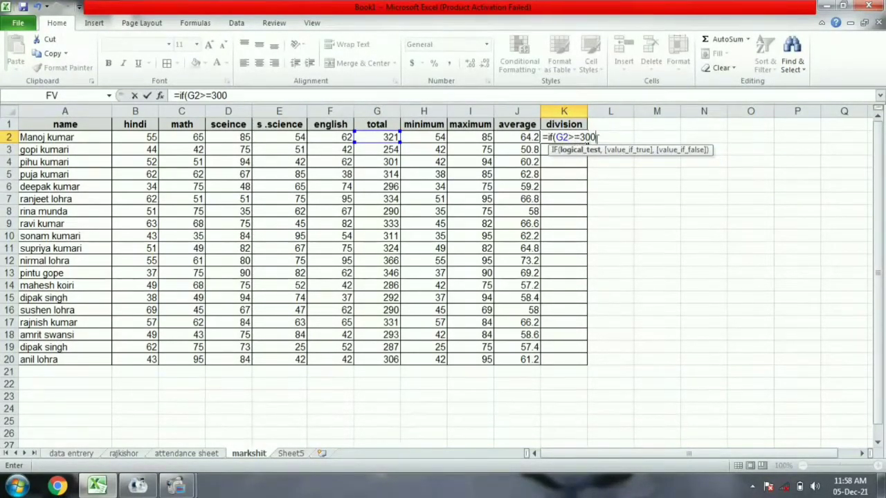
pyautogui.write(',"fird')
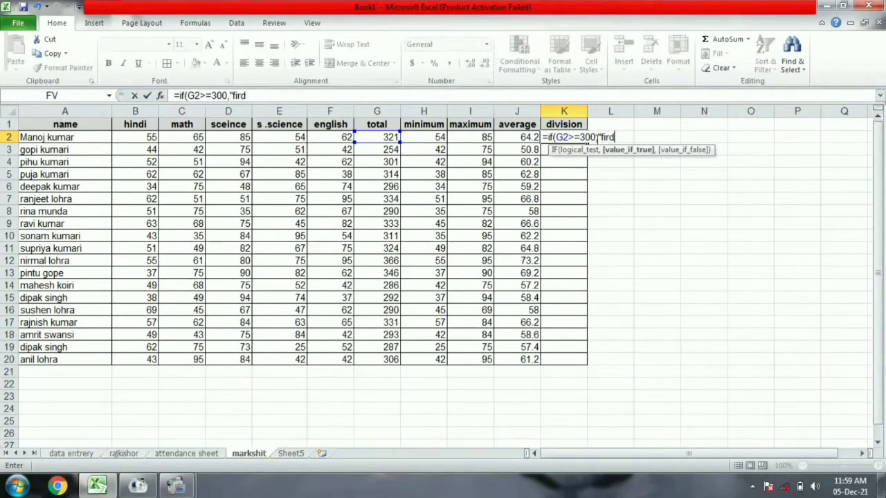
pyautogui.press('BackSpace')
pyautogui.write('st",')
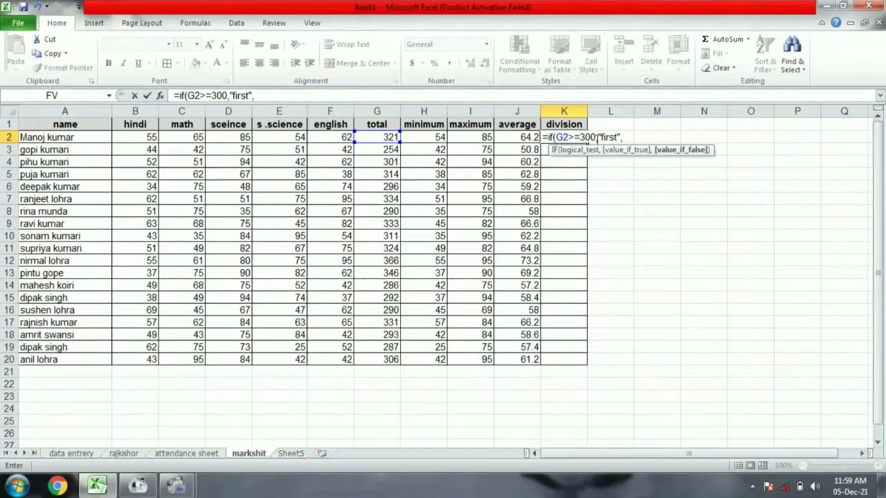
pyautogui.write('if(')
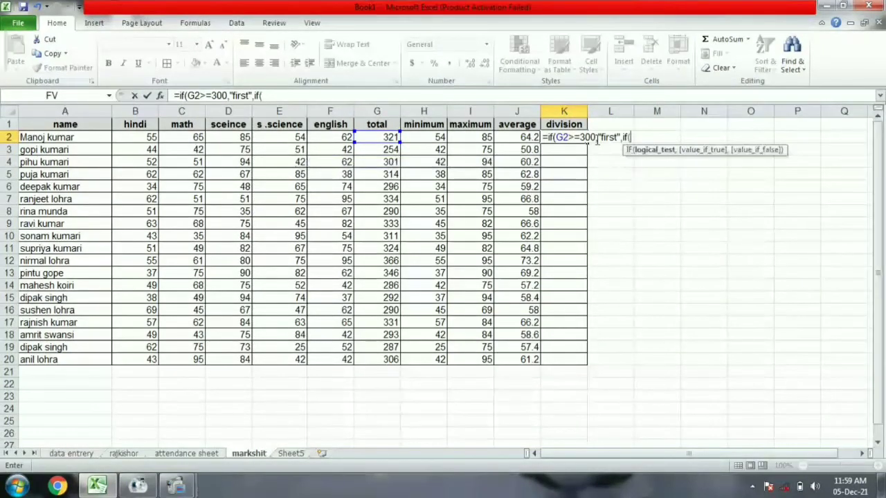
# Add the G2>=225 condition returning "second" and begin a third nested IF on G2.
pyautogui.click(387, 135)
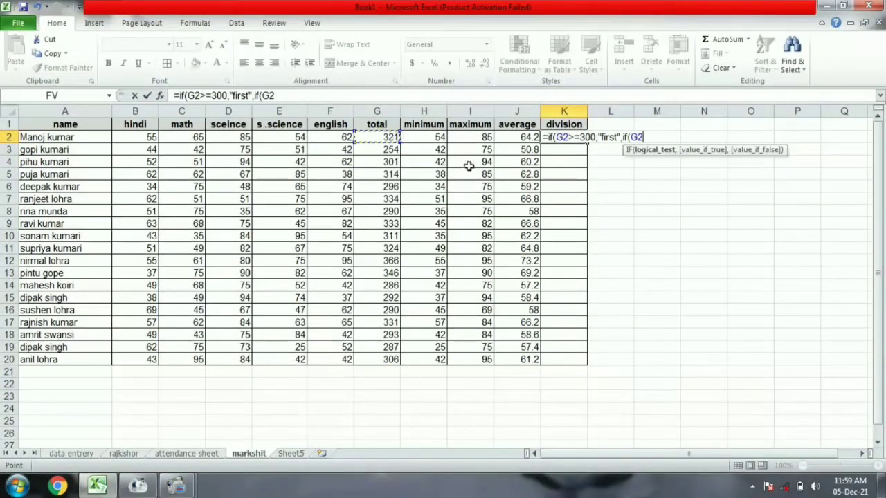
pyautogui.write('>=300')
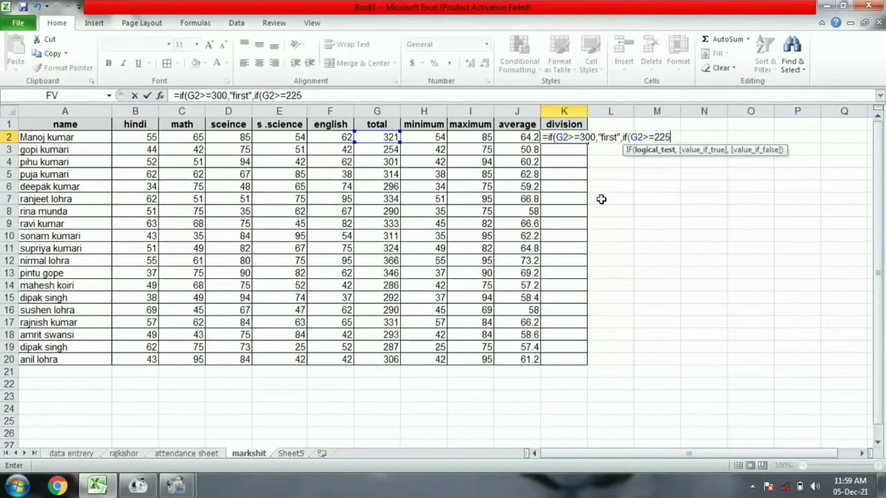
pyautogui.write(',"')
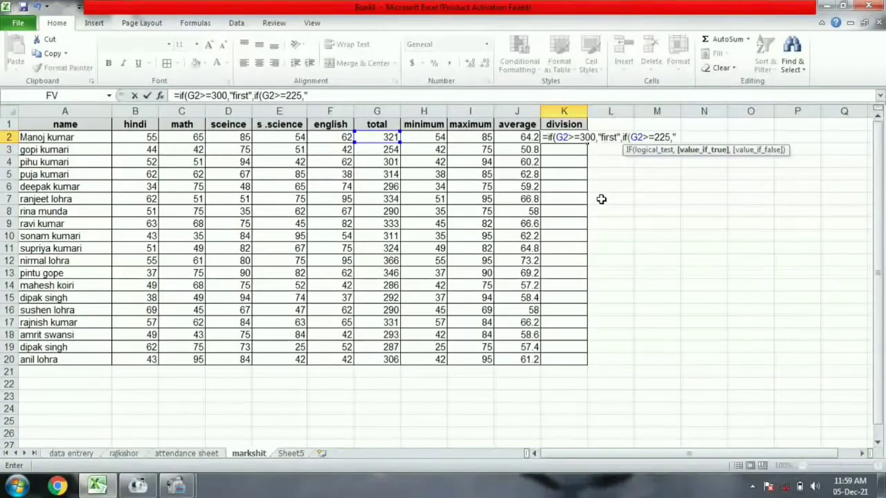
pyautogui.write('second"')
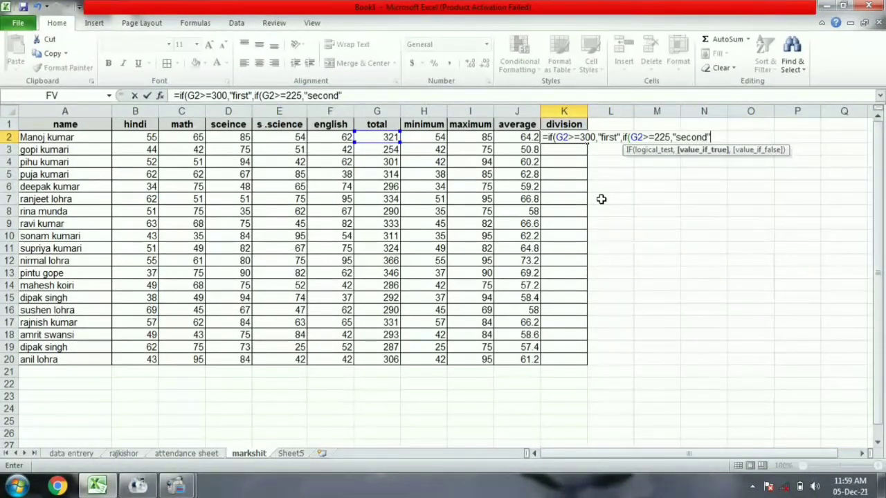
pyautogui.write(',if')
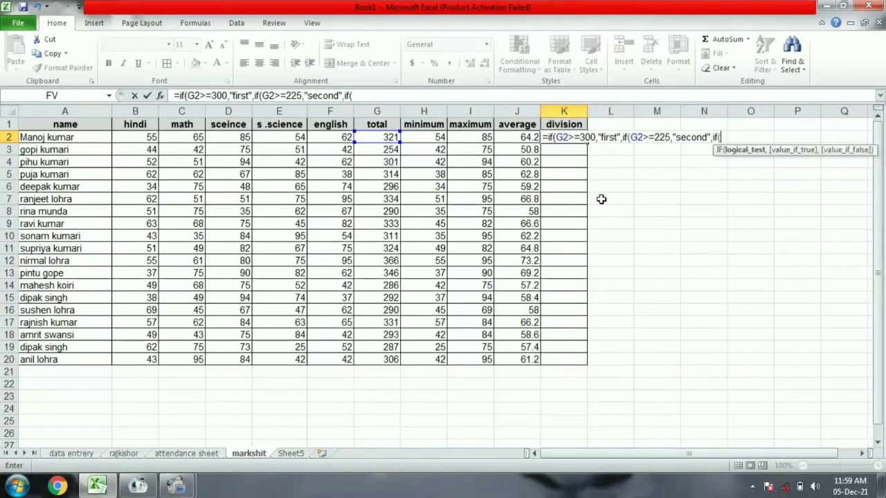
pyautogui.write('(')
pyautogui.click(372, 138)
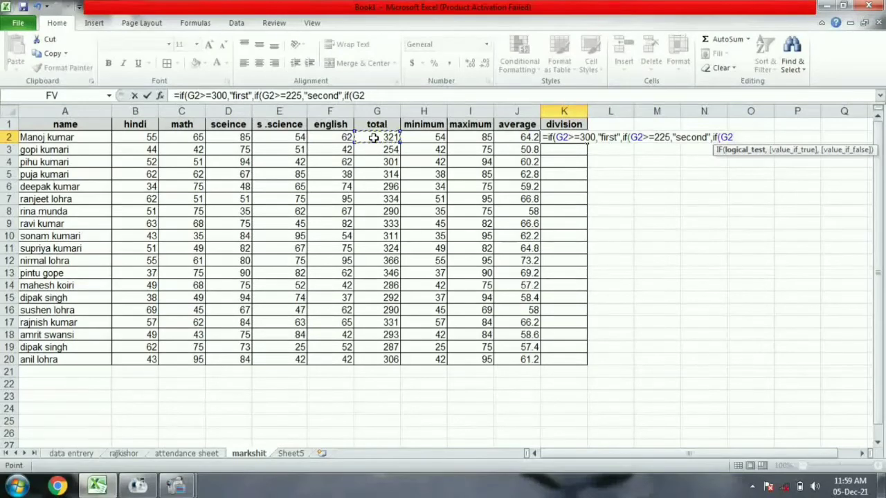
# Finish K2 with G2>=180 giving "third", otherwise "fail", and commit the formula.
pyautogui.write('>=180,')
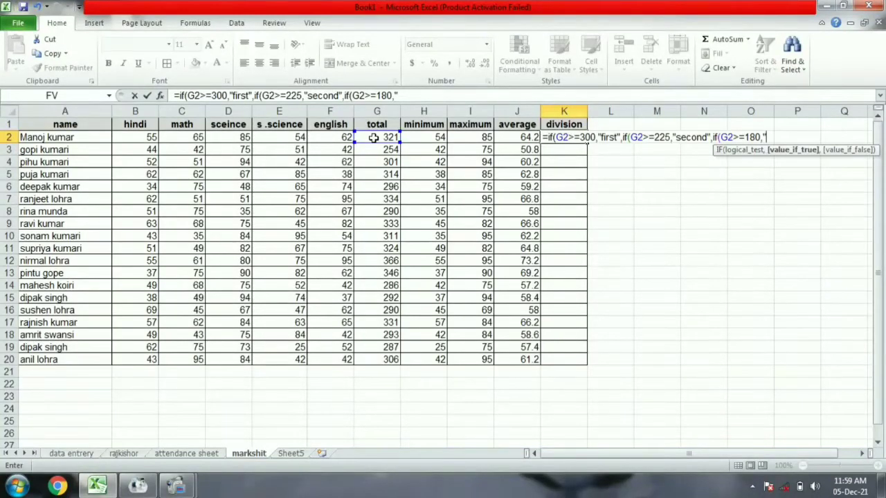
pyautogui.write('hird')
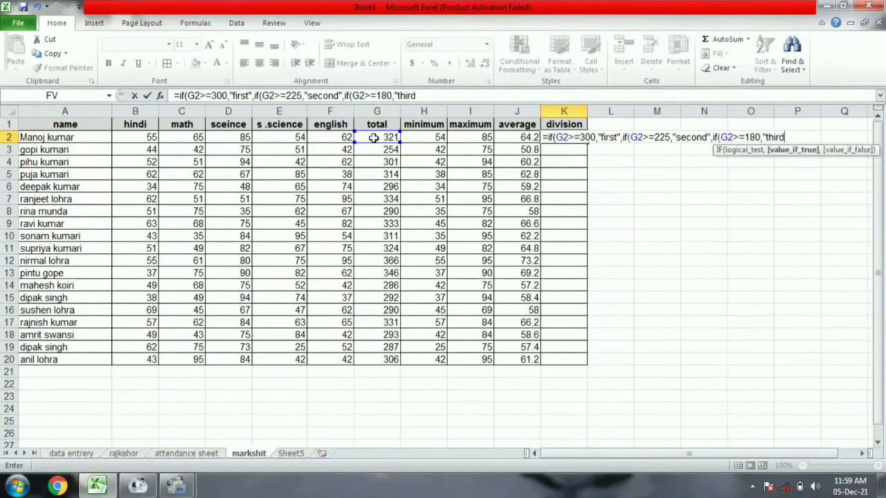
pyautogui.write('",')
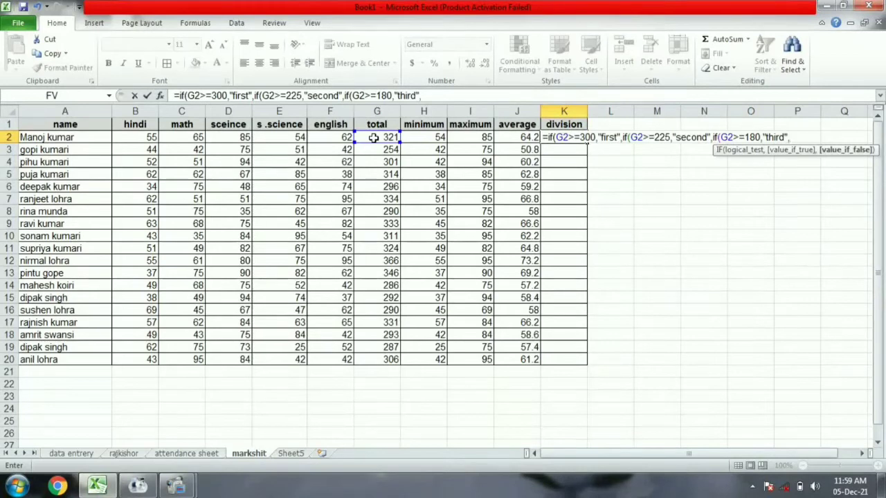
pyautogui.write('"fi')
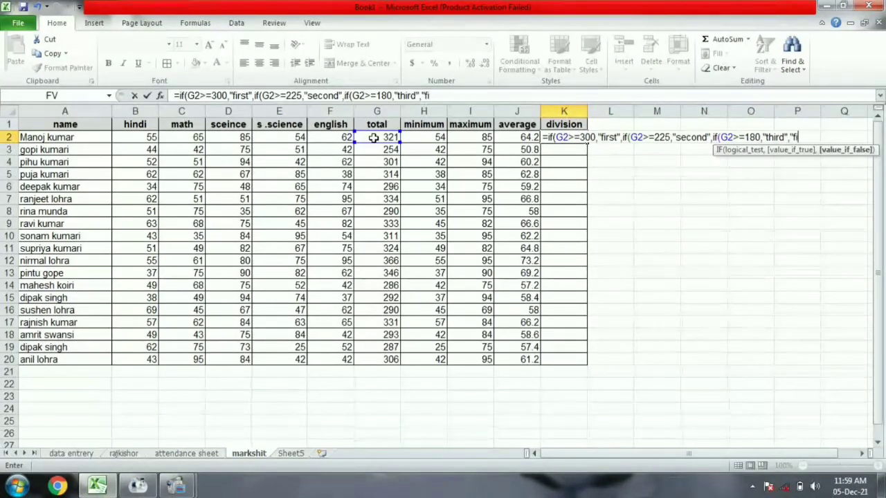
pyautogui.press('BackSpace')
pyautogui.write('a')
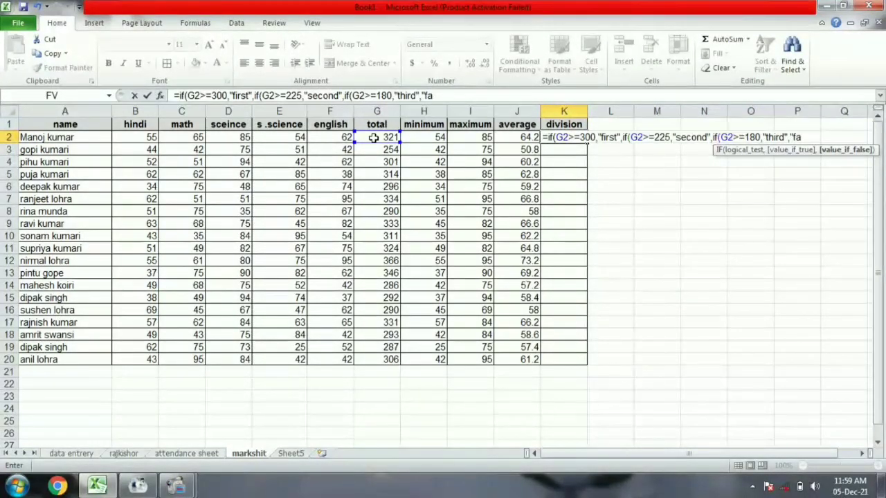
pyautogui.write('il")))')
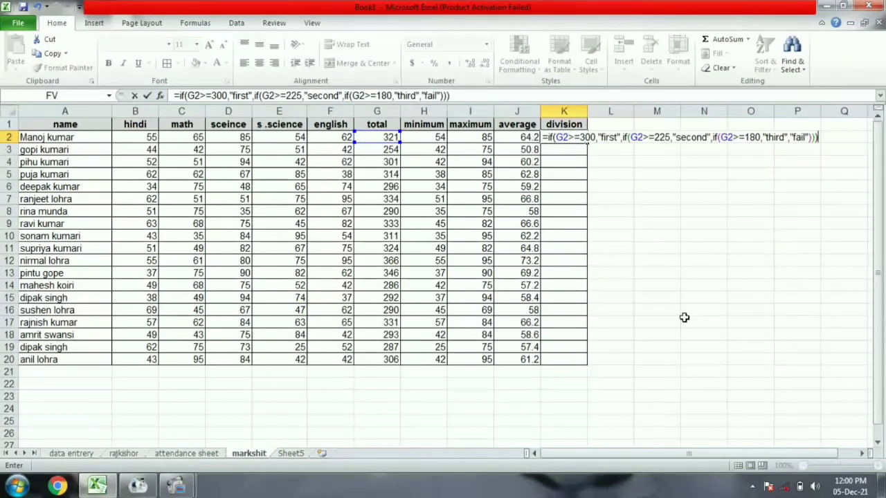
pyautogui.press('Return')
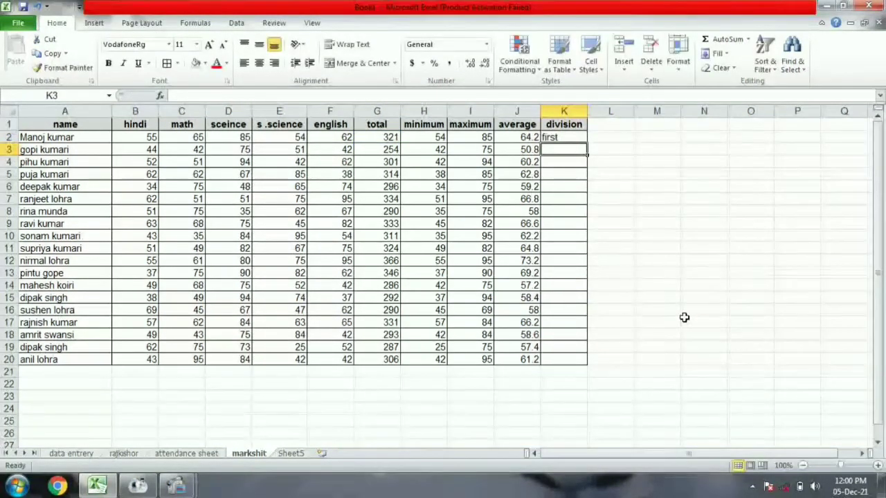
# Fill the K2 division formula down through K20.
pyautogui.click(576, 136)
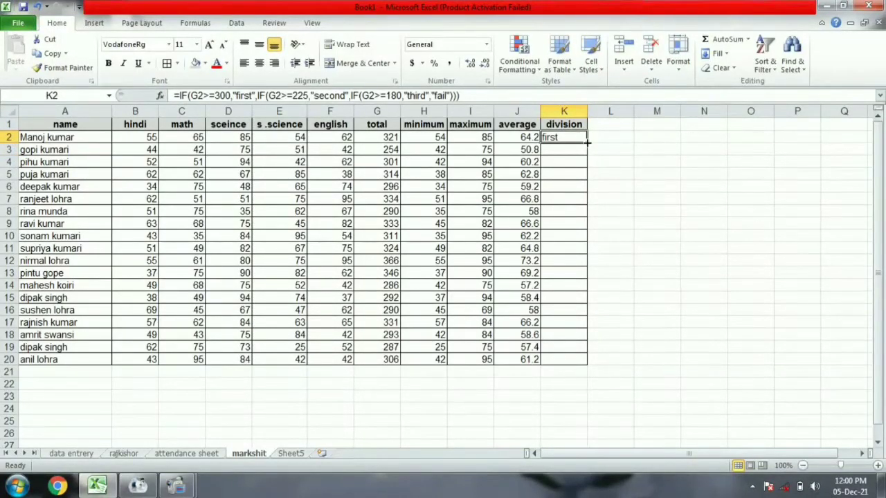
pyautogui.moveTo(587, 142); pyautogui.dragTo(562, 366)
pyautogui.click(656, 295)
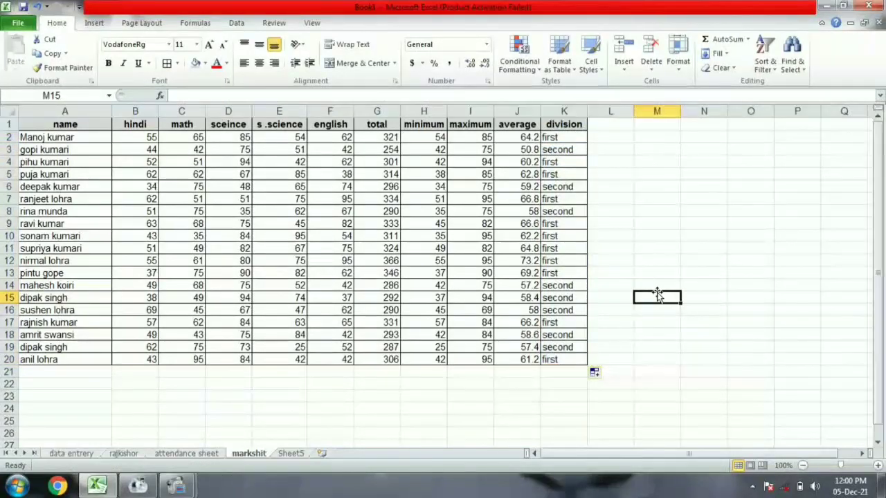